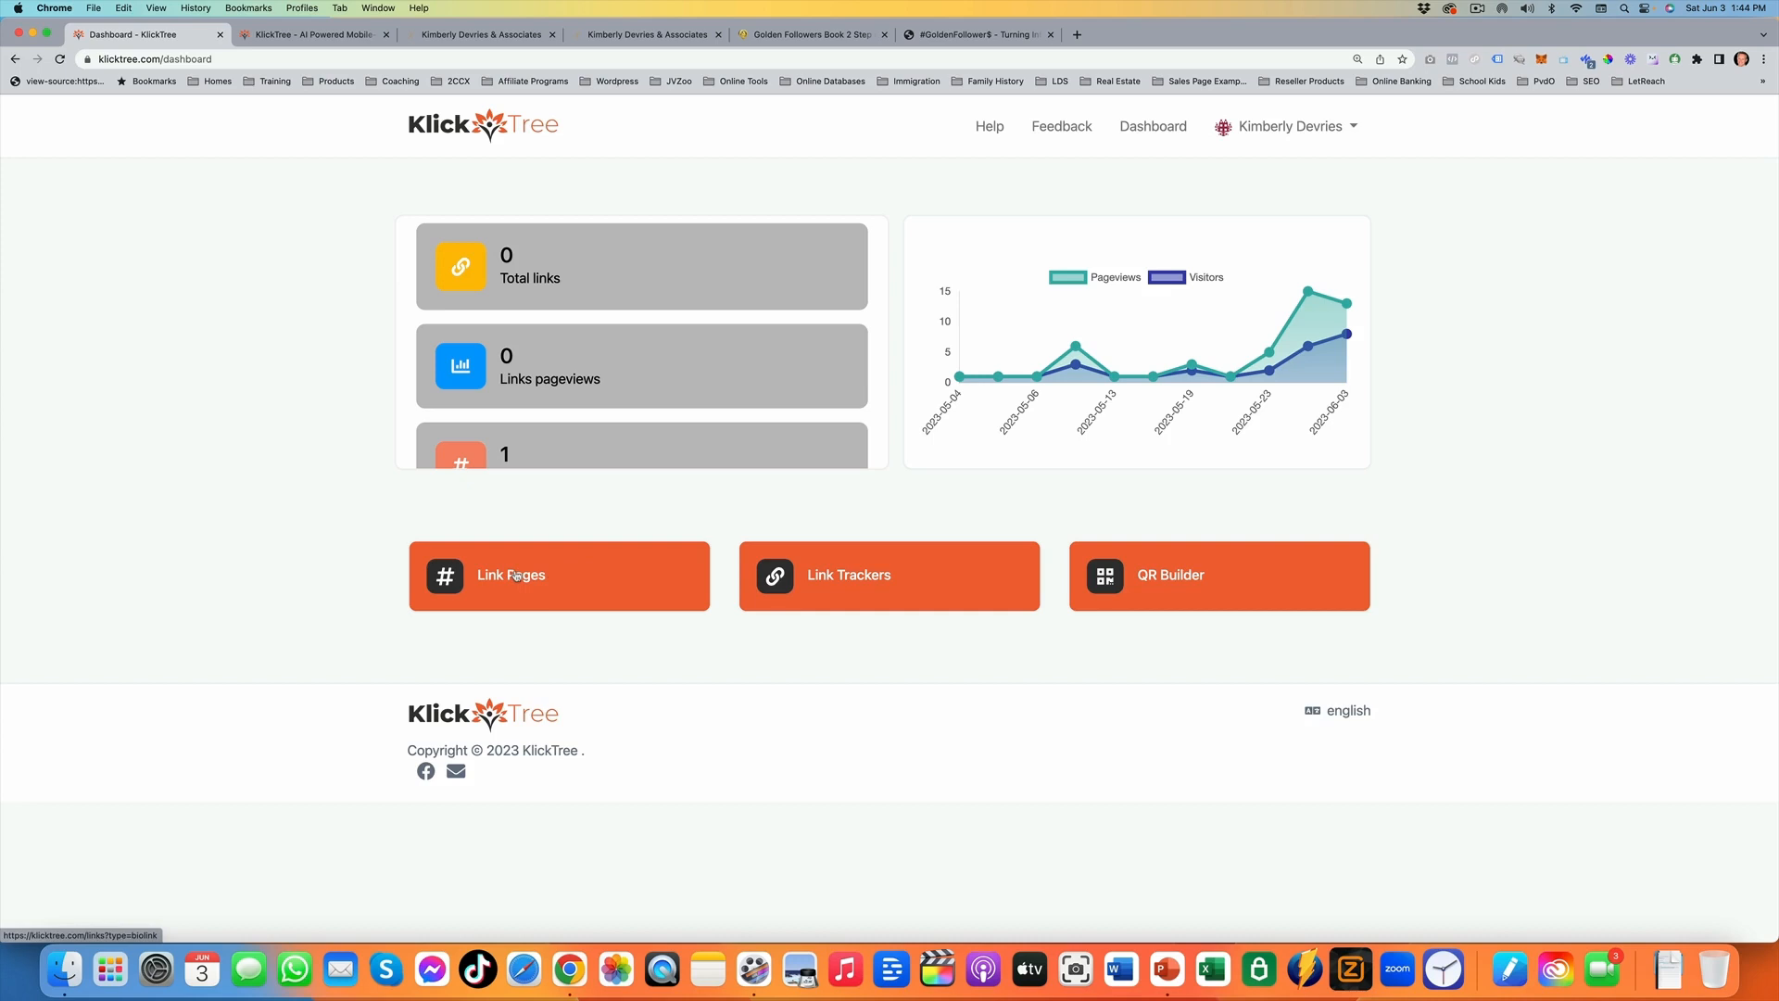
Start a new link page and enter "Testing" as its short URL alias
{"action": "left_click", "coordinate": [515, 576]}
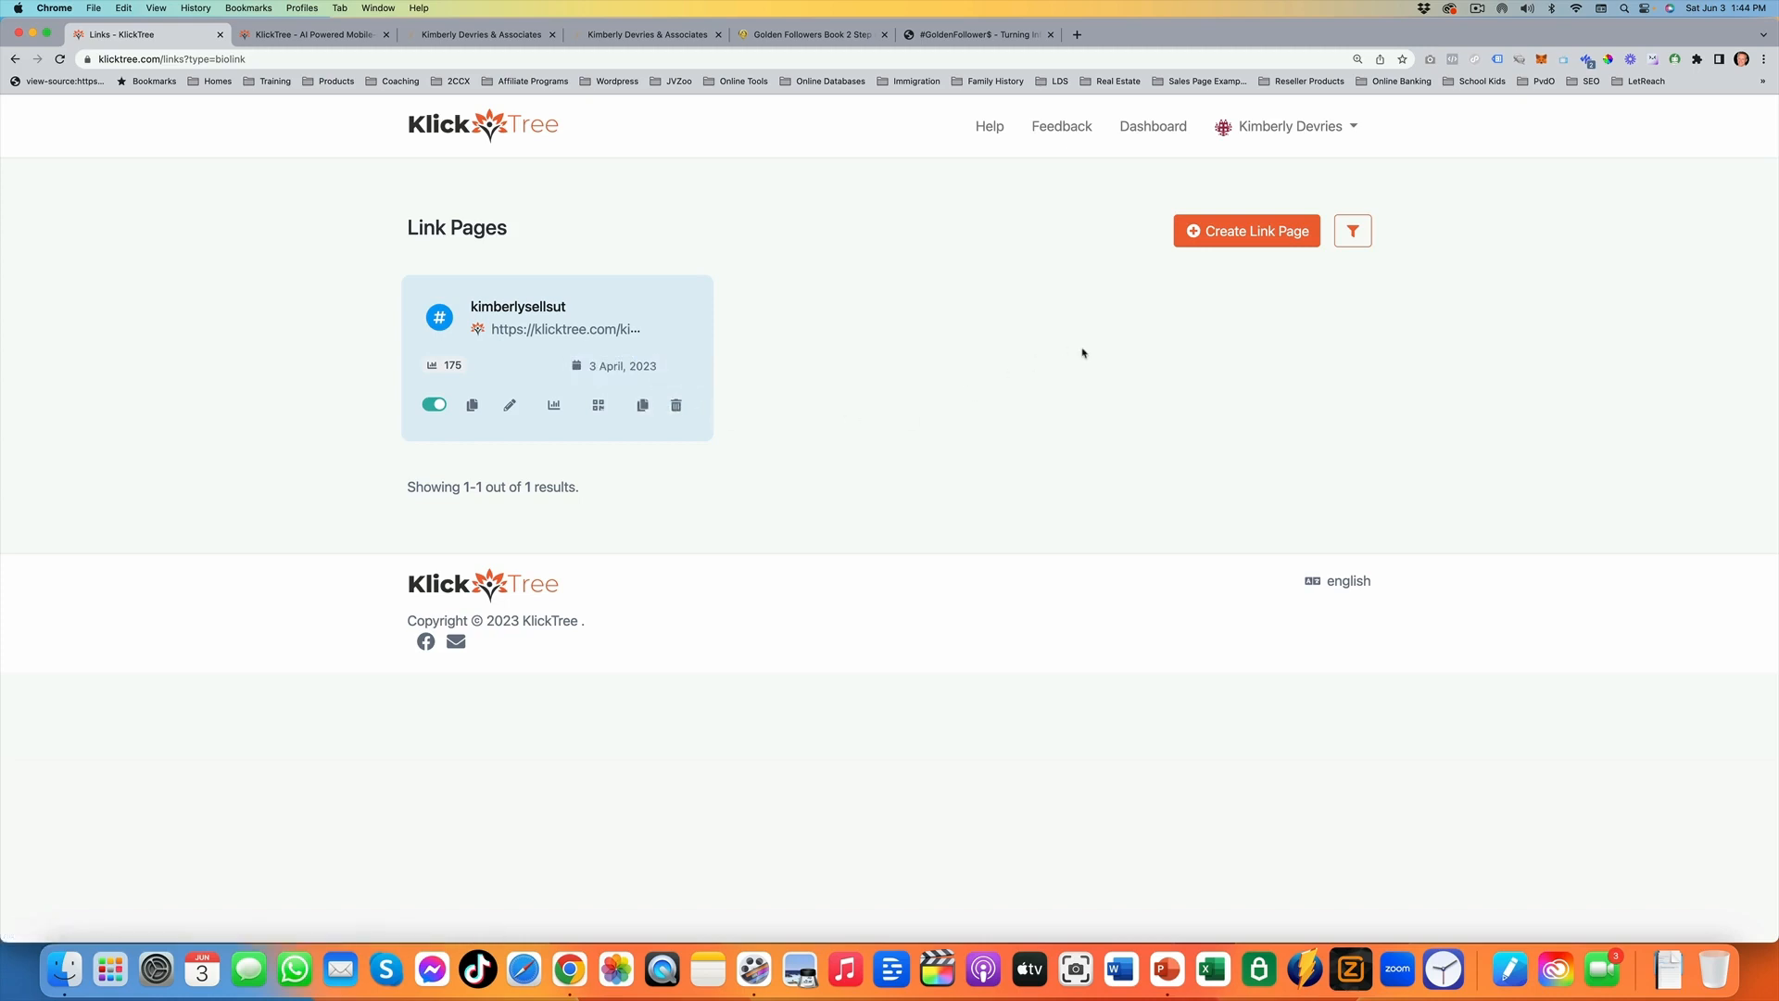
{"action": "left_click", "coordinate": [1226, 245]}
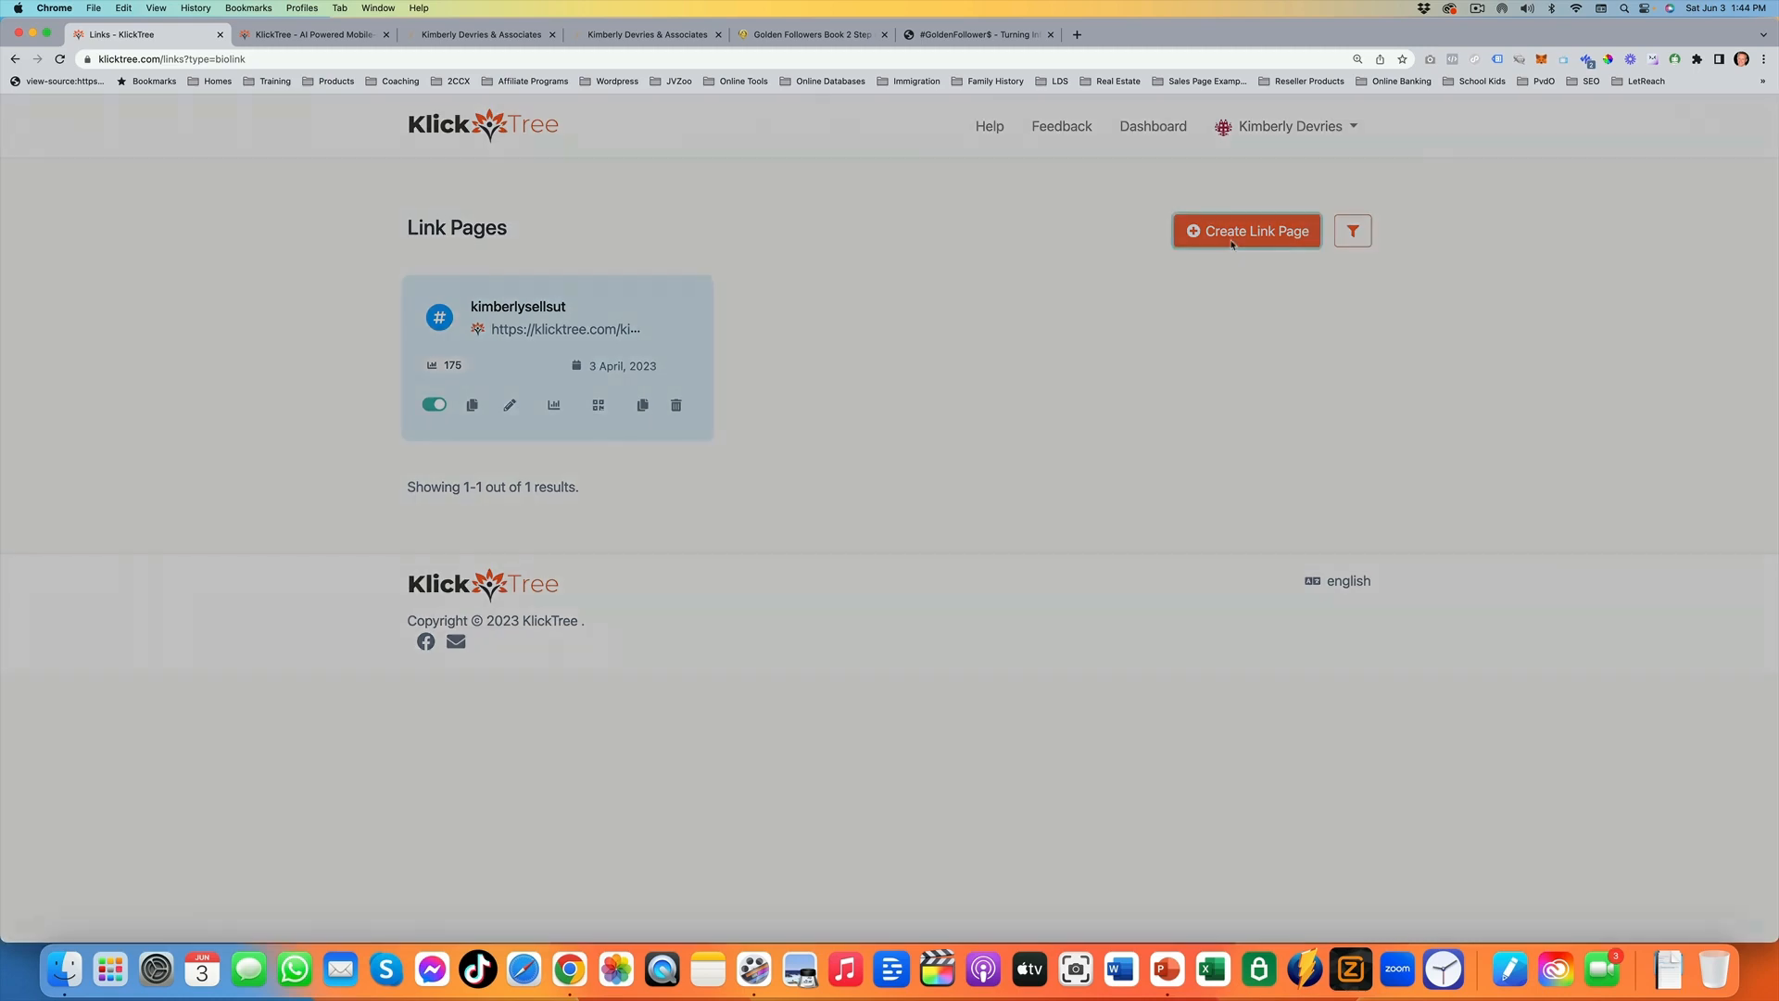
{"action": "left_click", "coordinate": [986, 484]}
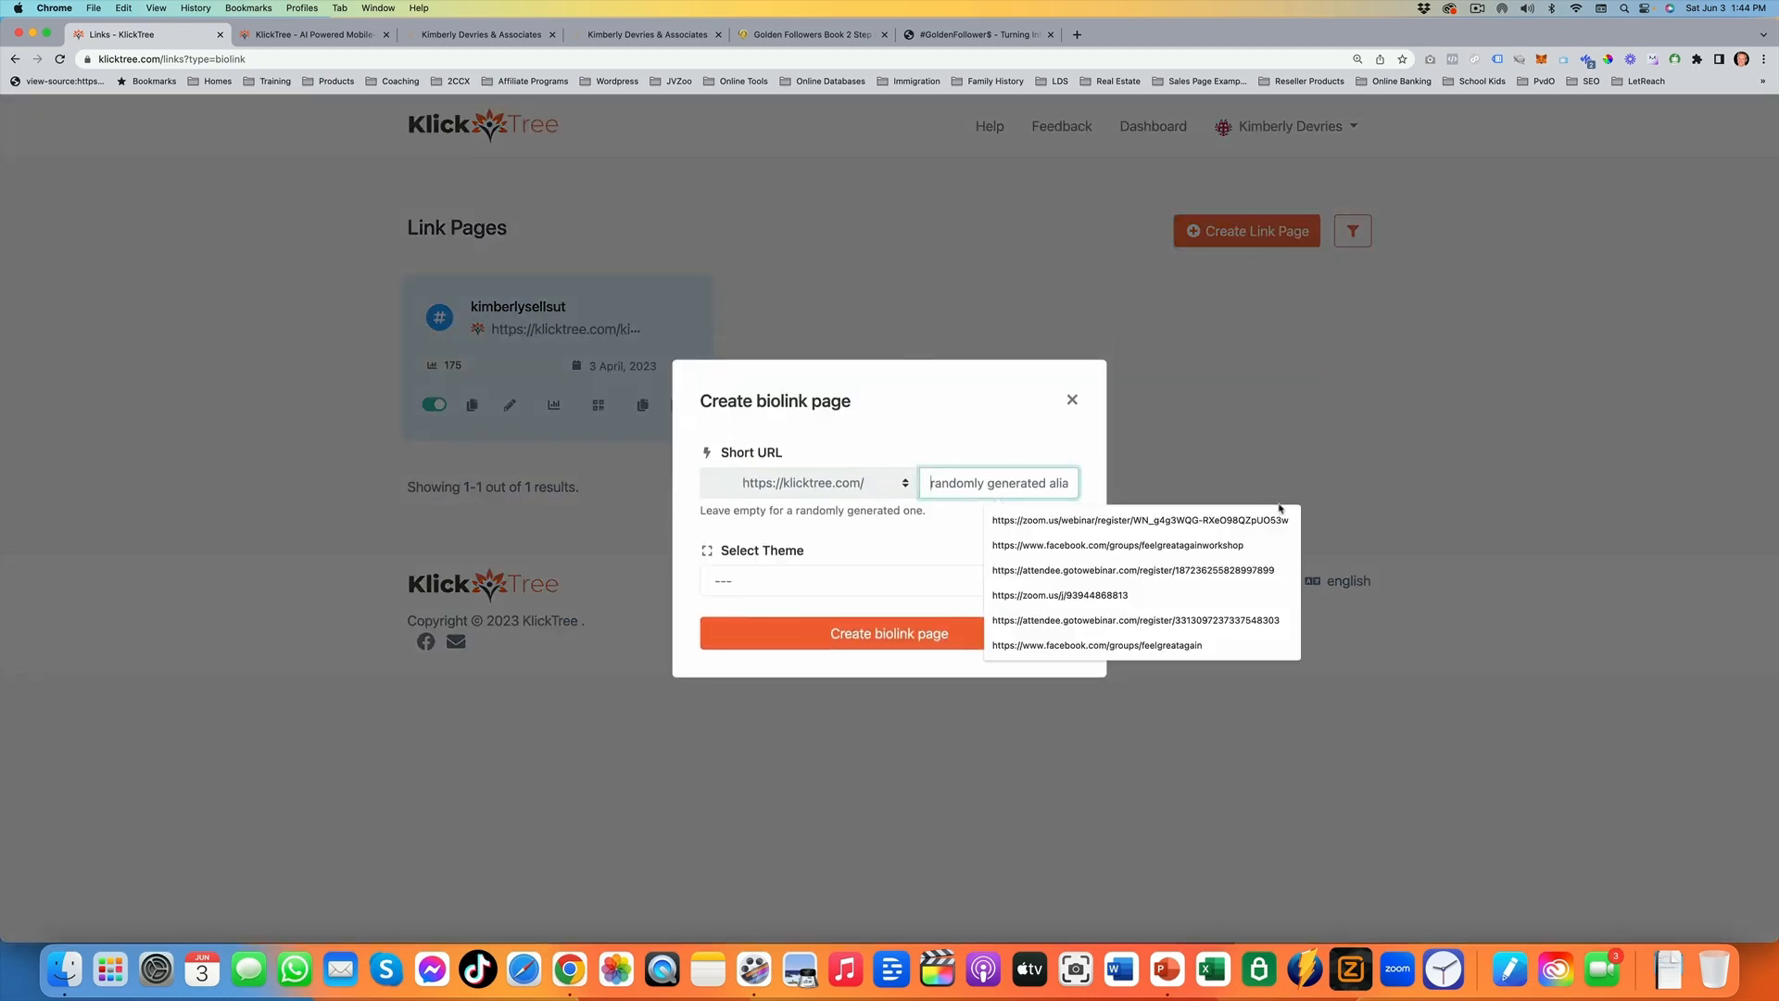
{"action": "type", "text": "Testing"}
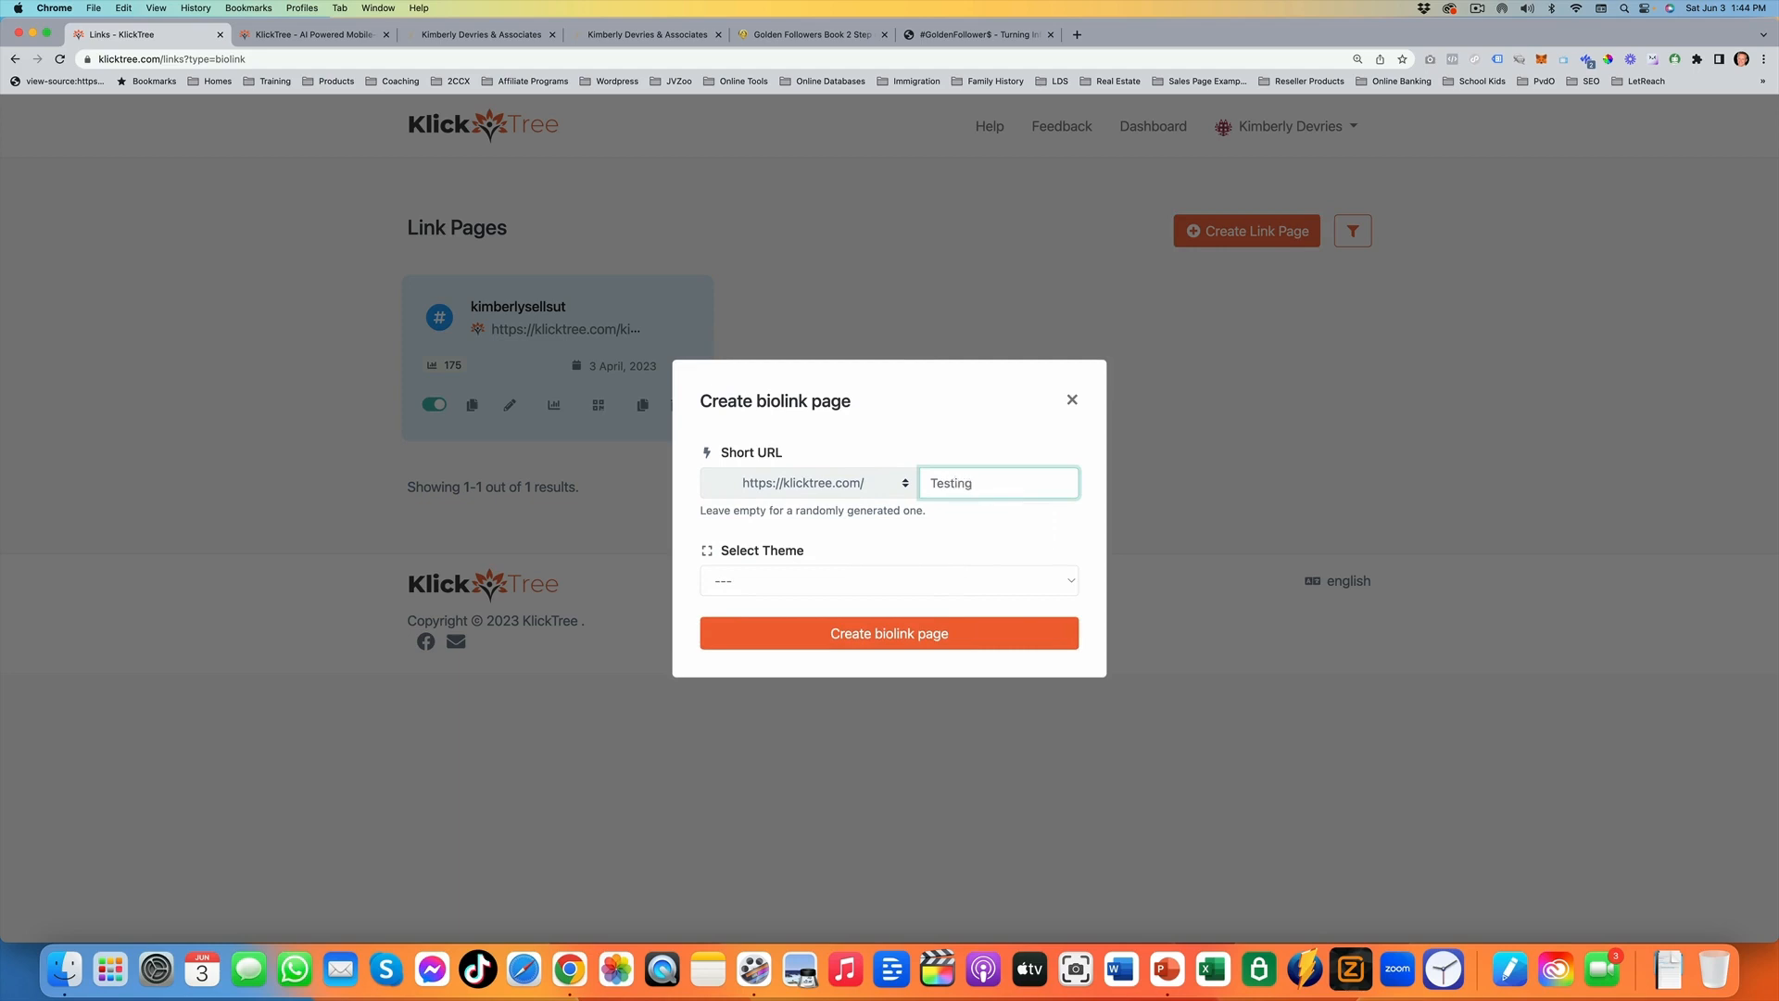
Choose the Supplements theme and examine its full-page preview
{"action": "left_click", "coordinate": [857, 581]}
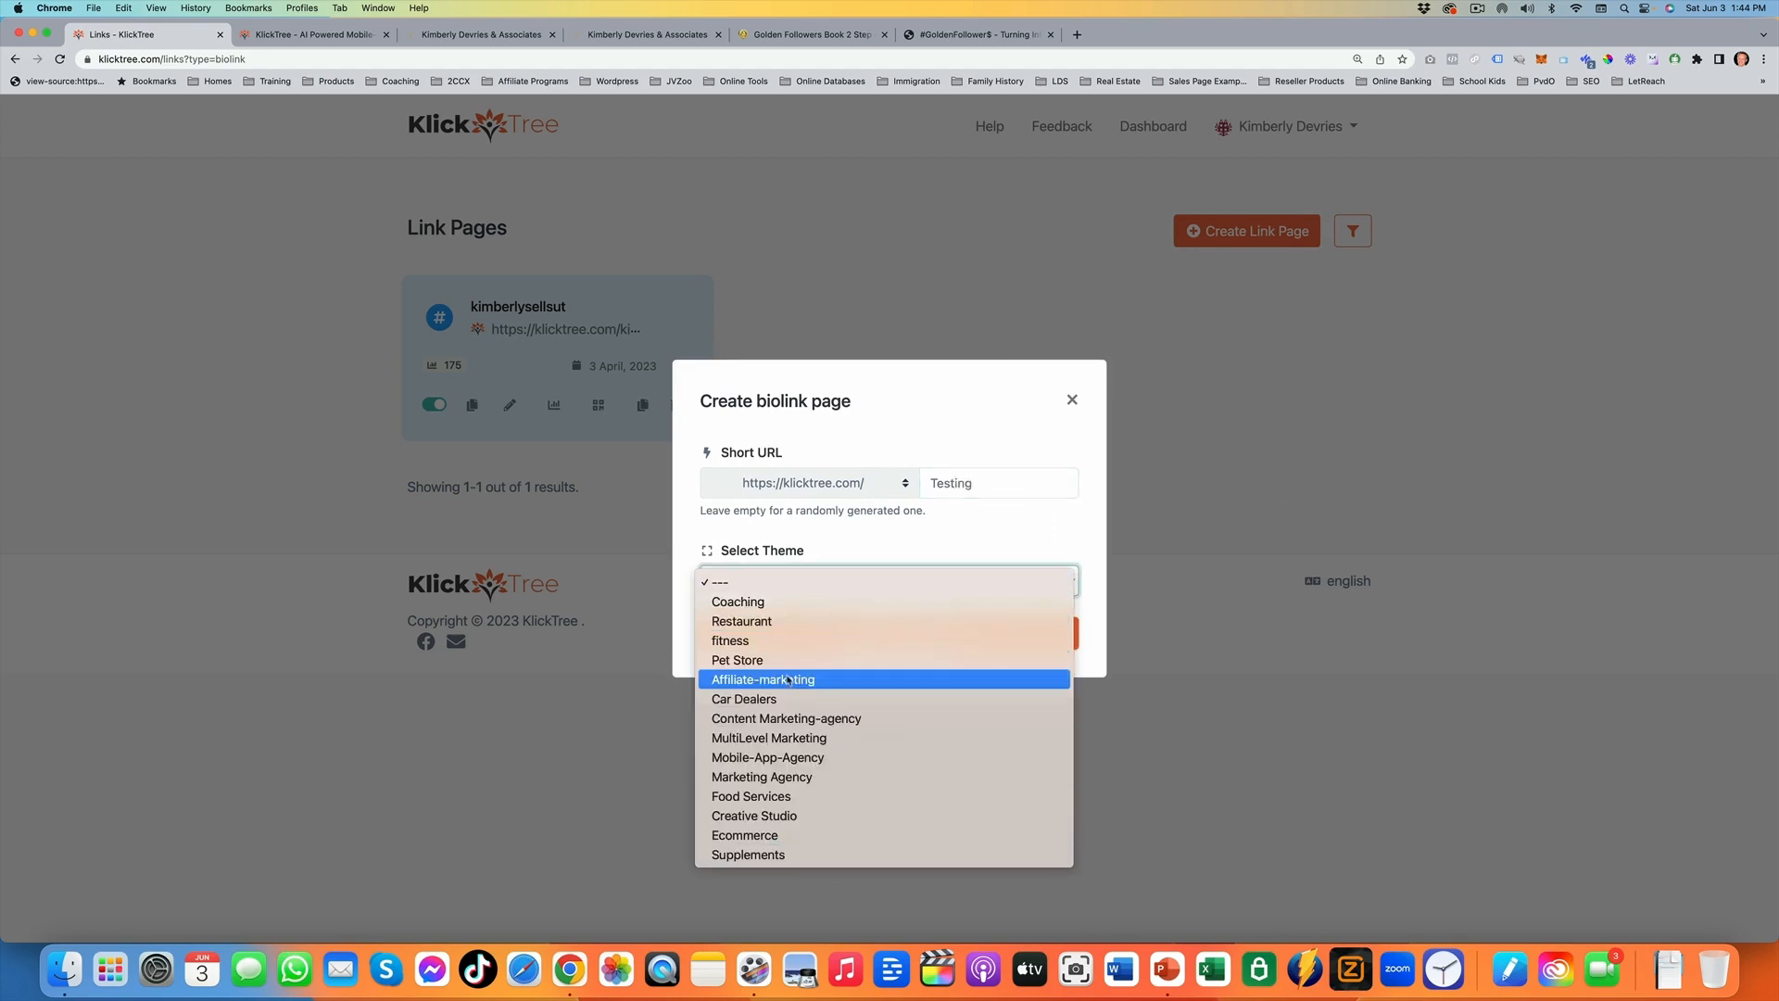
{"action": "left_click", "coordinate": [760, 854]}
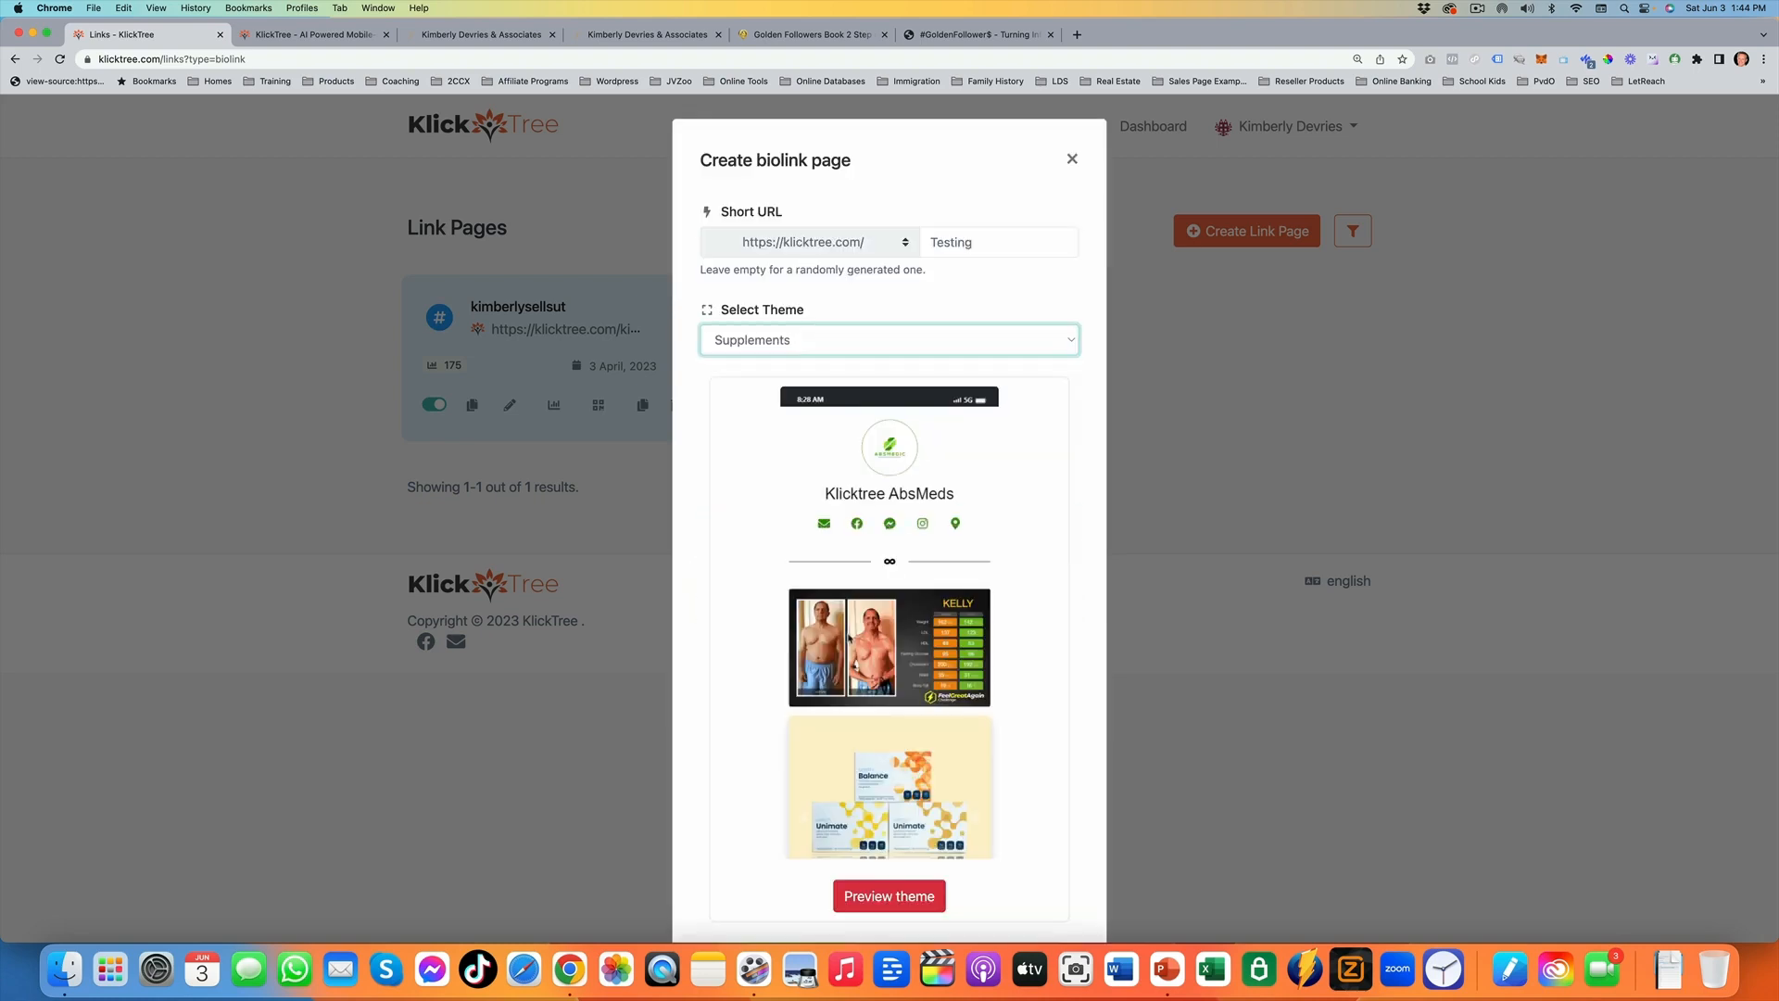
{"action": "scroll", "coordinate": [875, 514], "scroll_direction": "down", "scroll_amount": 3}
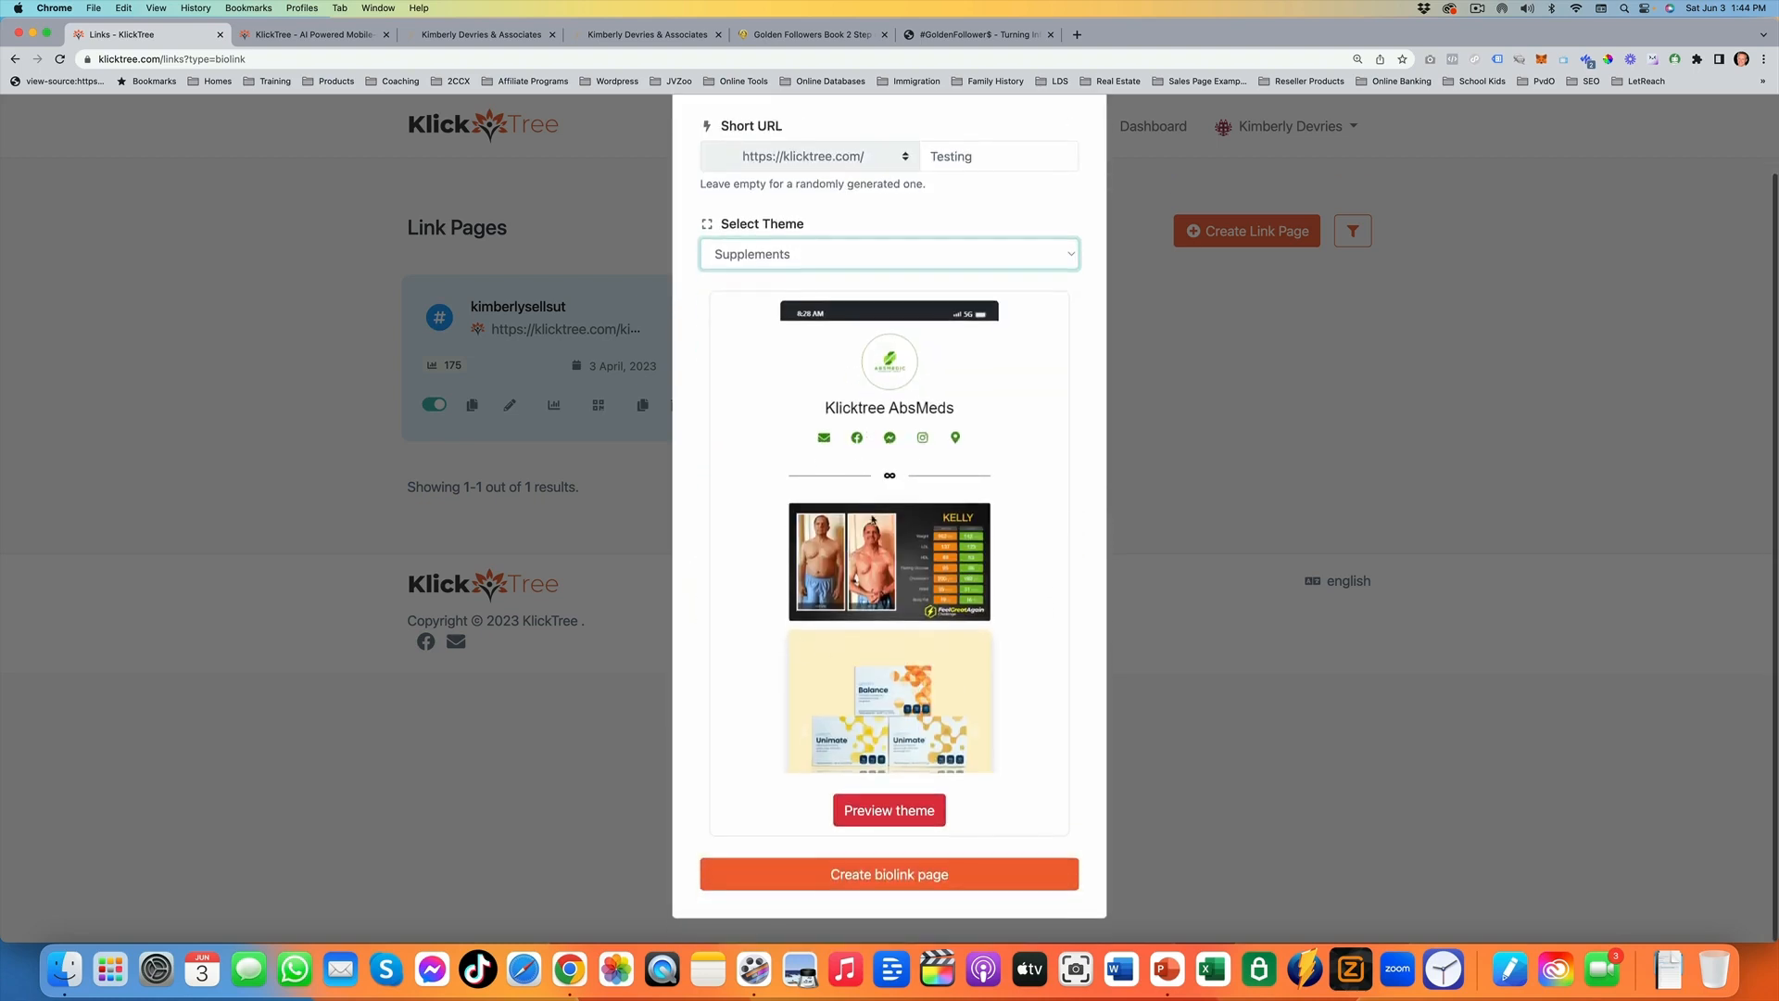
{"action": "scroll", "coordinate": [881, 591], "scroll_direction": "up", "scroll_amount": 3}
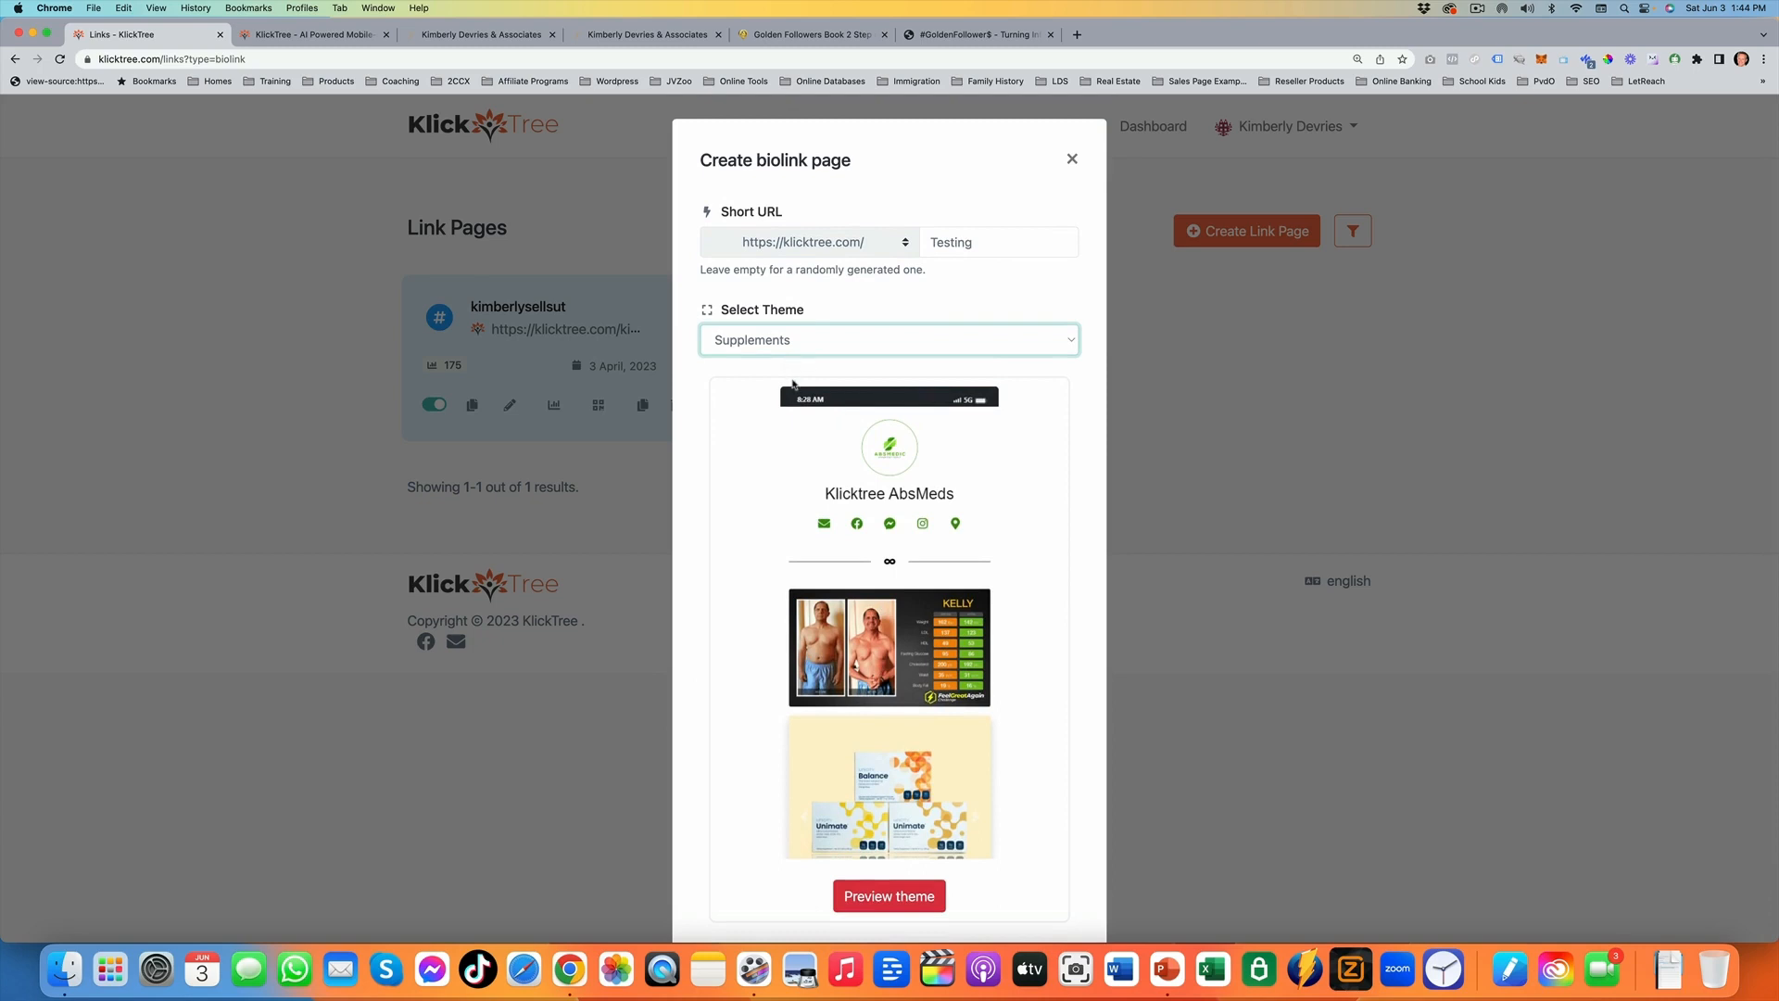
{"action": "scroll", "coordinate": [813, 515], "scroll_direction": "down", "scroll_amount": 2}
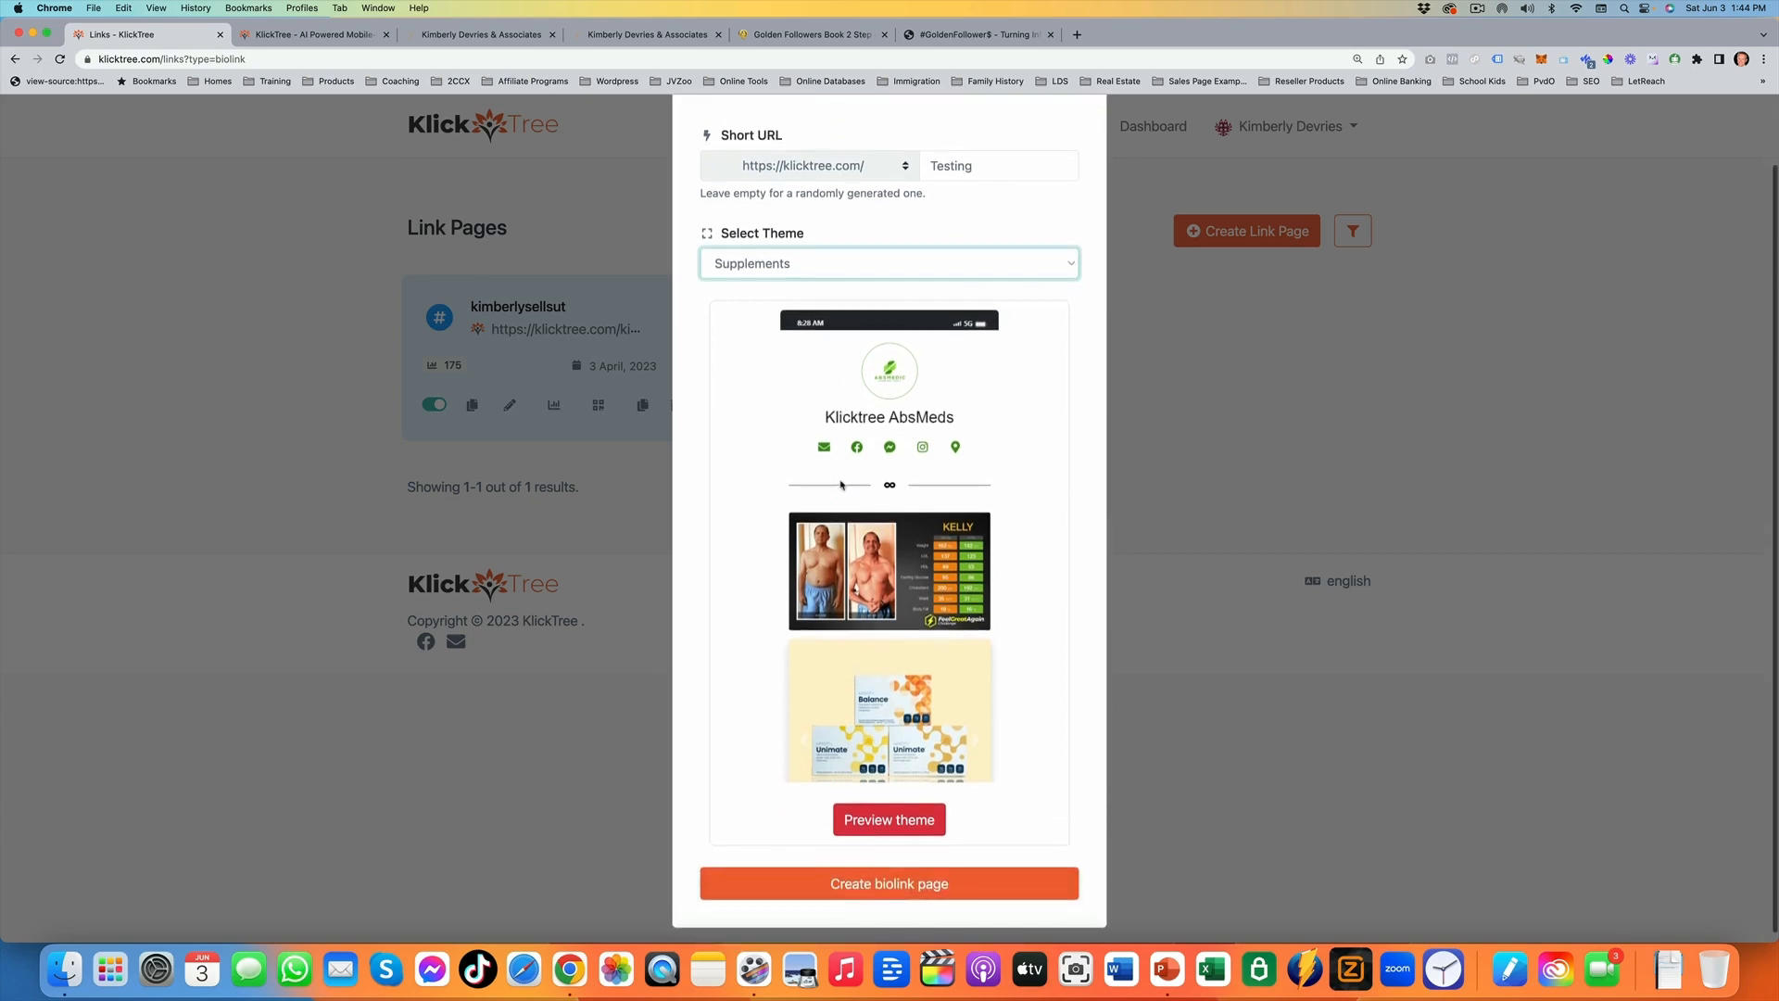
{"action": "left_click", "coordinate": [906, 821]}
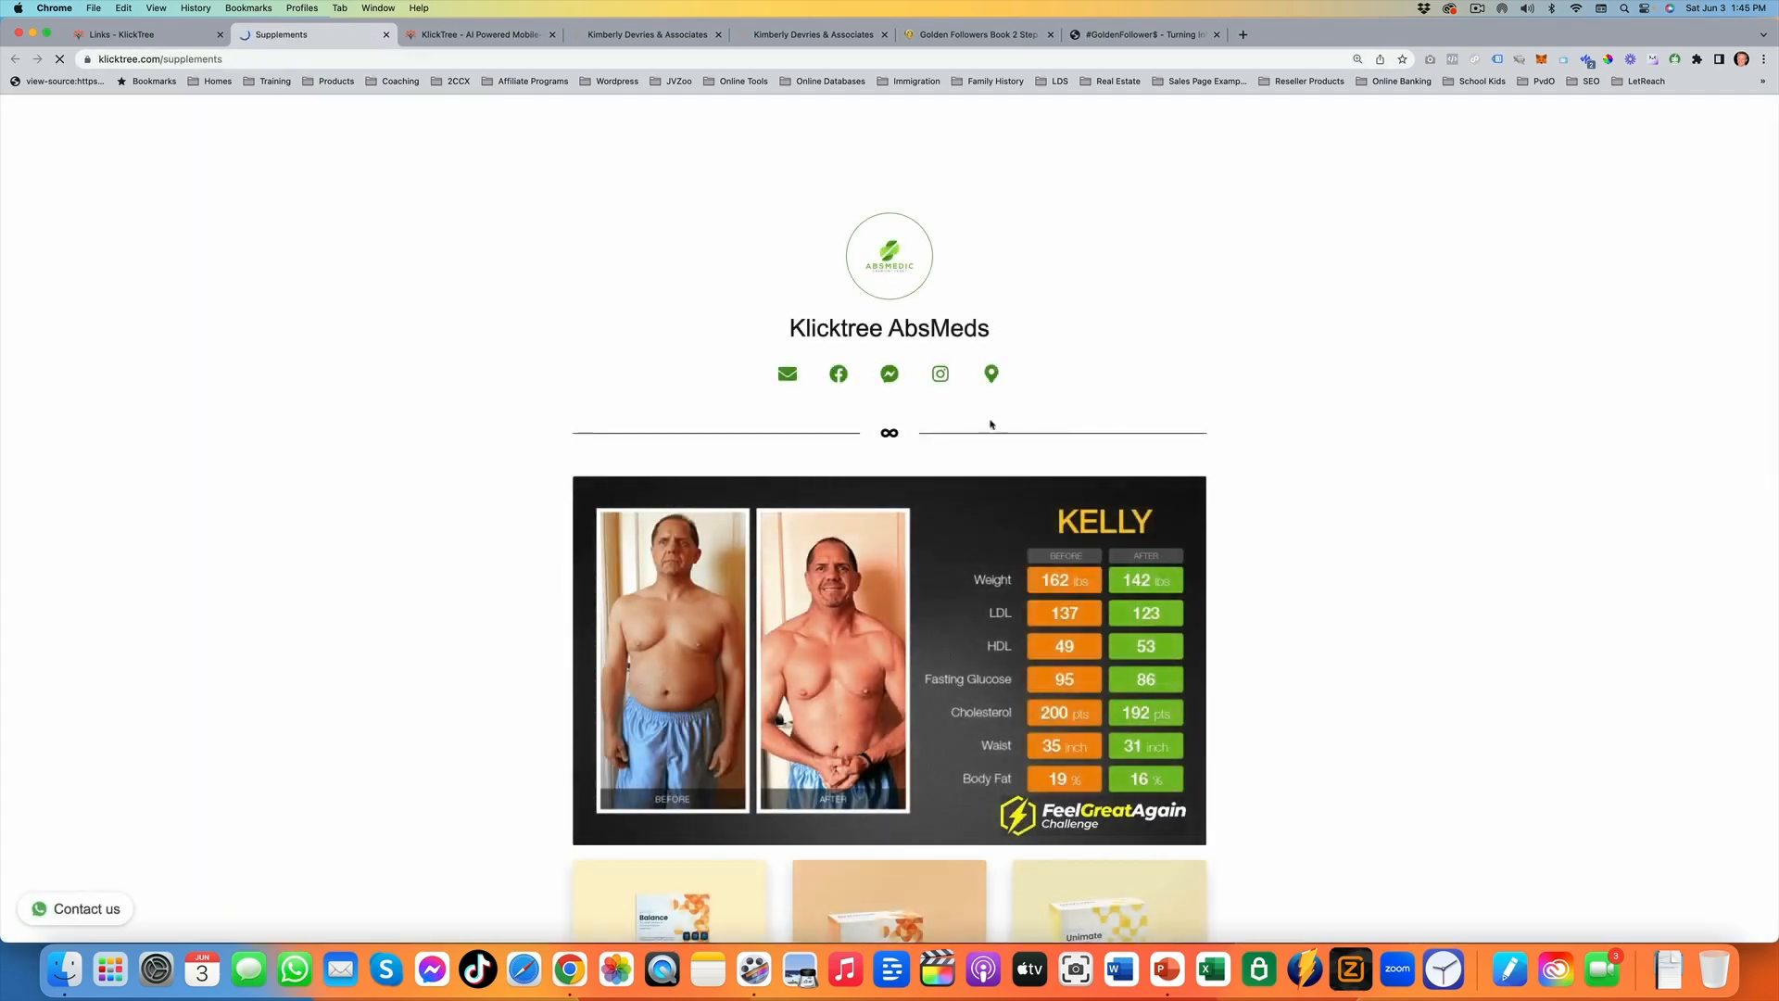
{"action": "scroll", "coordinate": [969, 425], "scroll_direction": "down", "scroll_amount": 7}
{"action": "scroll", "coordinate": [969, 425], "scroll_direction": "up", "scroll_amount": 7}
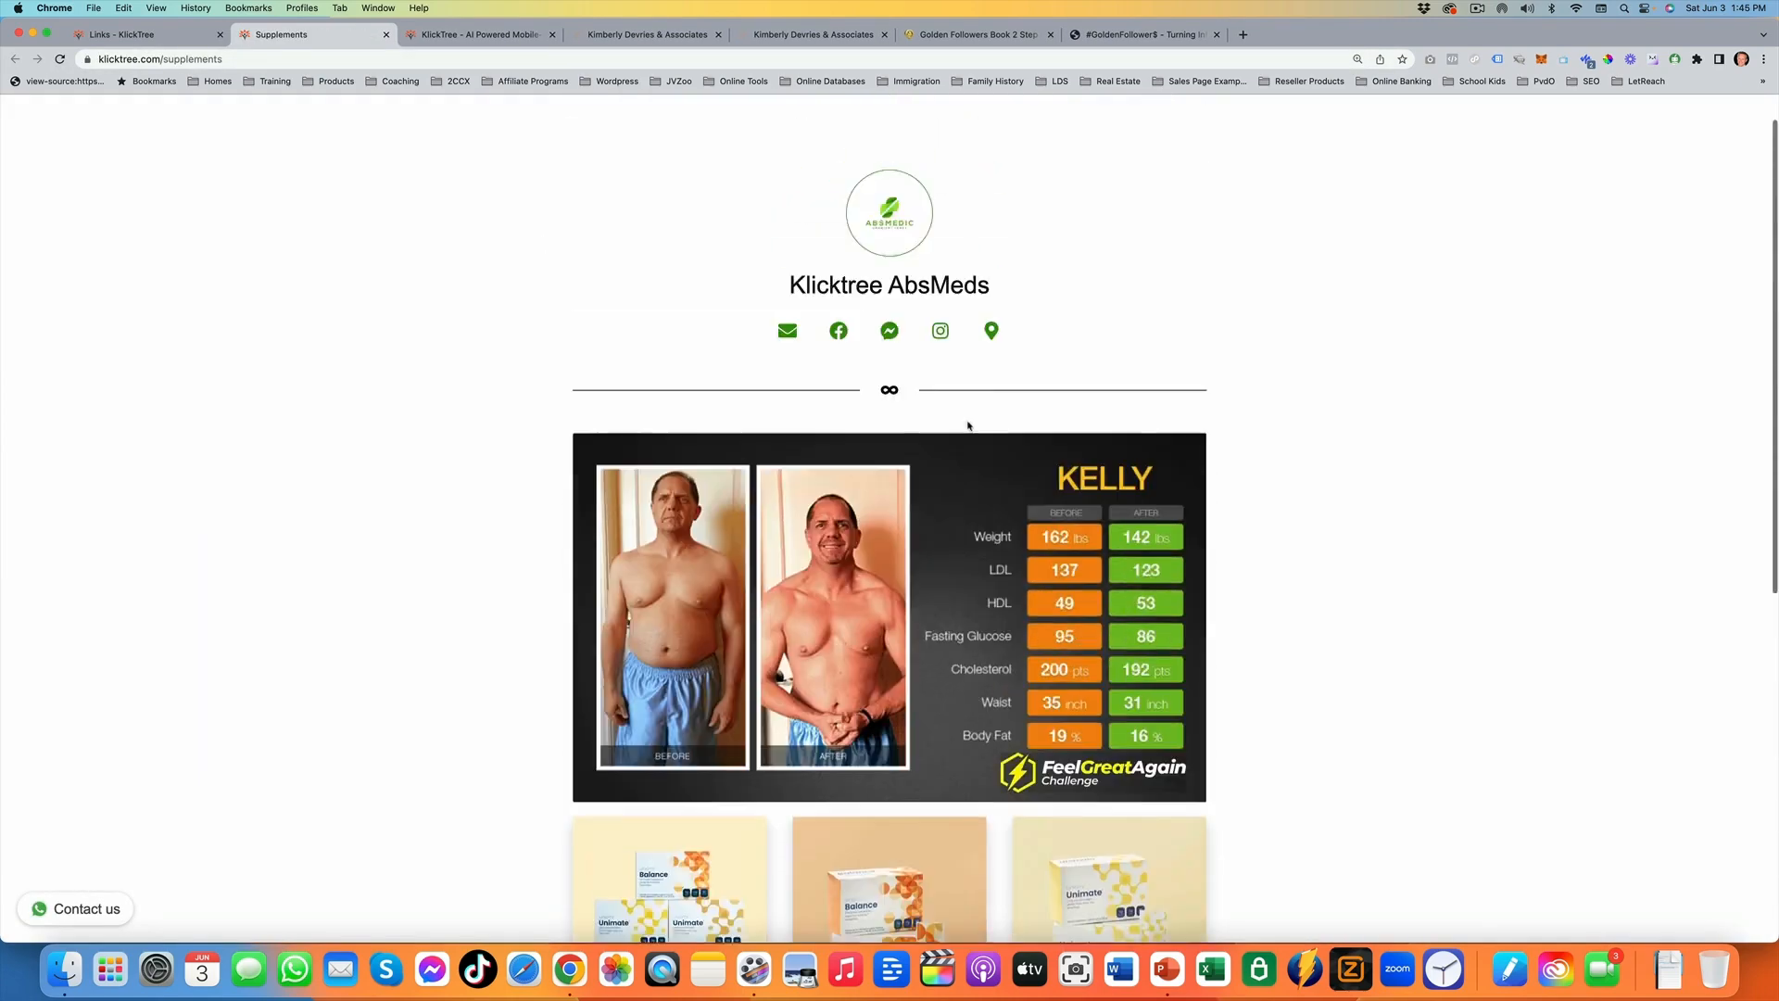
{"action": "key", "text": "super+w"}
Switch to the Coaching theme and examine its phone preview
{"action": "left_click", "coordinate": [834, 352]}
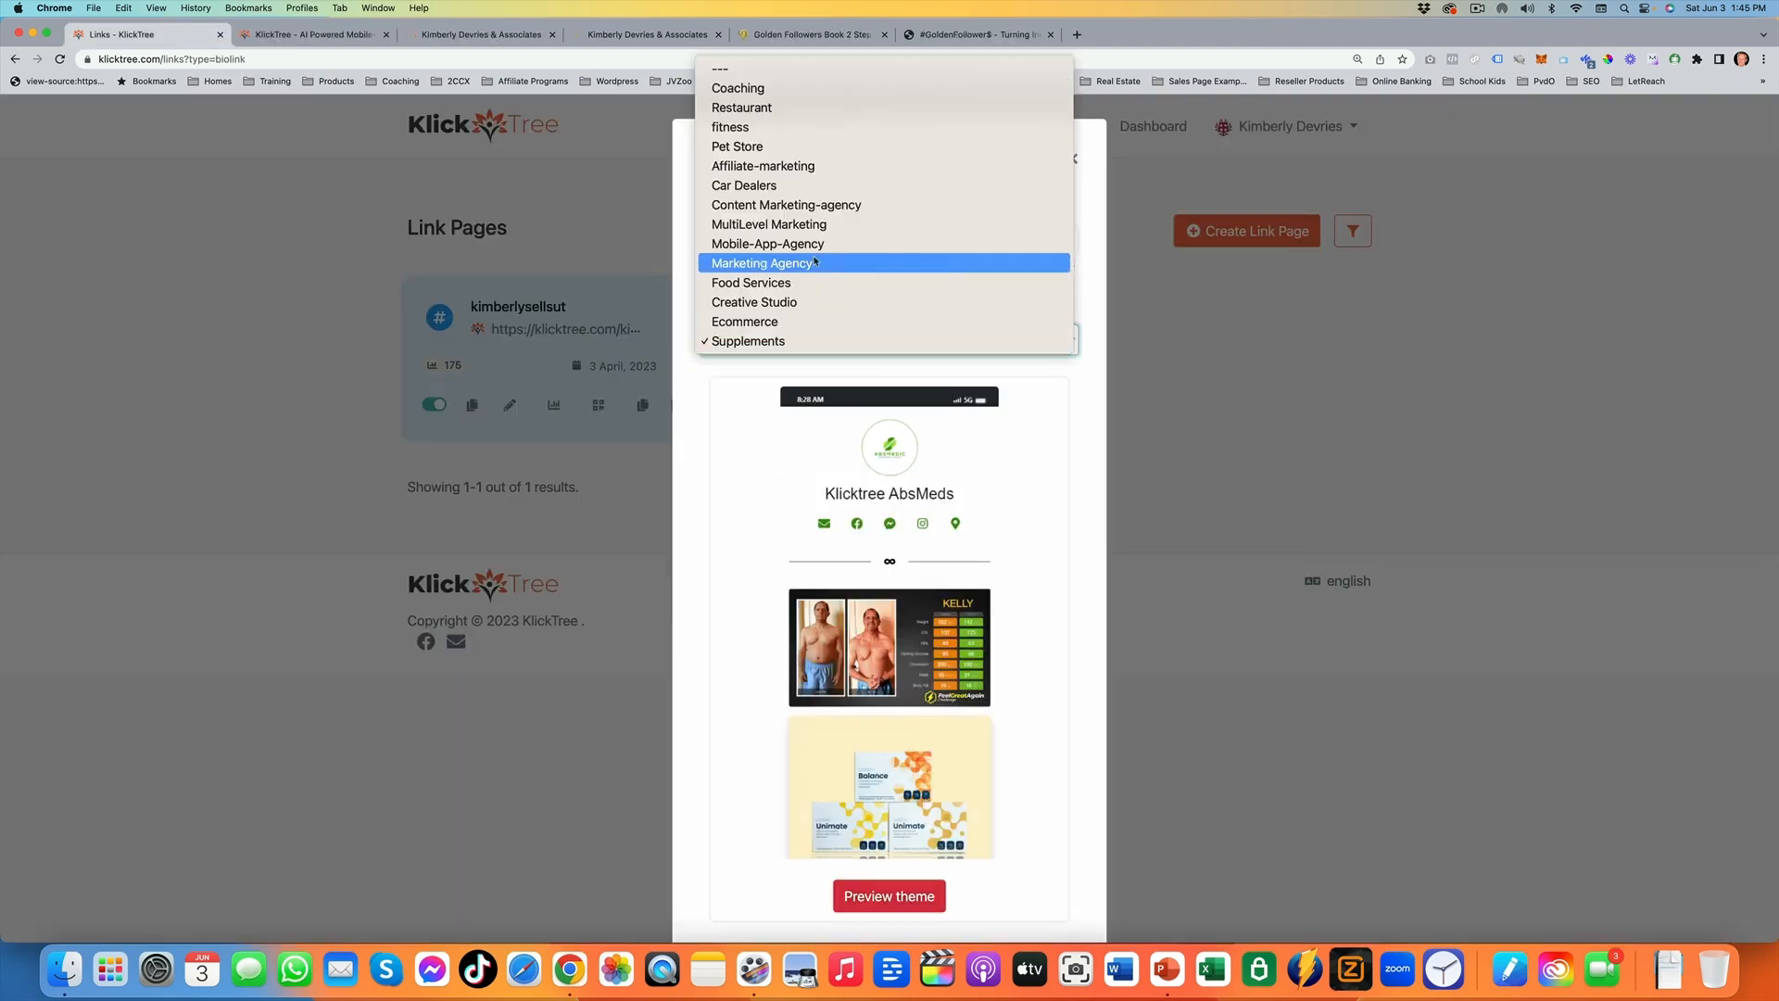
{"action": "left_click", "coordinate": [808, 88]}
{"action": "scroll", "coordinate": [911, 626], "scroll_direction": "down", "scroll_amount": 2}
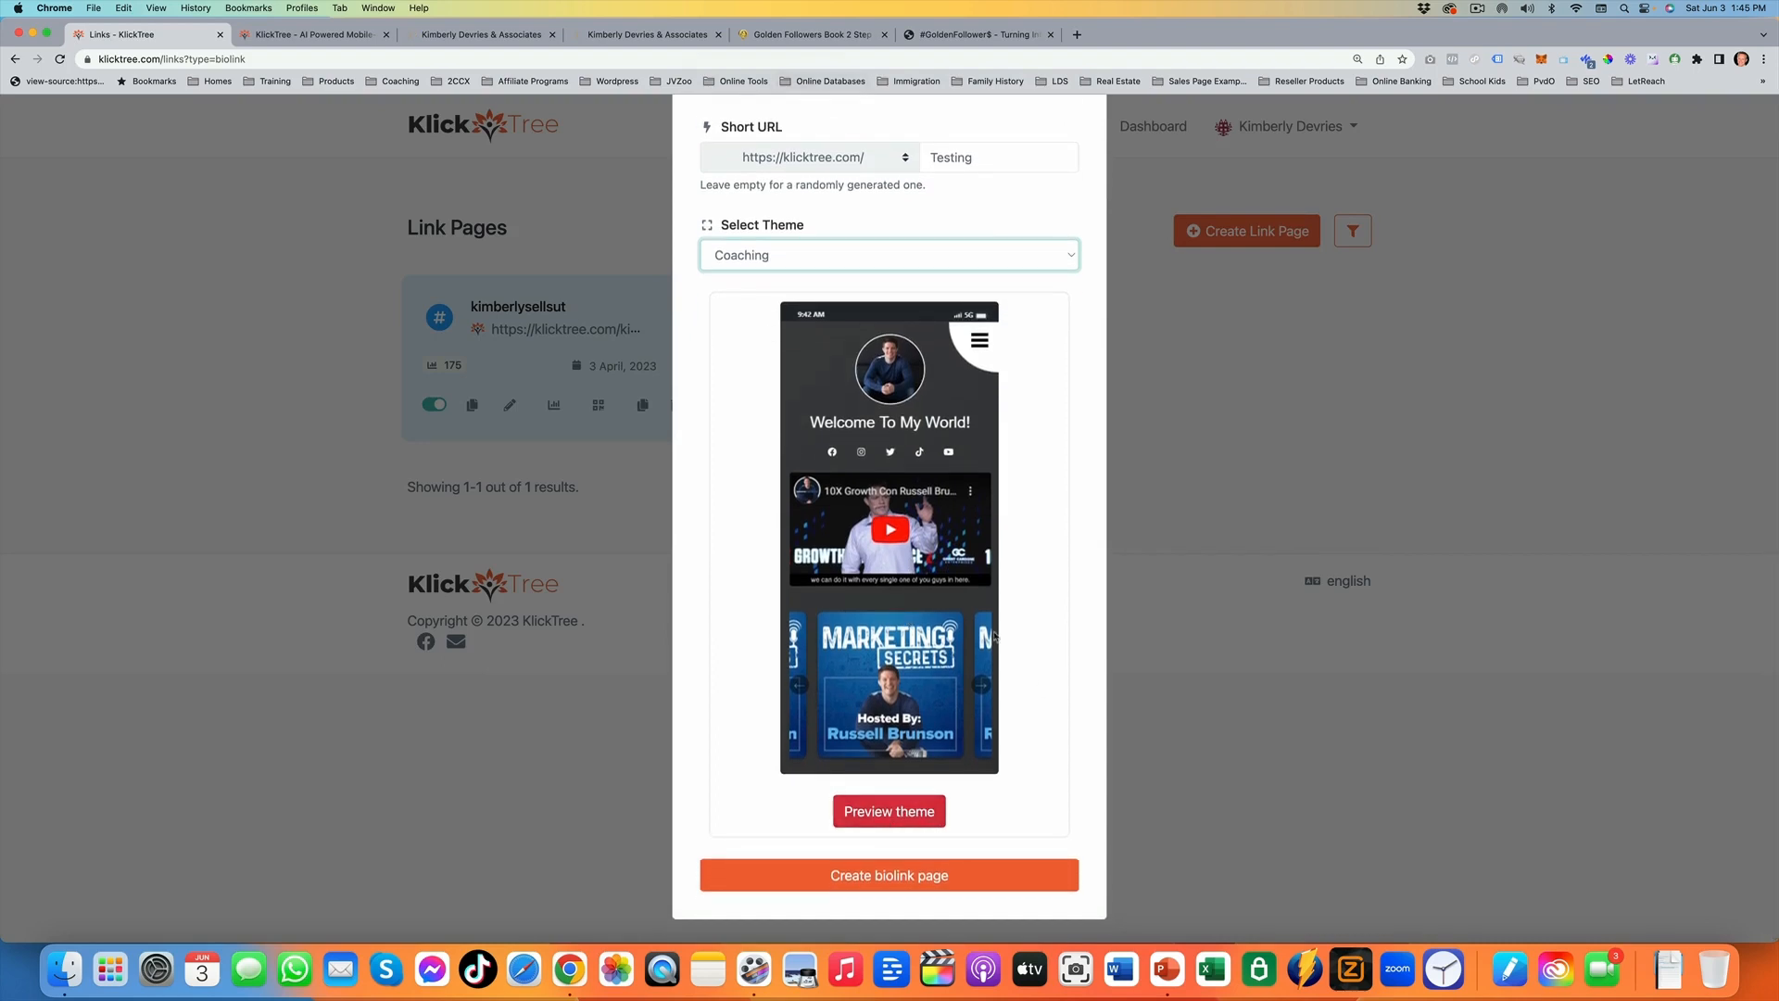
{"action": "scroll", "coordinate": [969, 684], "scroll_direction": "up", "scroll_amount": 2}
Clear the theme selection and create the biolink page without a theme
{"action": "left_click", "coordinate": [786, 339]}
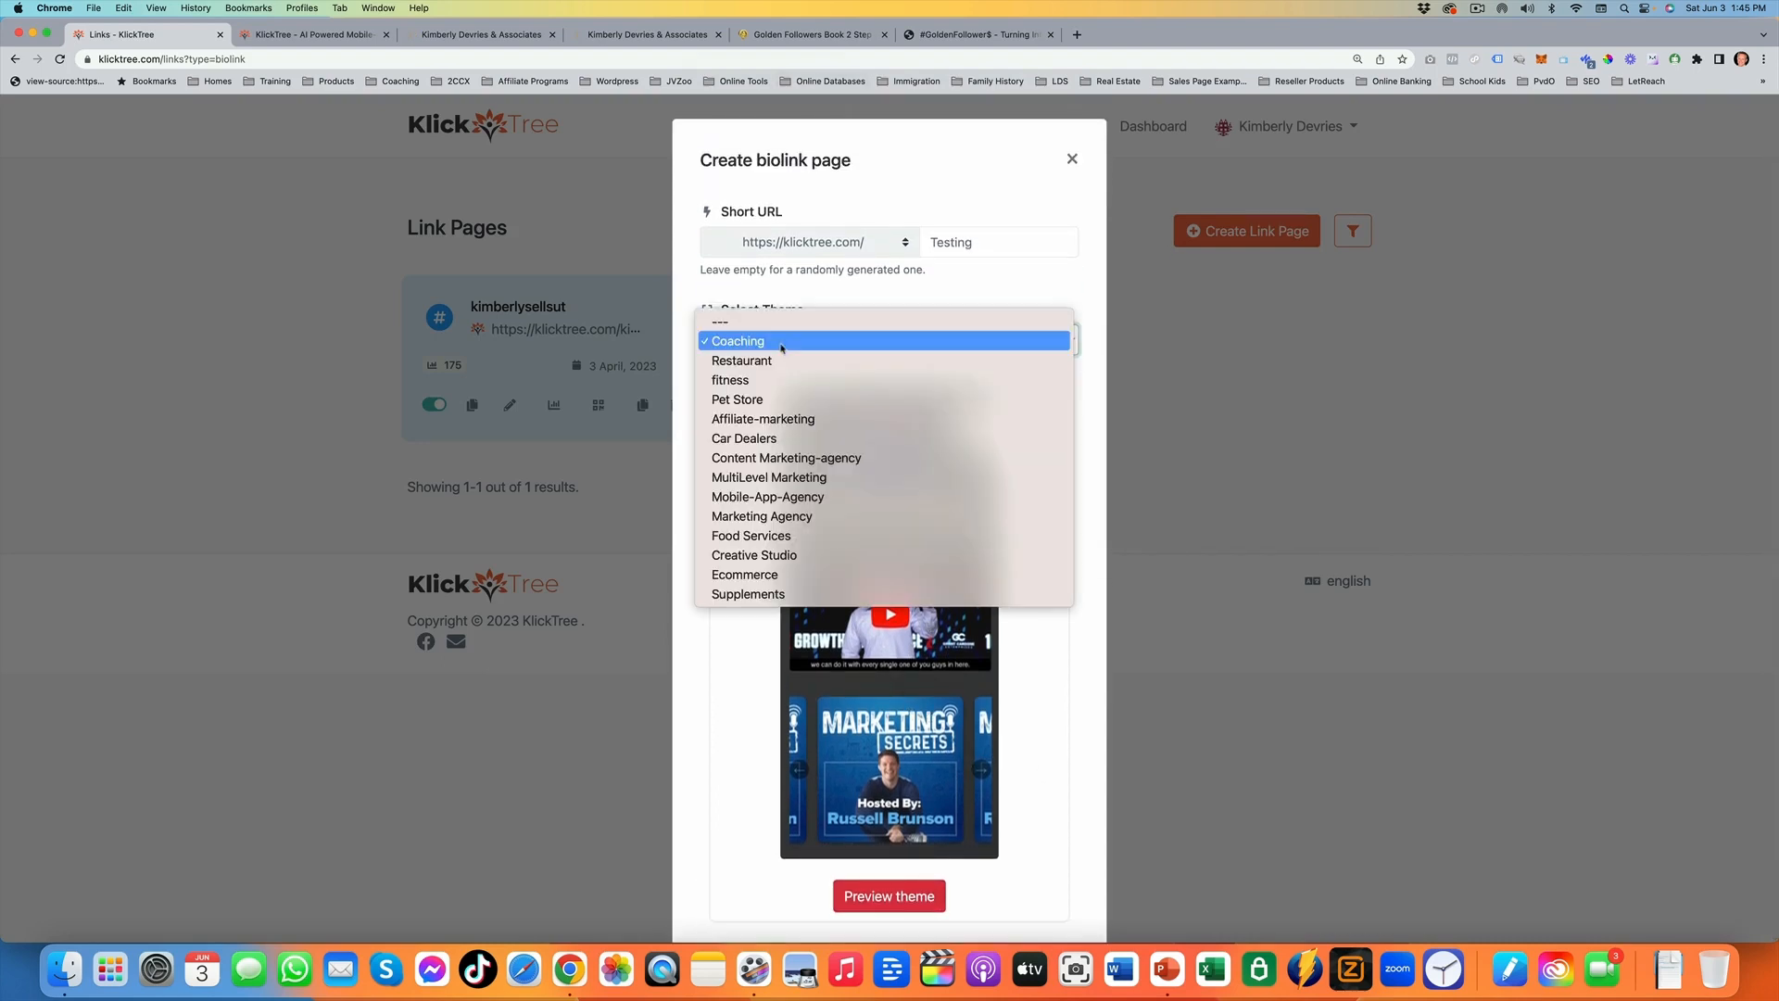
{"action": "left_click", "coordinate": [786, 325]}
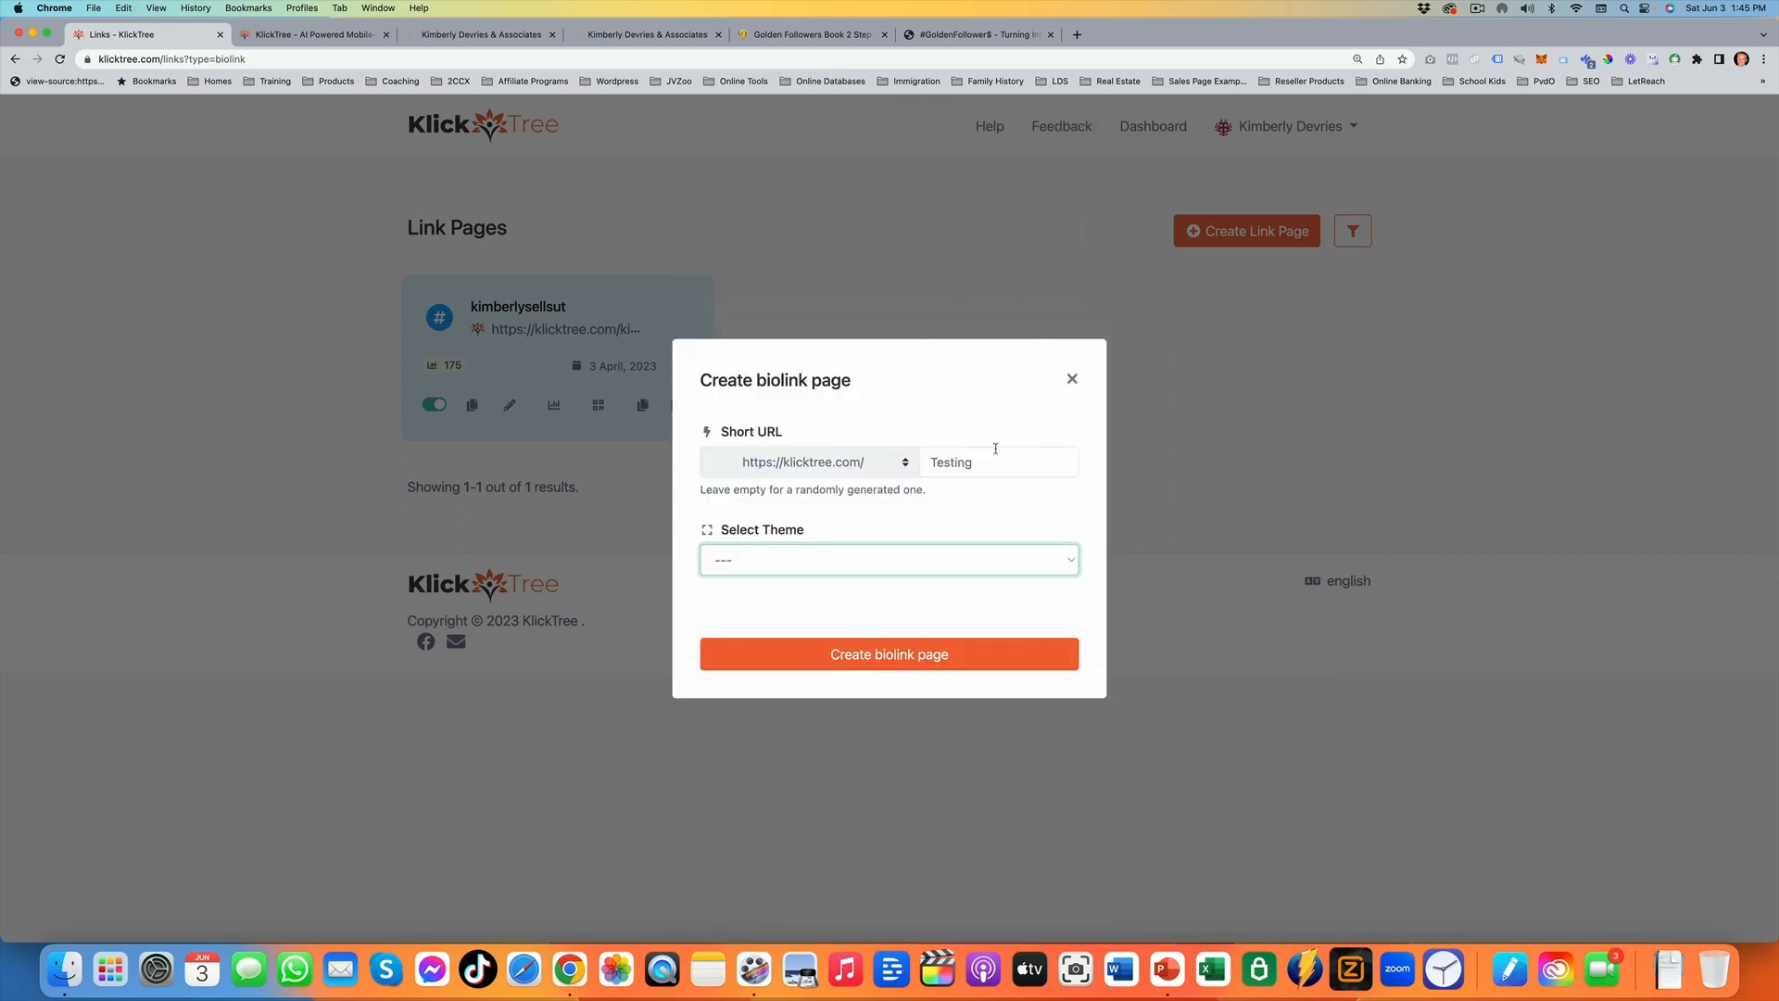
{"action": "left_click", "coordinate": [882, 656]}
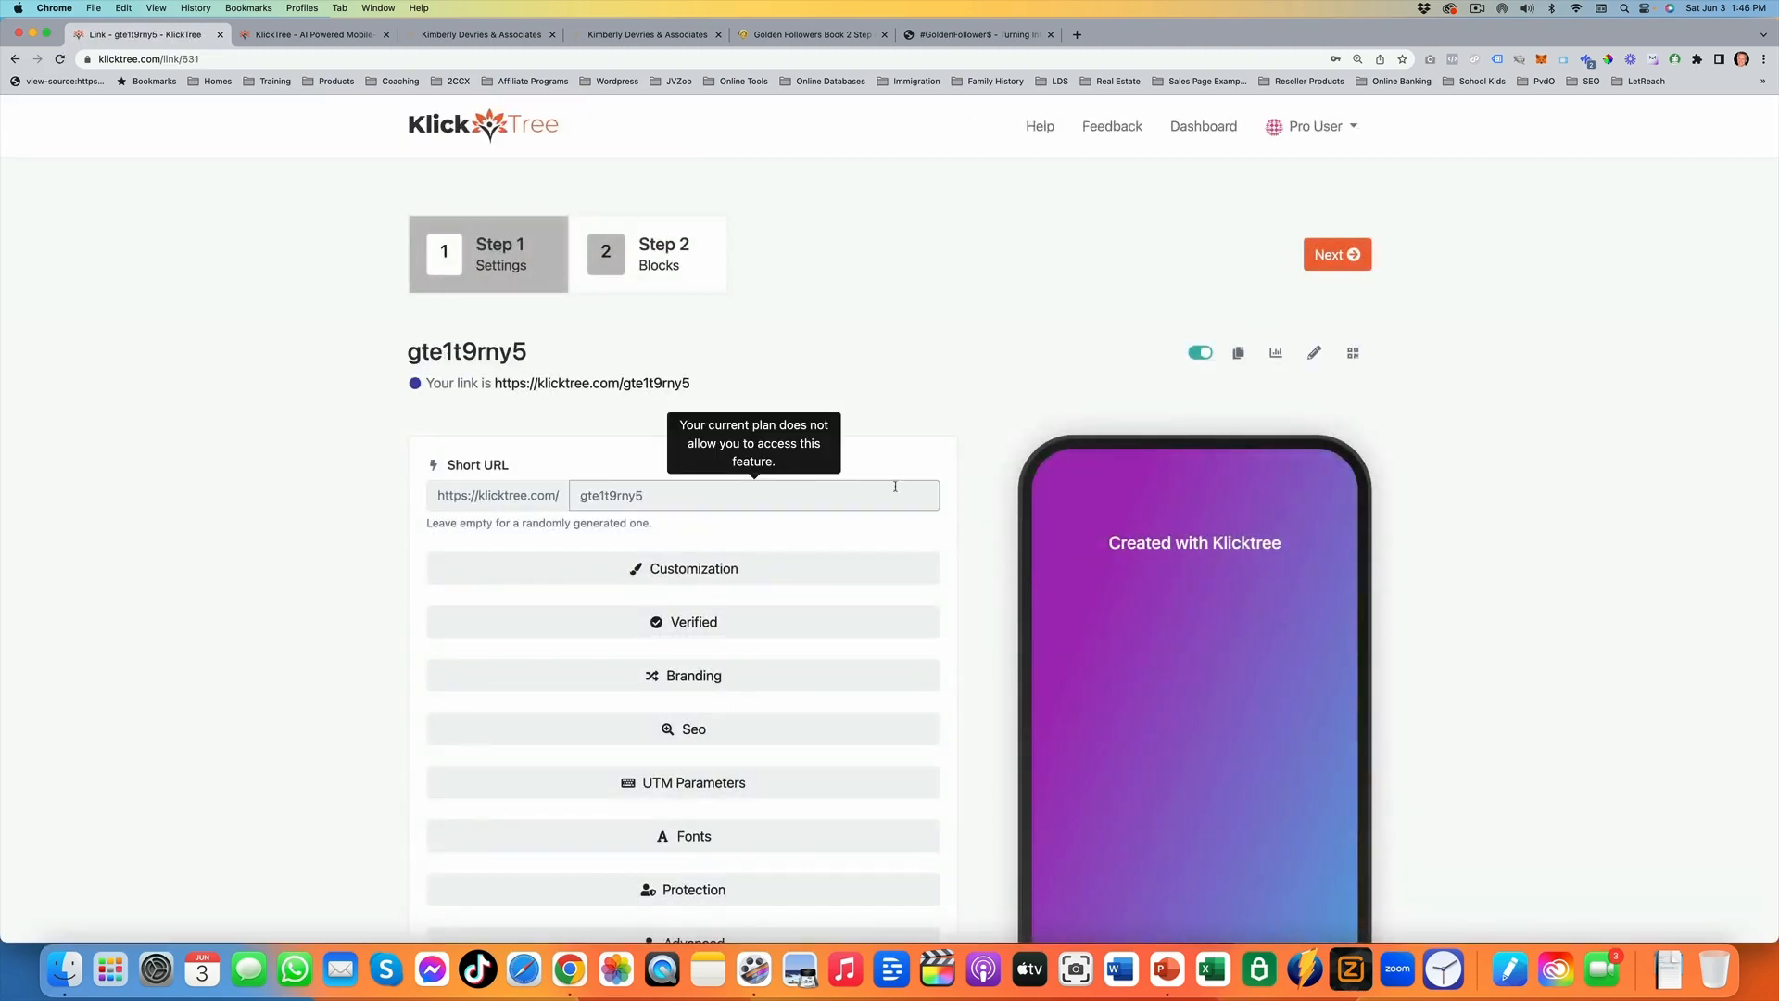
Set the page background to the dark grey simple gradient in the customization settings
{"action": "scroll", "coordinate": [690, 512], "scroll_direction": "down", "scroll_amount": 1}
{"action": "left_click", "coordinate": [690, 513]}
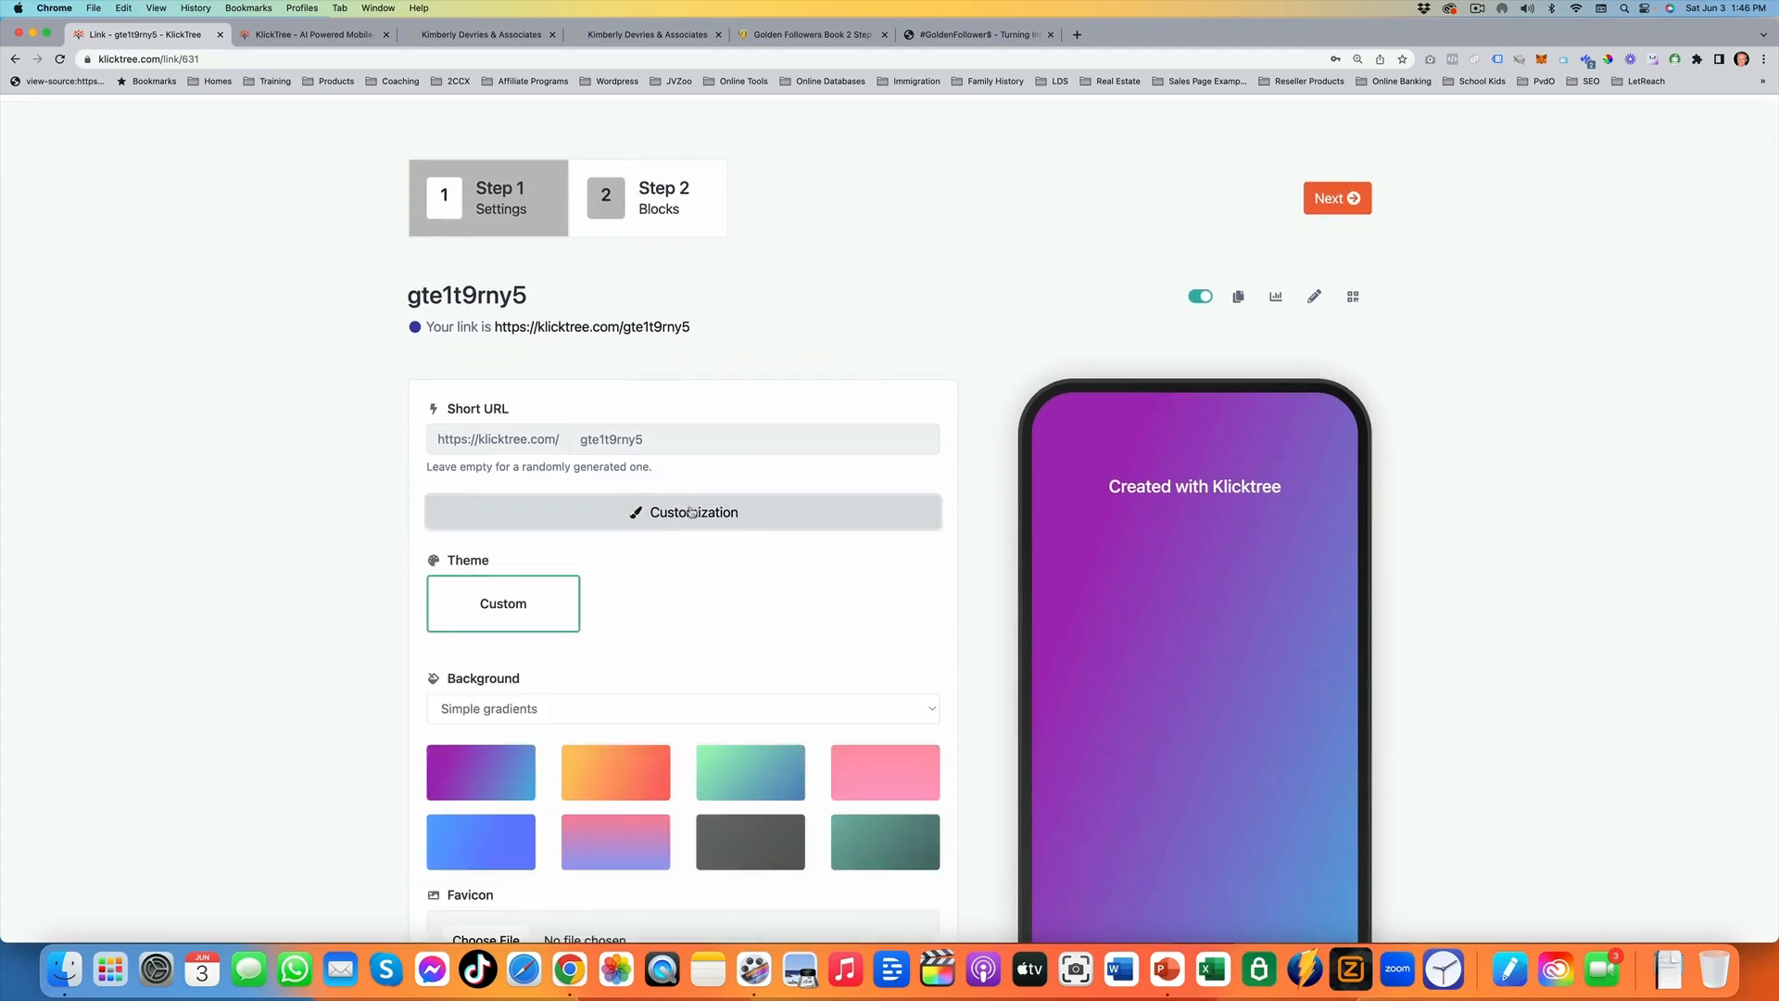
{"action": "scroll", "coordinate": [1269, 371], "scroll_direction": "down", "scroll_amount": 3}
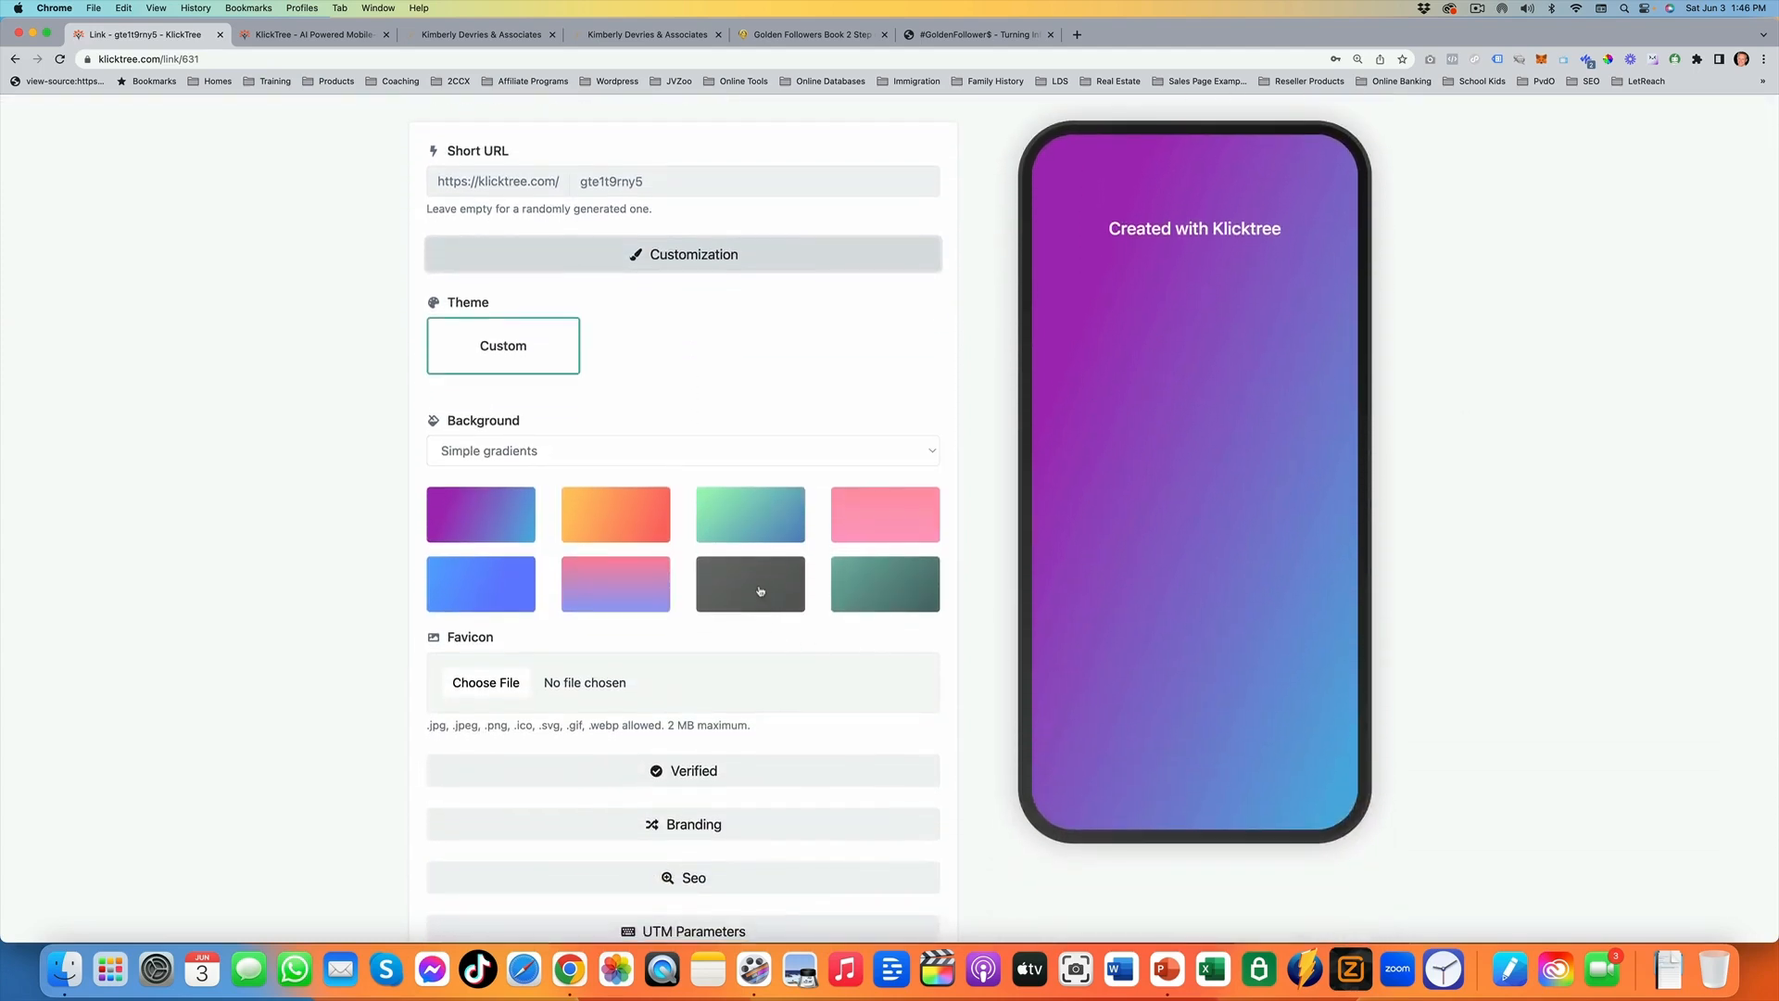
{"action": "left_click", "coordinate": [722, 585]}
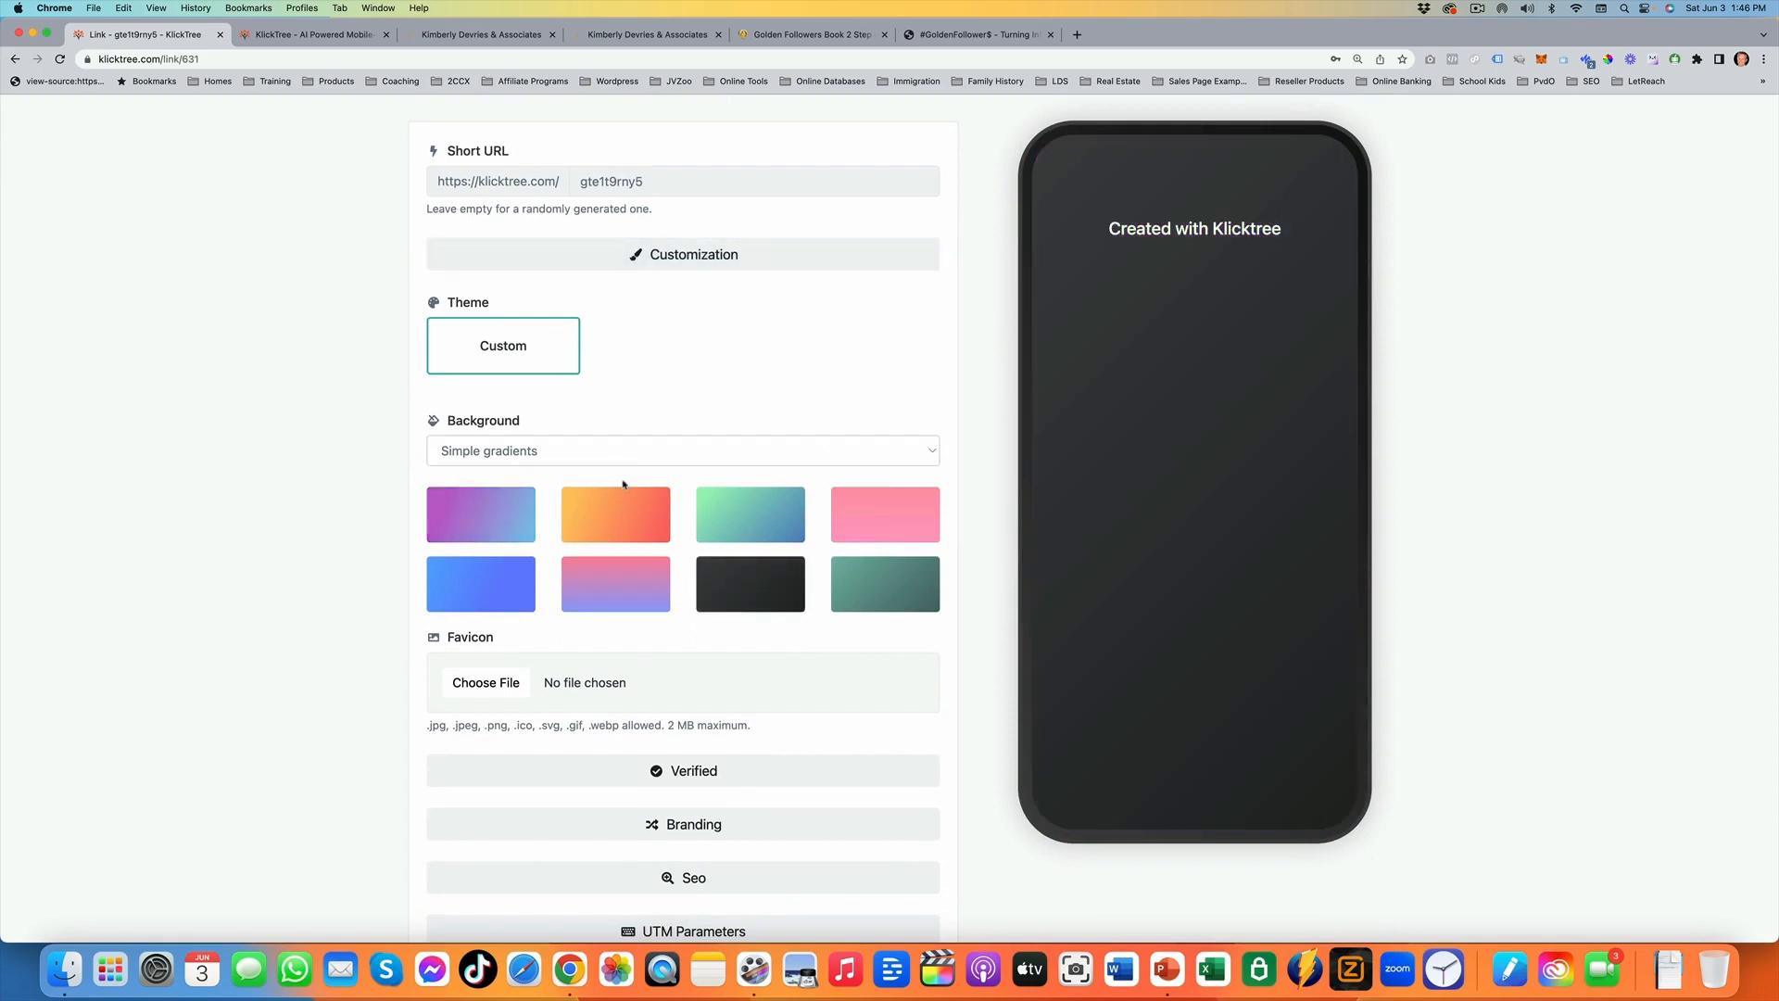
Examine the page's SEO settings, including the page title and meta description fields
{"action": "scroll", "coordinate": [624, 482], "scroll_direction": "down", "scroll_amount": 2}
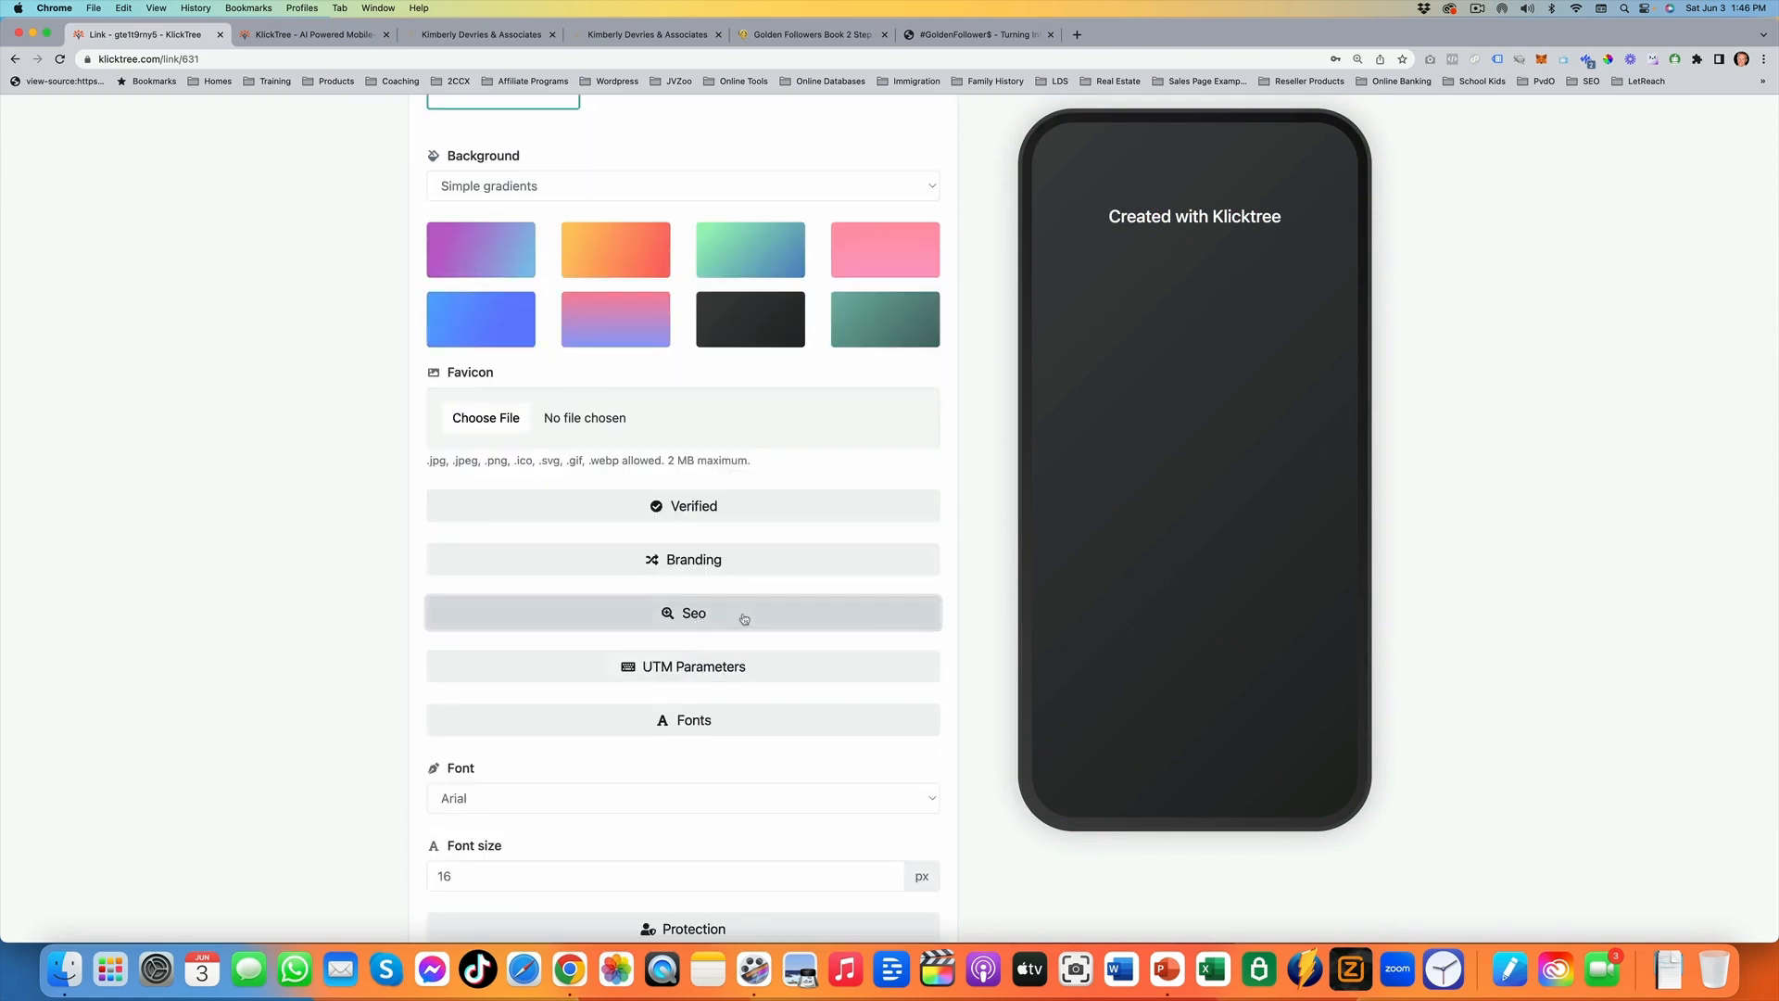
{"action": "left_click", "coordinate": [743, 614]}
{"action": "scroll", "coordinate": [744, 619], "scroll_direction": "down", "scroll_amount": 3}
{"action": "left_click", "coordinate": [870, 594]}
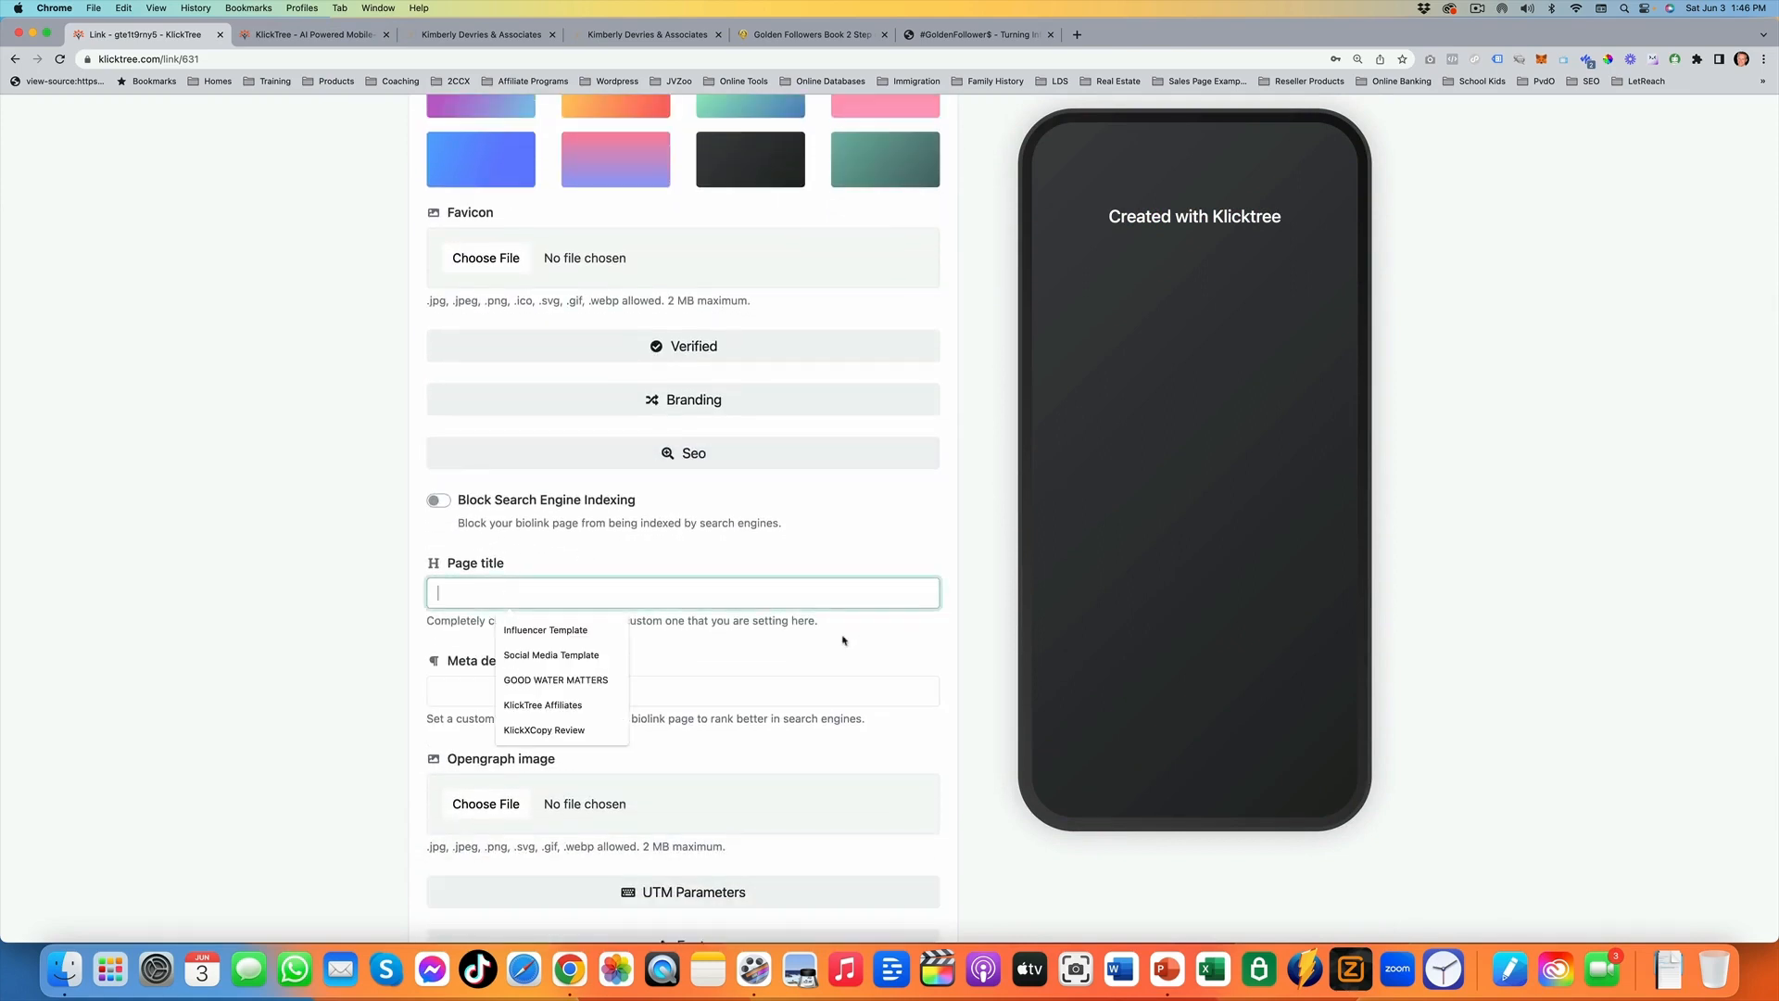
{"action": "left_click", "coordinate": [700, 689]}
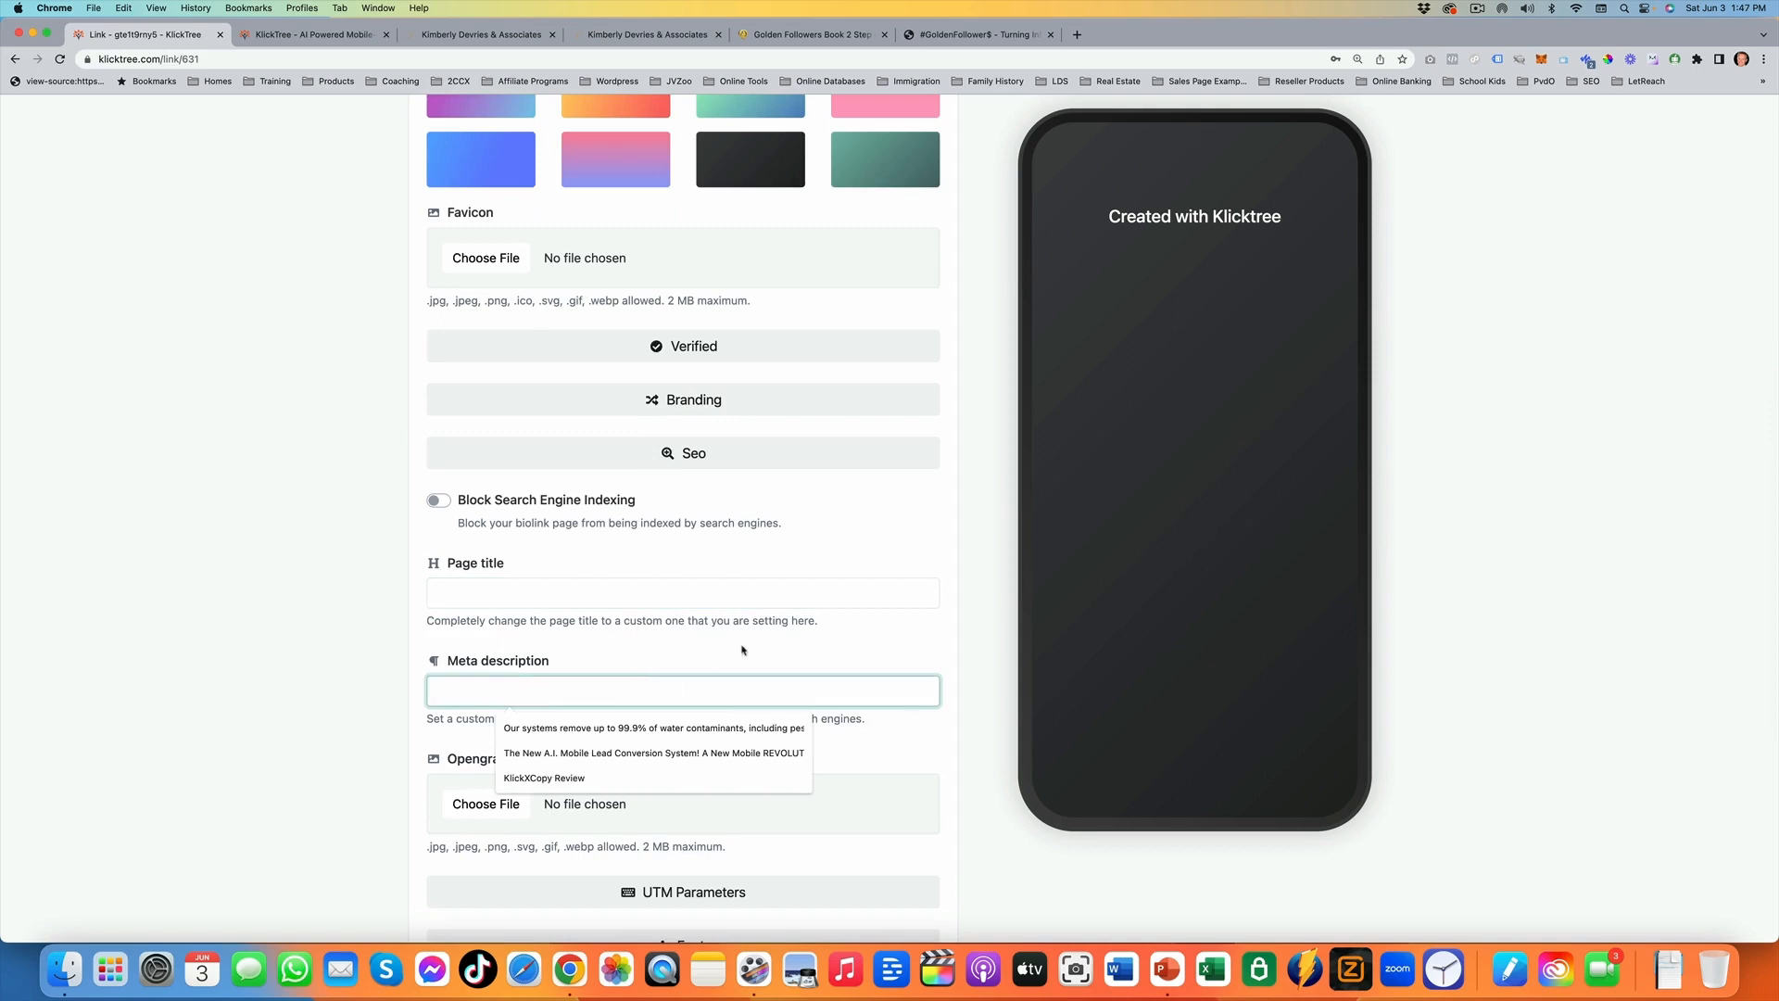
Examine the font size and the available fonts, keeping Arial as the page's font
{"action": "scroll", "coordinate": [473, 686], "scroll_direction": "down", "scroll_amount": 2}
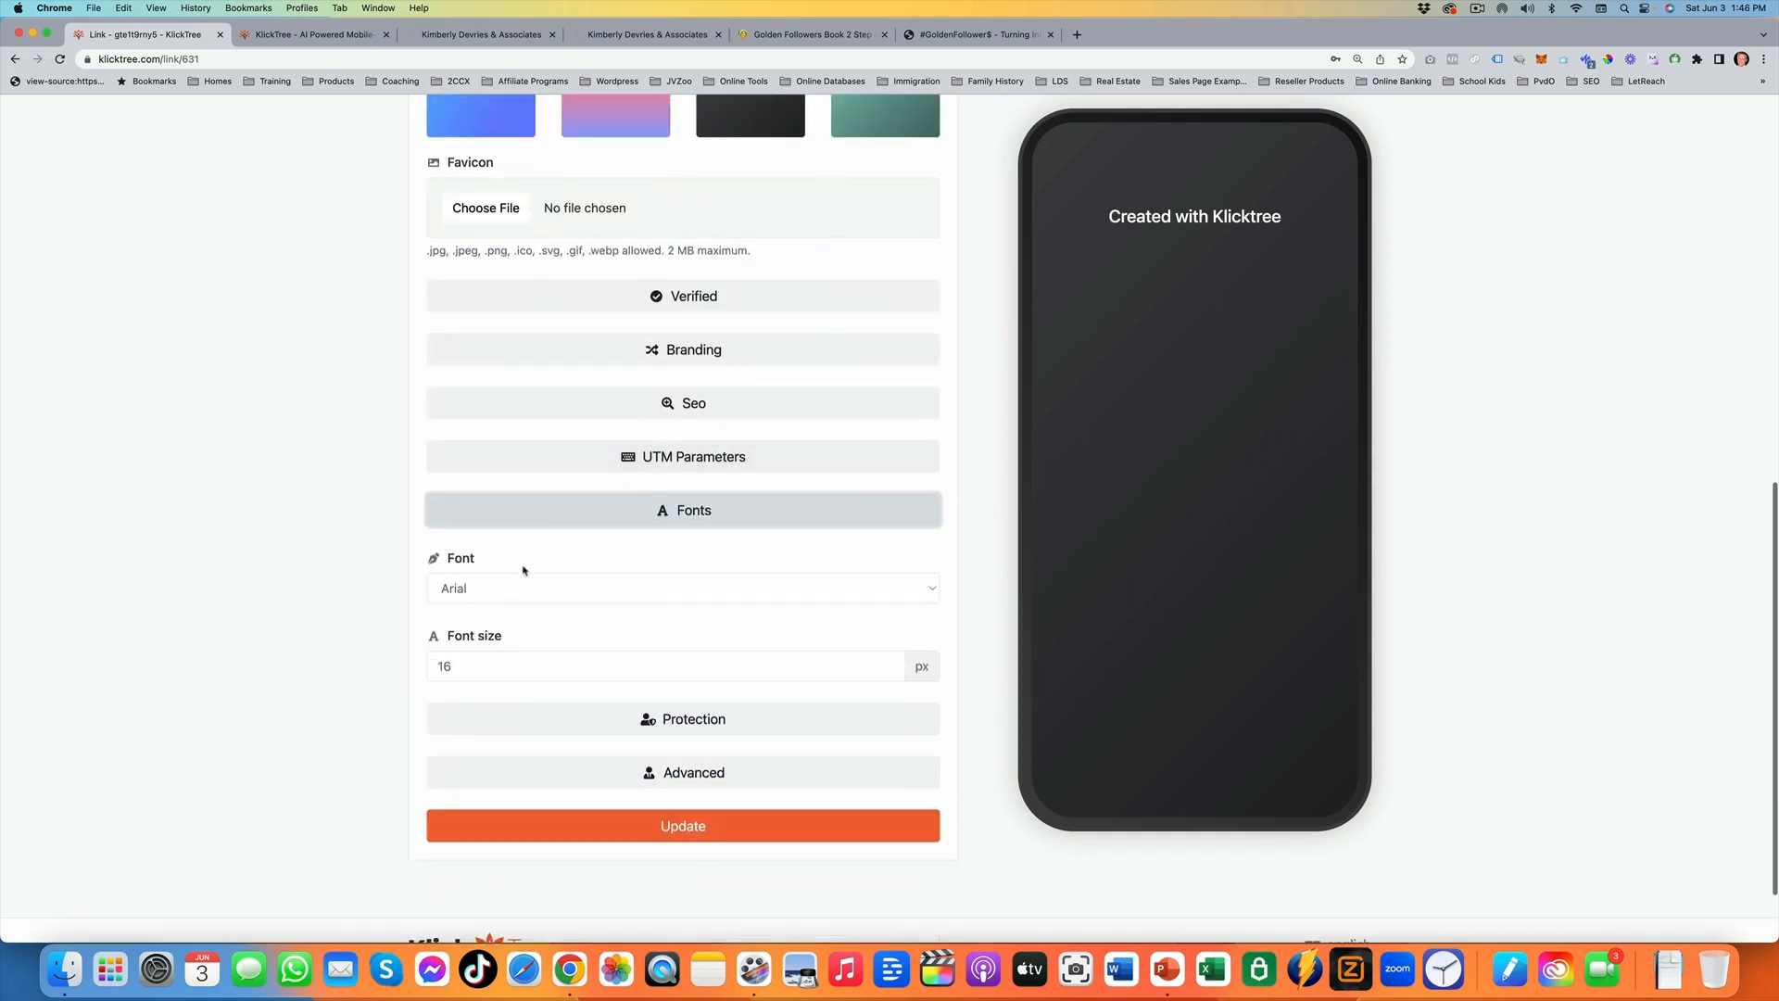
{"action": "left_click", "coordinate": [568, 669]}
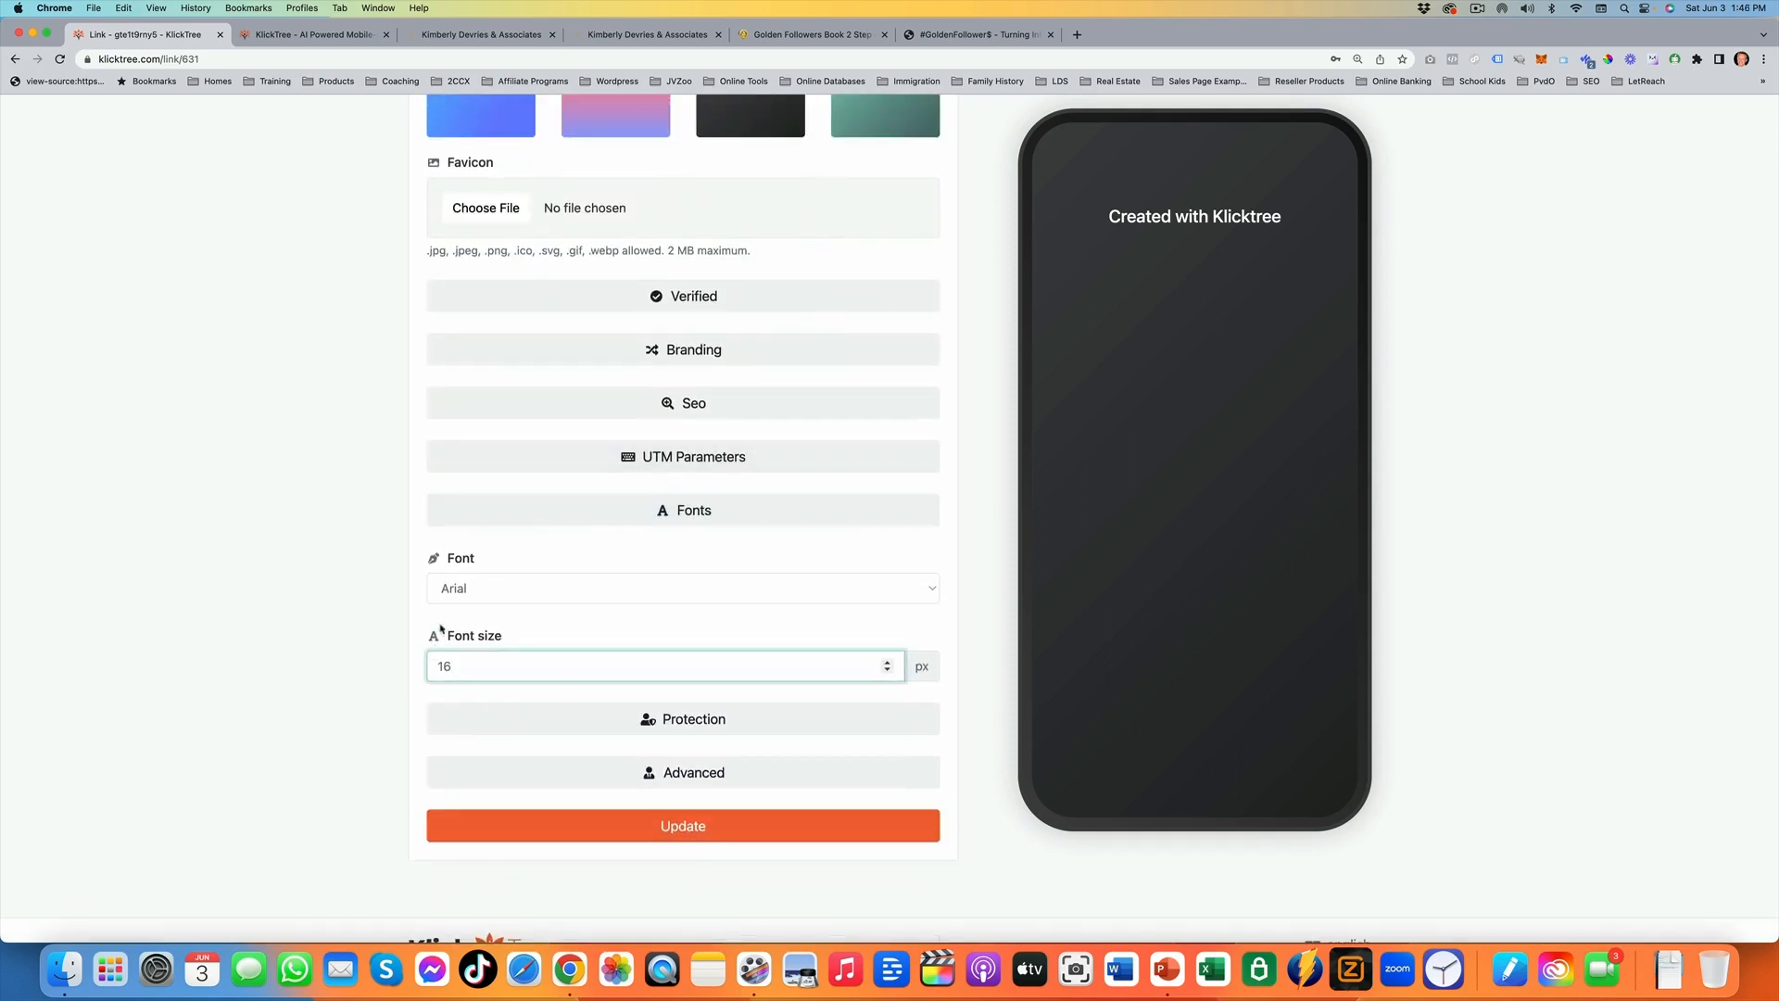
{"action": "left_click", "coordinate": [555, 593]}
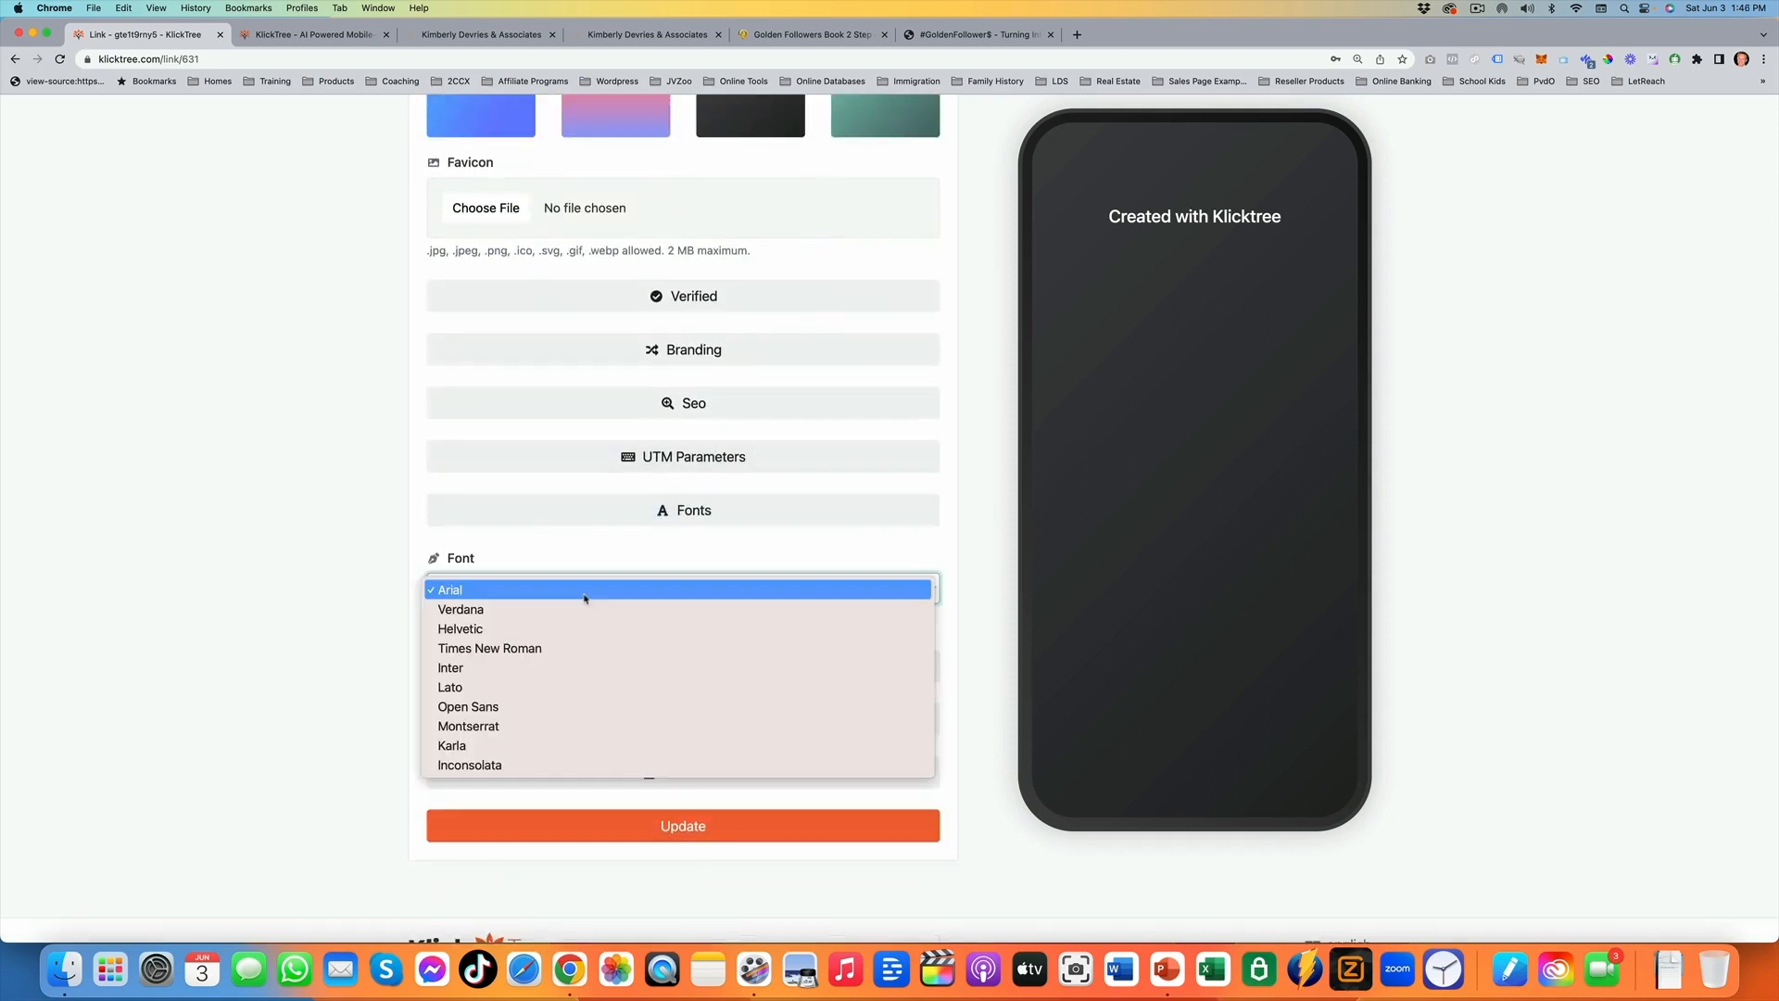
{"action": "left_click", "coordinate": [582, 594]}
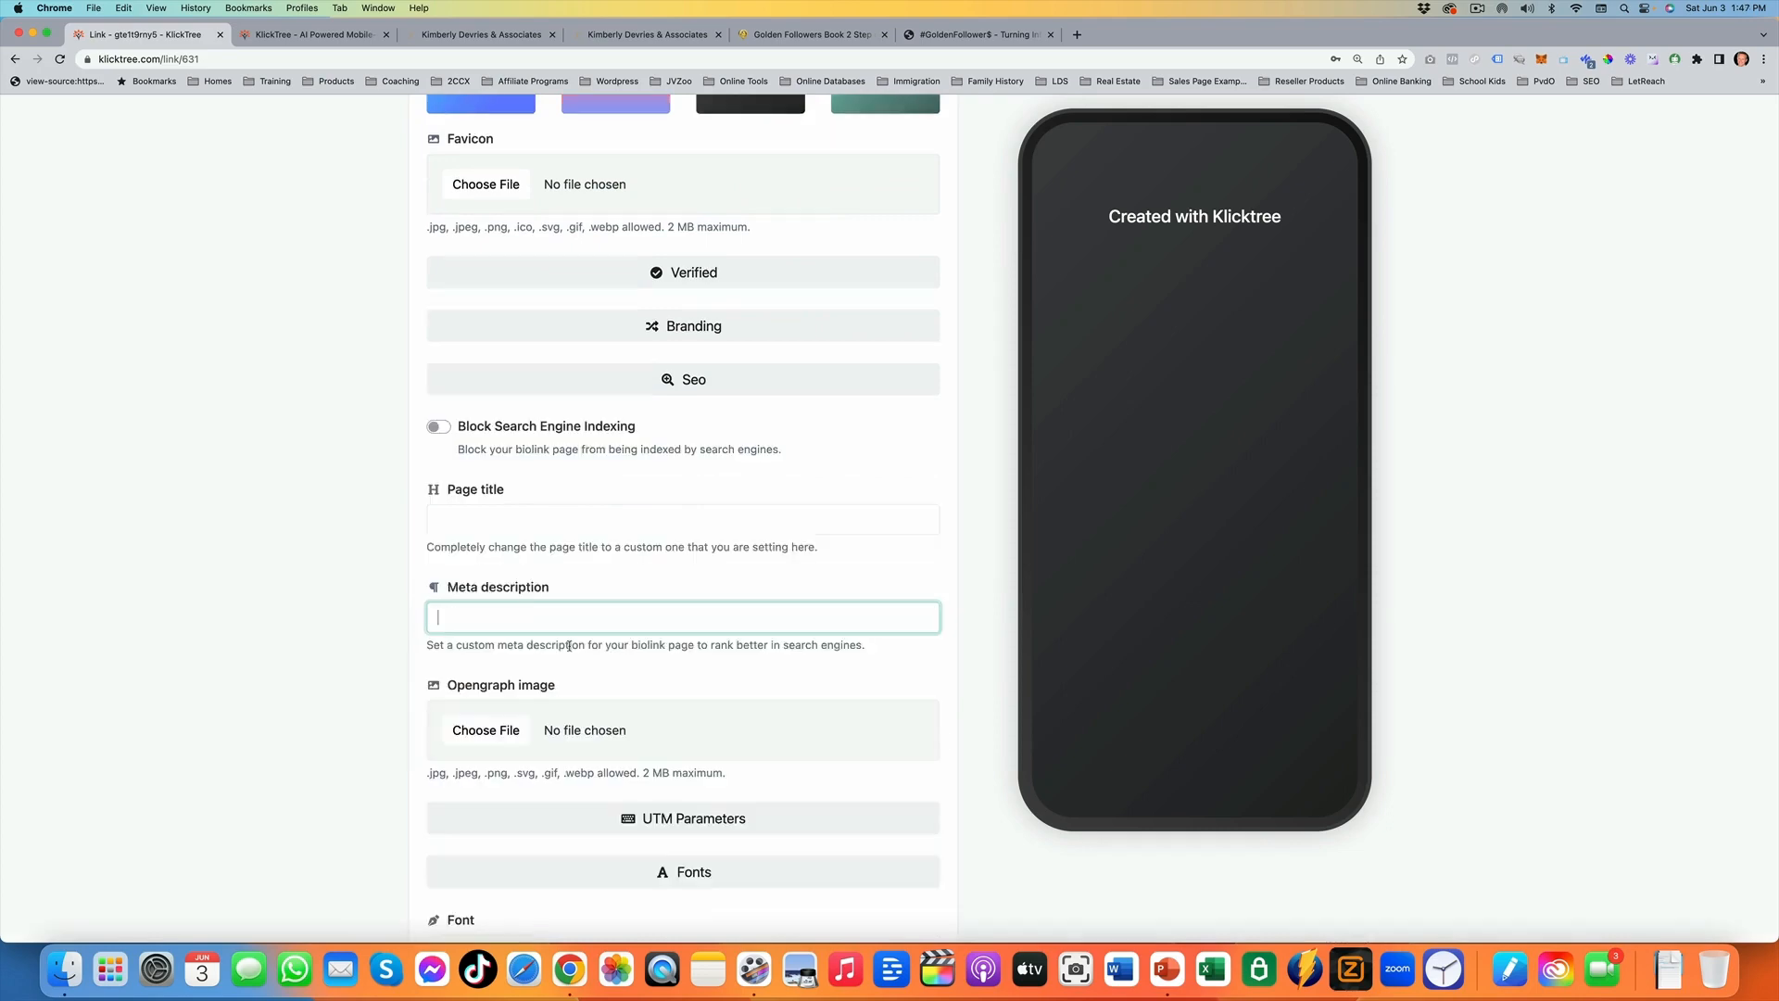
Review the page settings once more and save them
{"action": "scroll", "coordinate": [570, 648], "scroll_direction": "up", "scroll_amount": 2}
{"action": "scroll", "coordinate": [576, 651], "scroll_direction": "up", "scroll_amount": 3}
{"action": "scroll", "coordinate": [648, 695], "scroll_direction": "down", "scroll_amount": 10}
{"action": "left_click", "coordinate": [707, 731]}
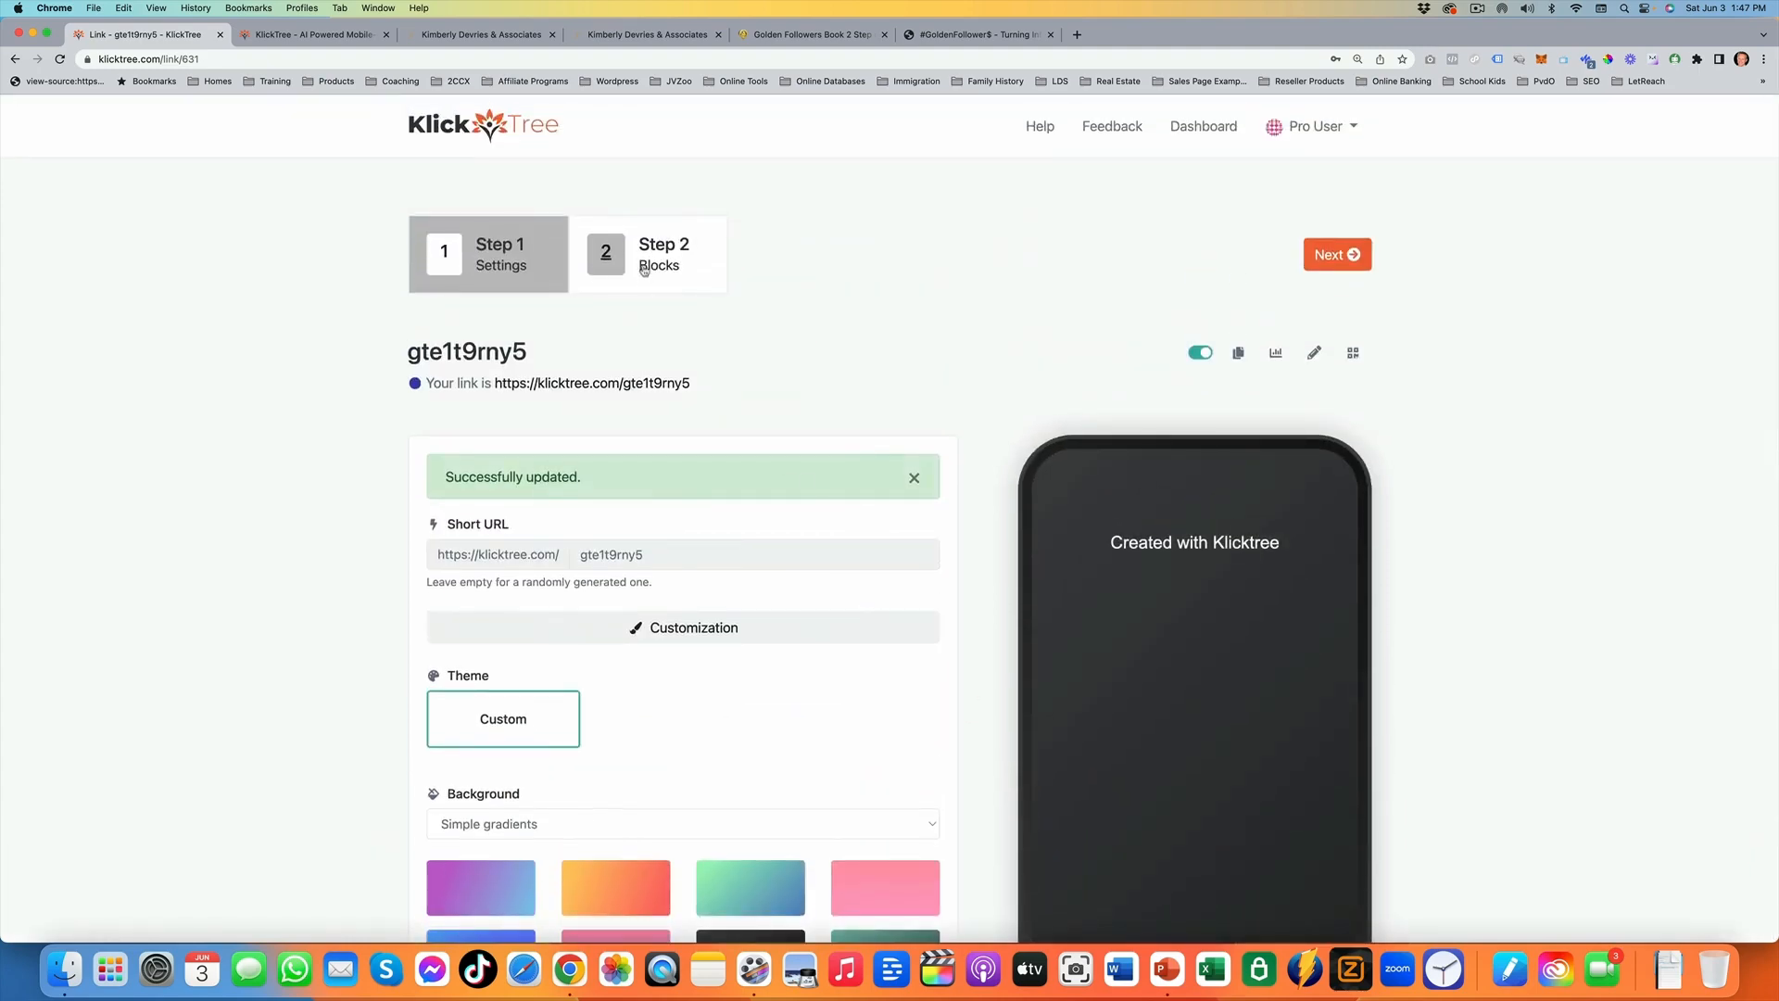
Start an avatar block in the page's blocks step and choose the couple's PNG photo as its image
{"action": "left_click", "coordinate": [644, 270]}
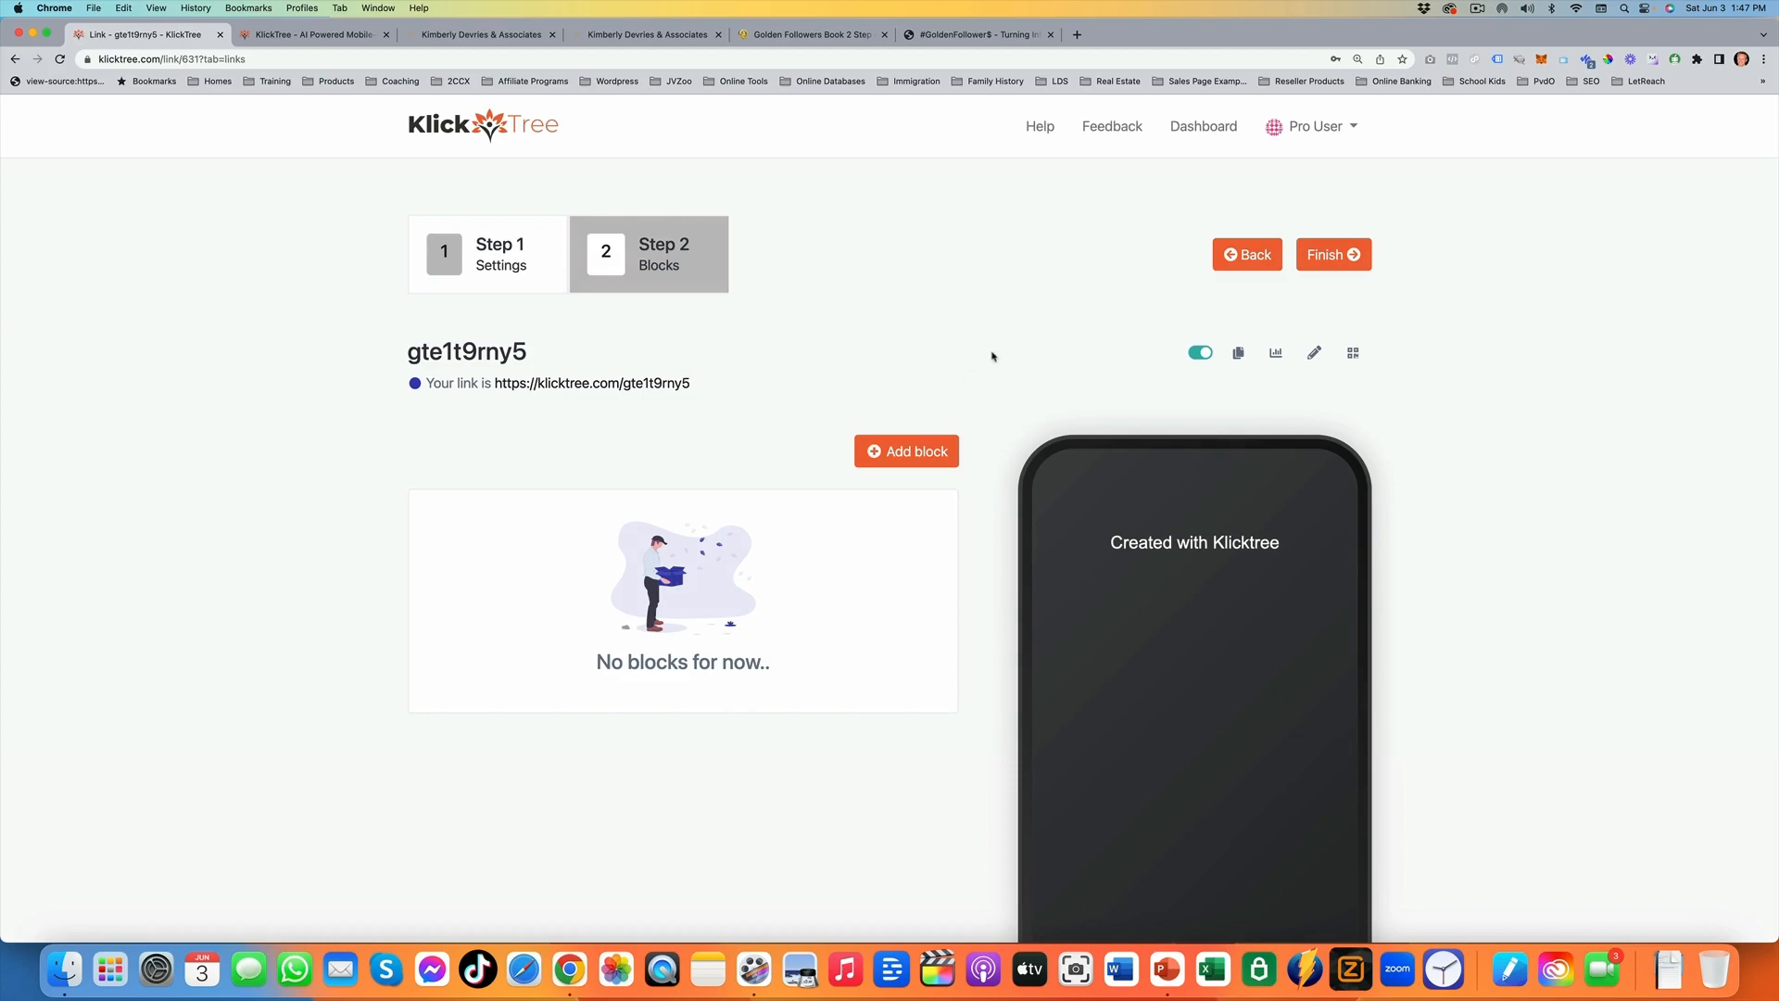
{"action": "left_click", "coordinate": [894, 451]}
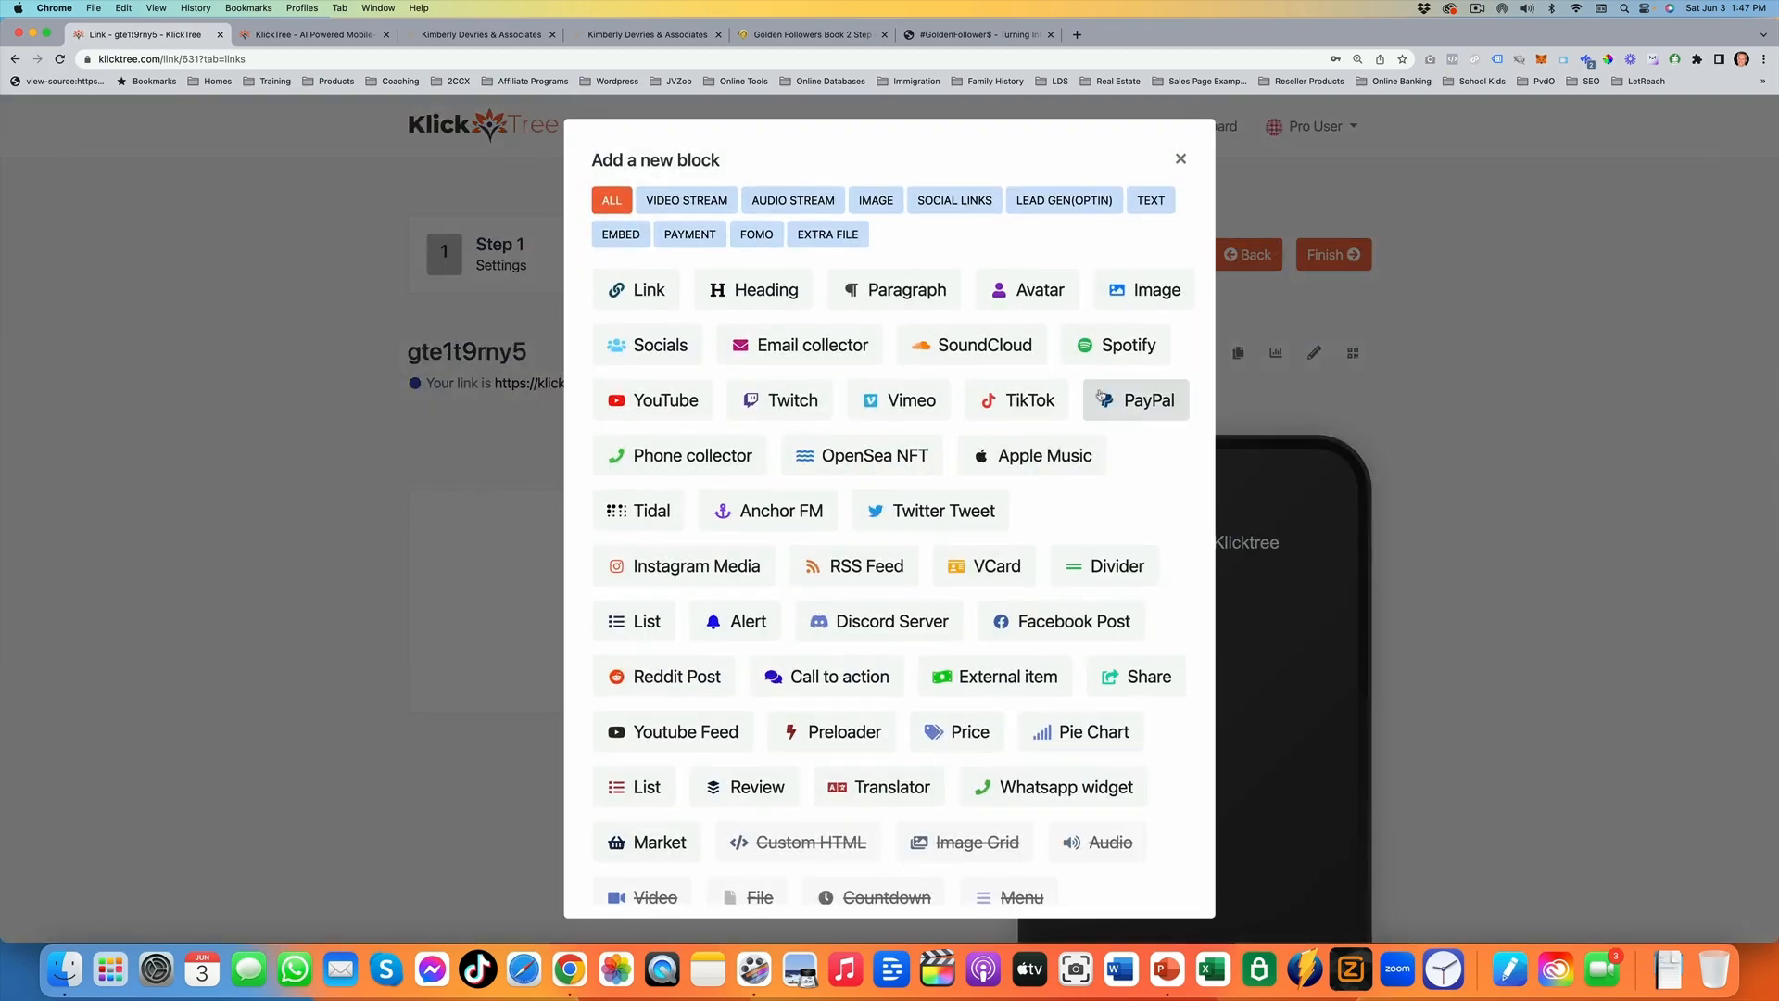
{"action": "left_click", "coordinate": [1028, 290]}
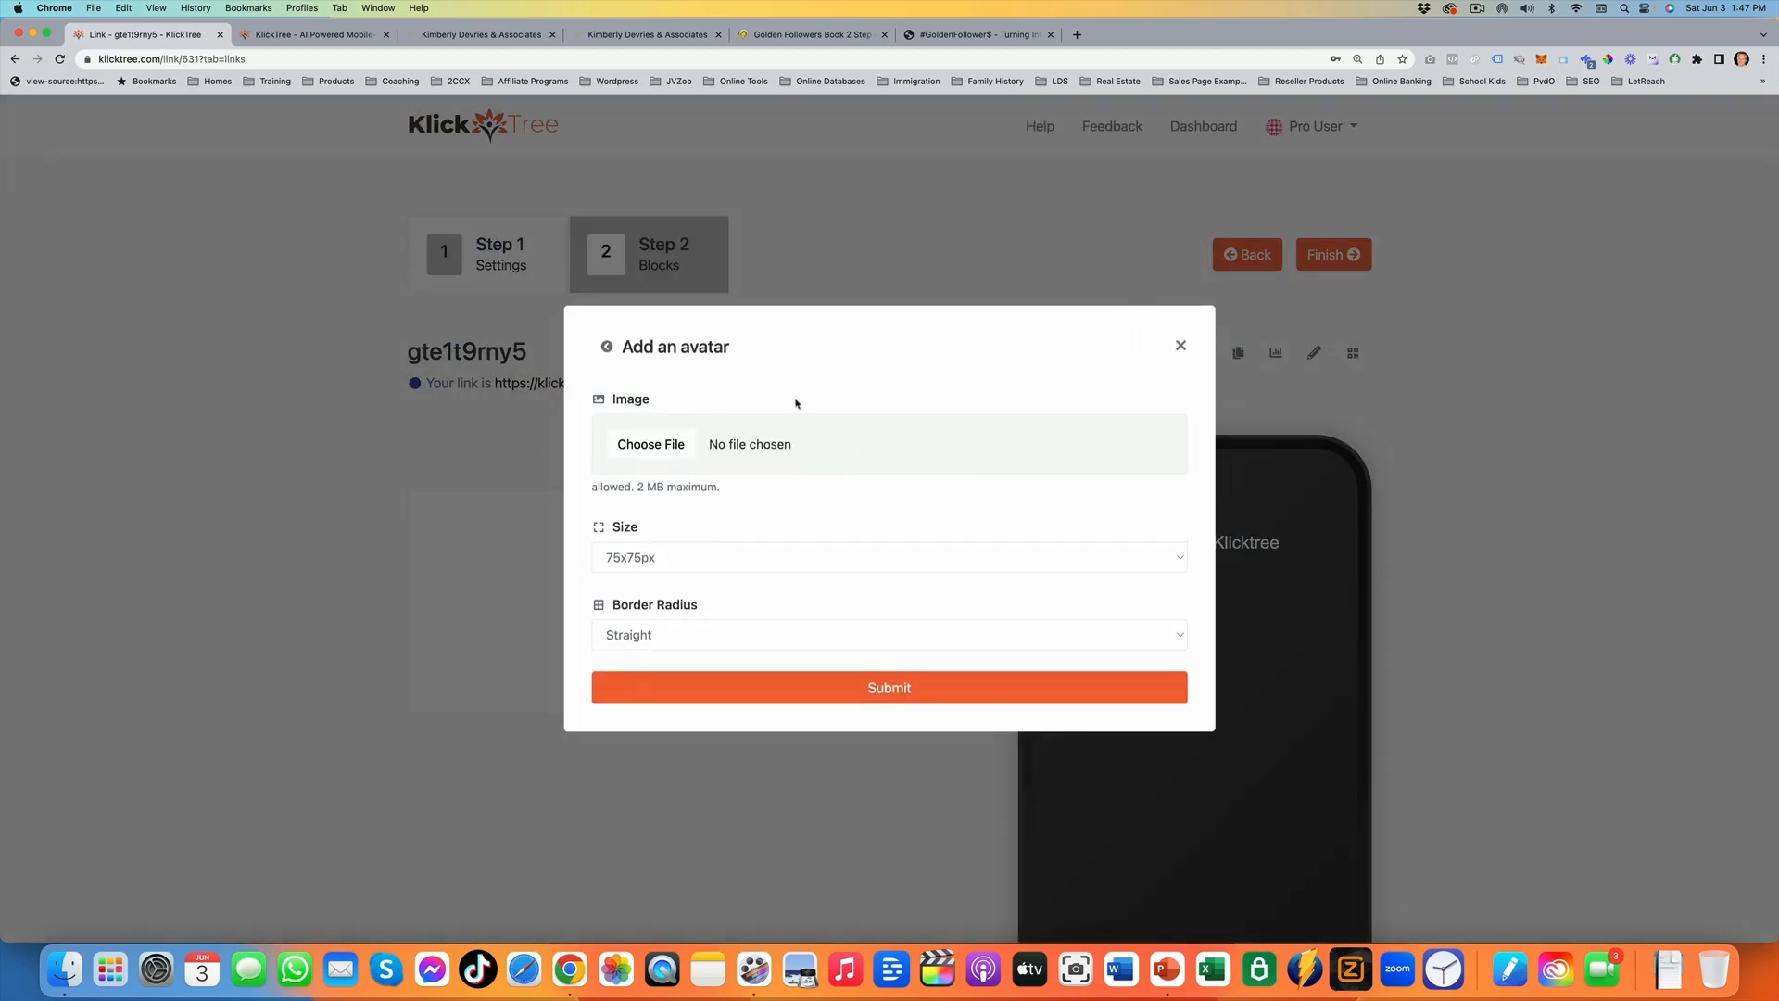
{"action": "left_click", "coordinate": [870, 443]}
{"action": "double_click", "coordinate": [1129, 498]}
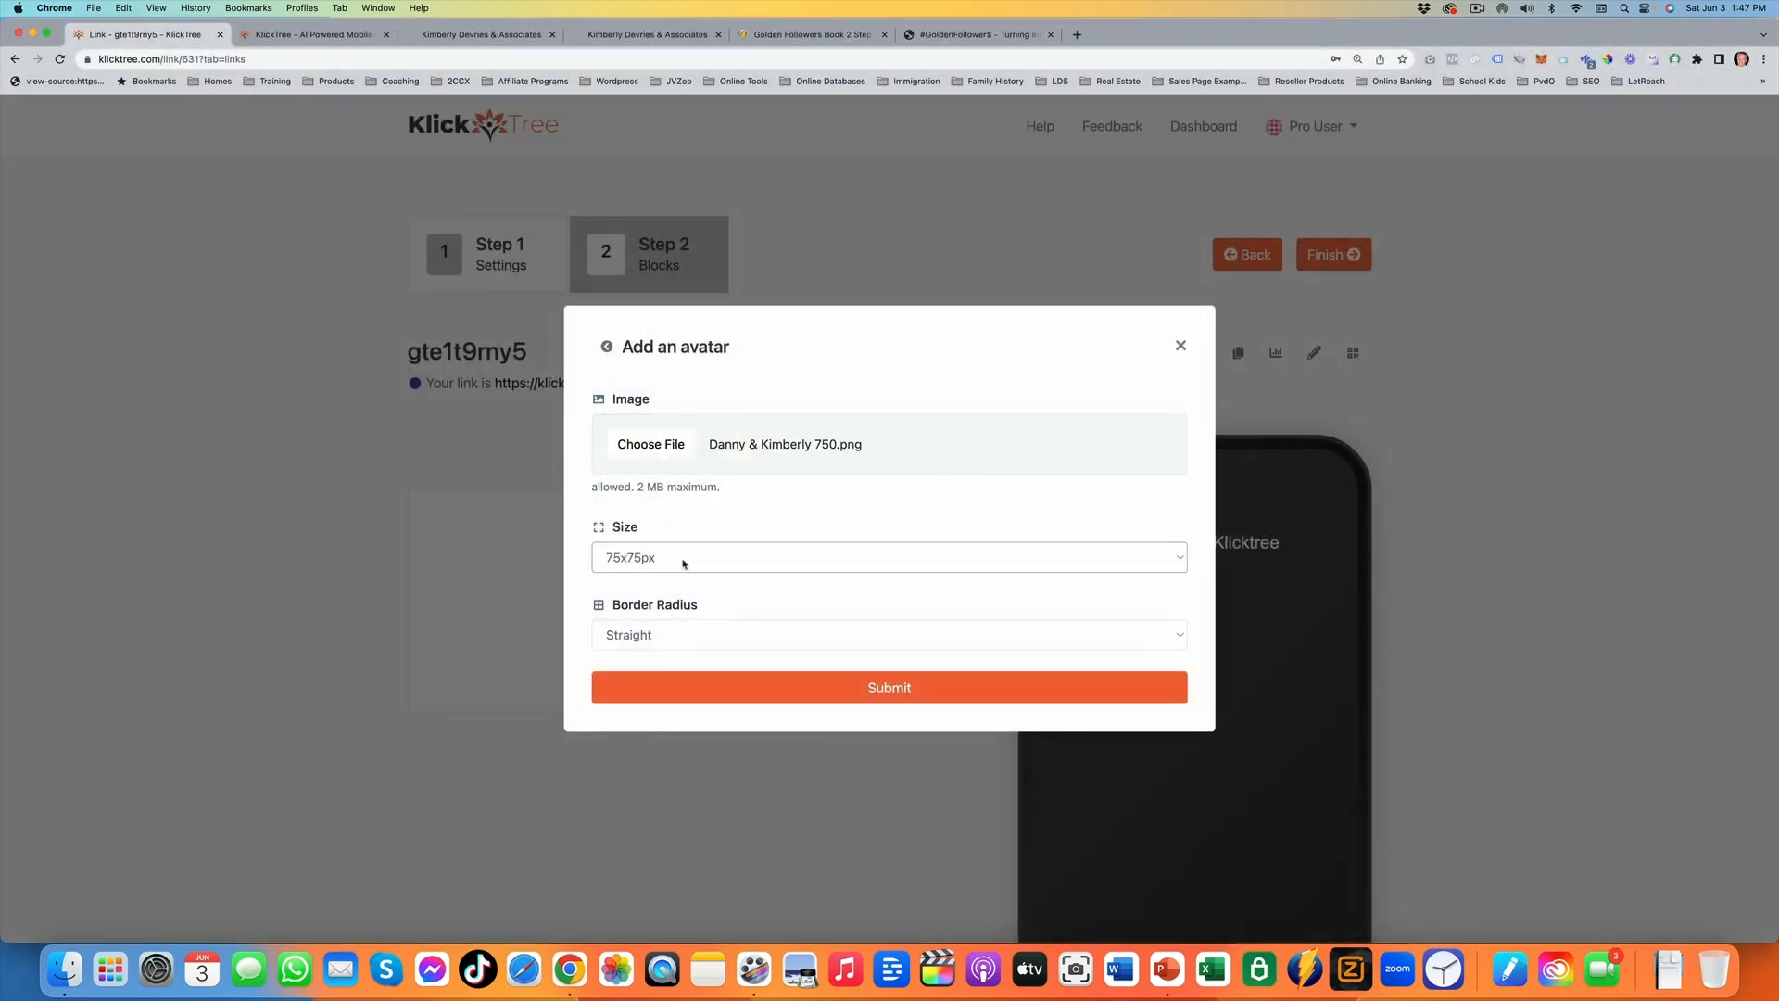
Set the avatar's size to 100x100px with a round border radius and add it to the page
{"action": "left_click", "coordinate": [664, 561]}
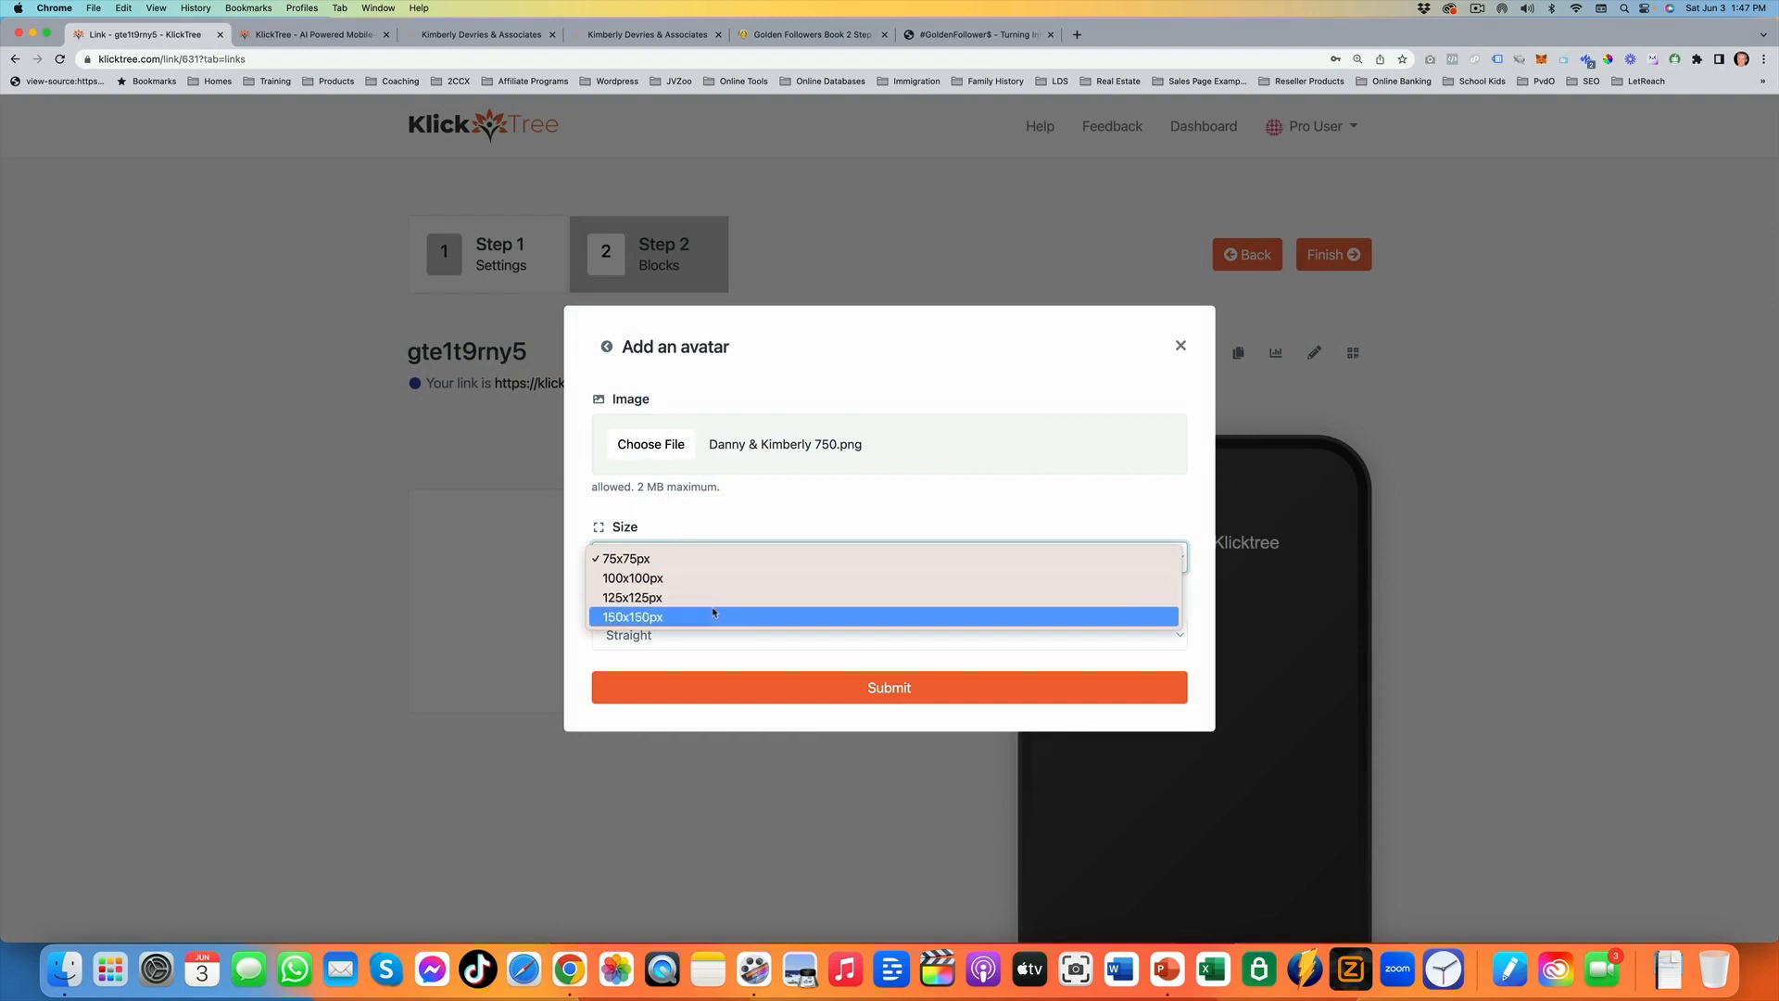
{"action": "left_click", "coordinate": [705, 580]}
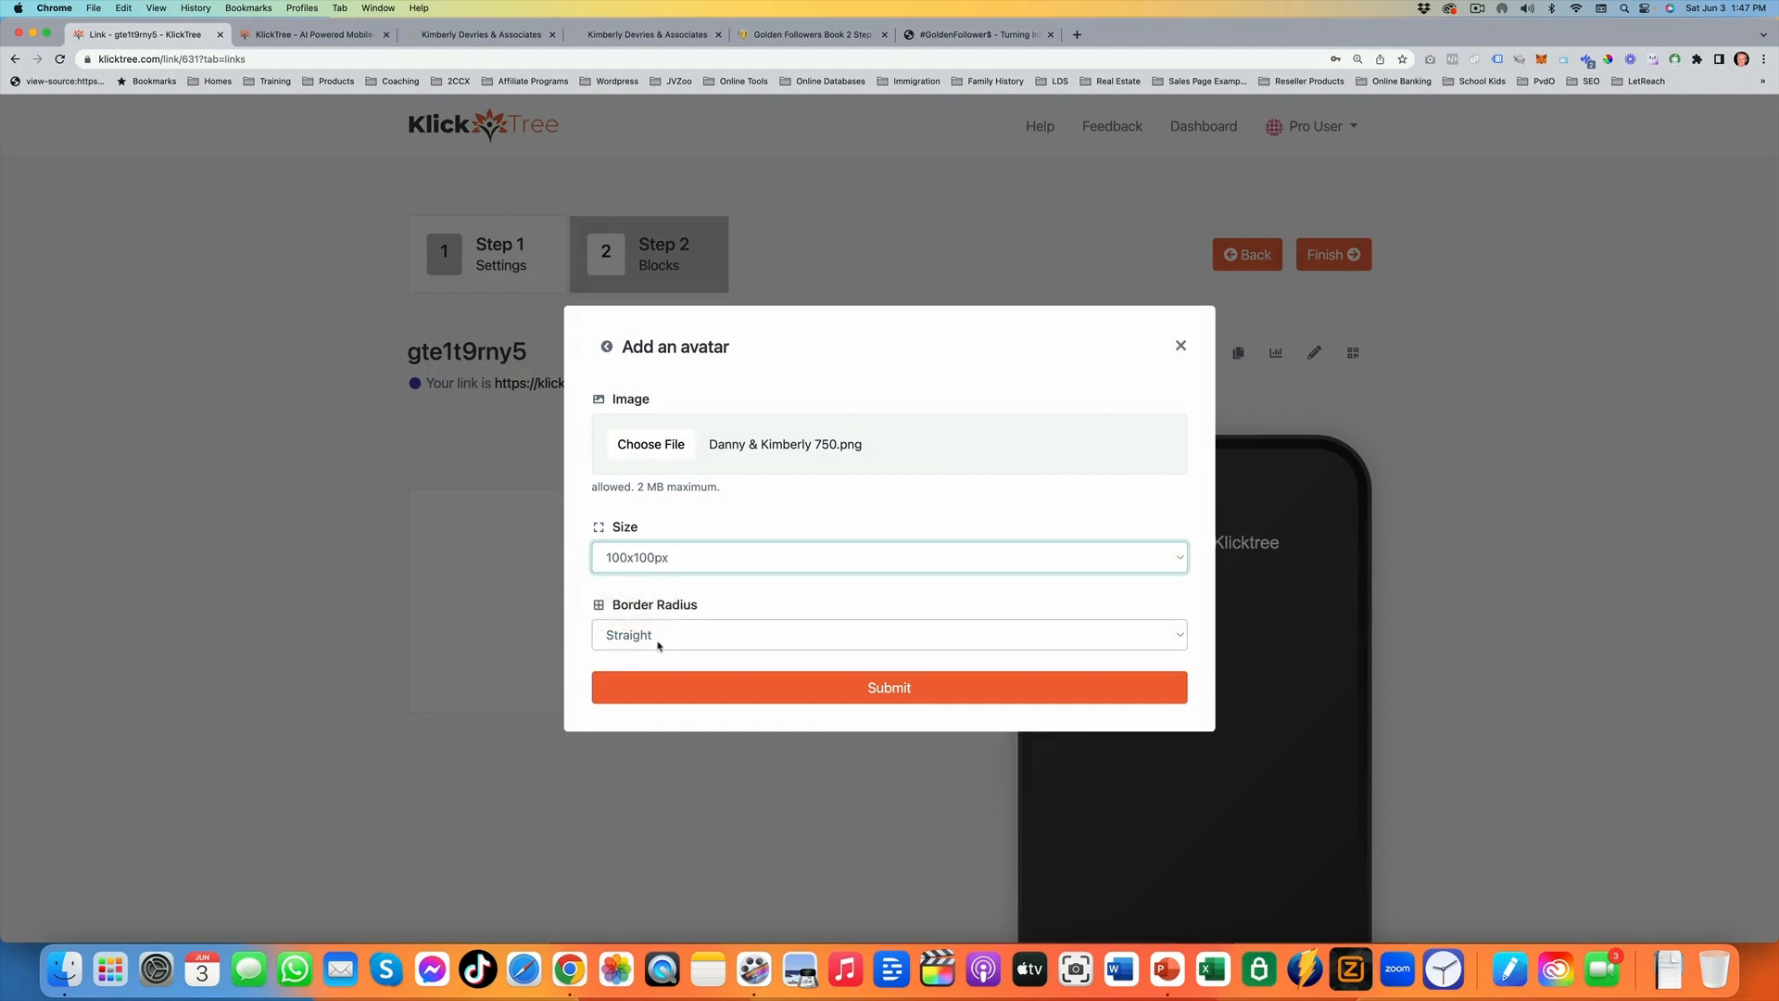
{"action": "left_click", "coordinate": [695, 637]}
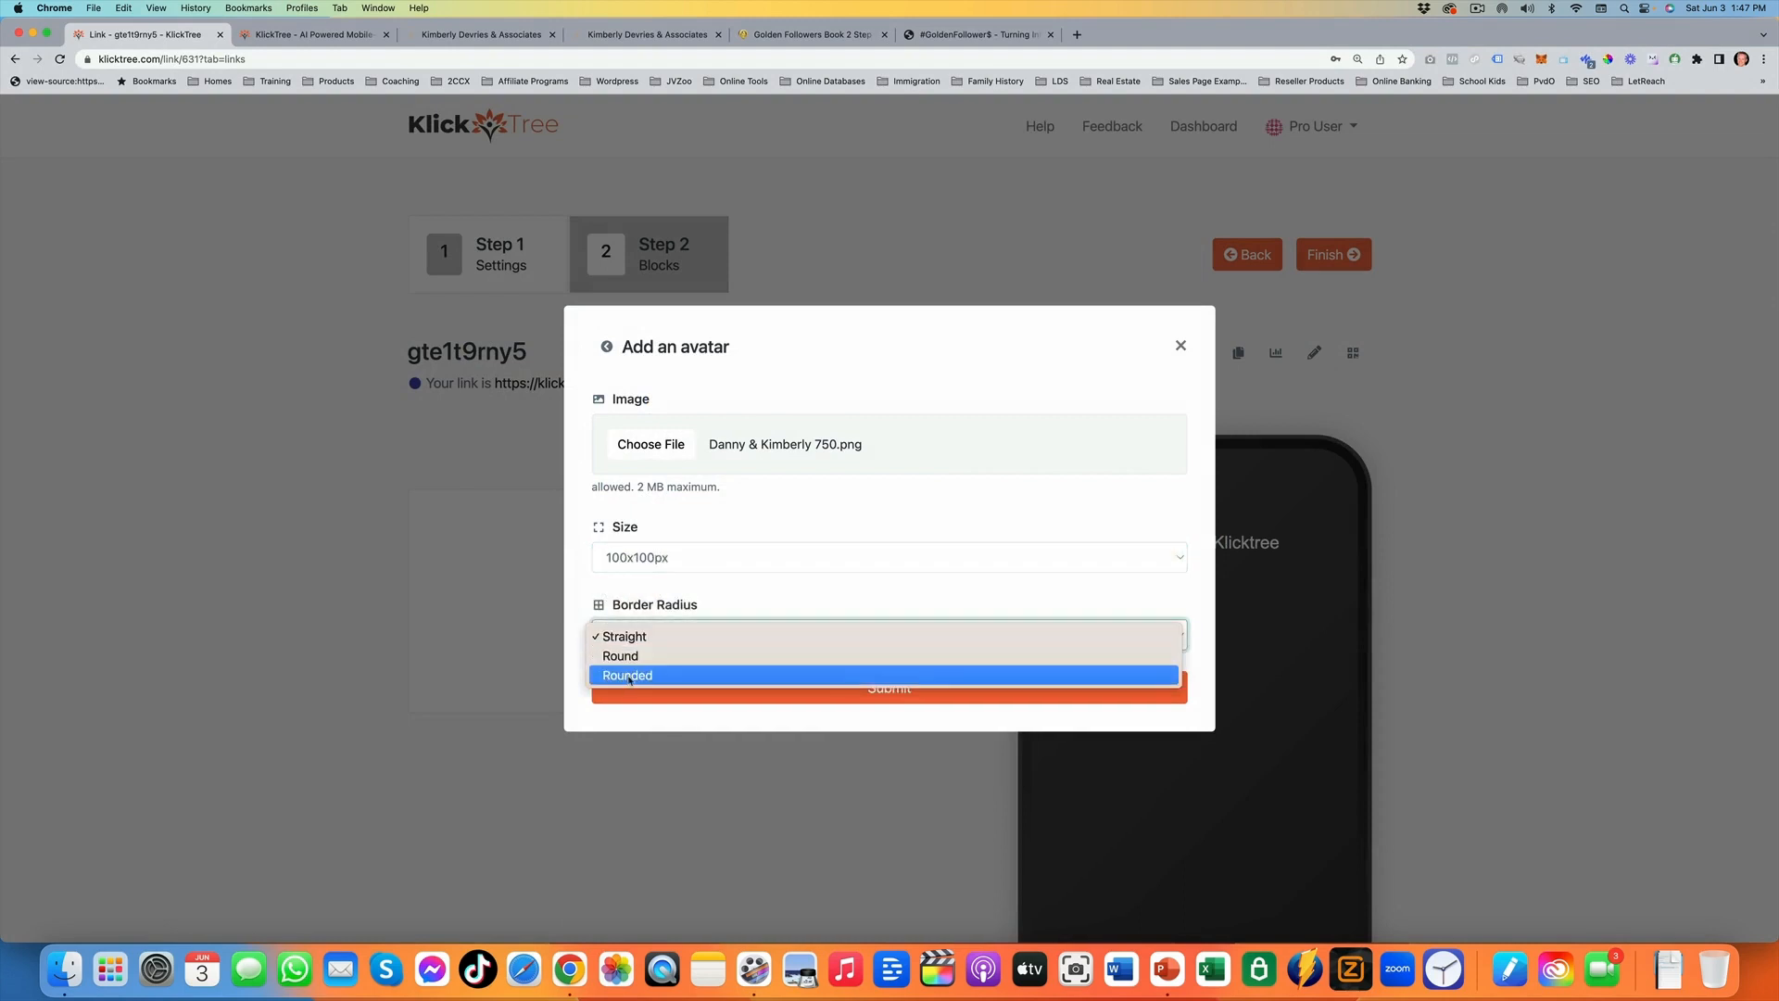
{"action": "left_click", "coordinate": [713, 637]}
{"action": "left_click", "coordinate": [897, 679]}
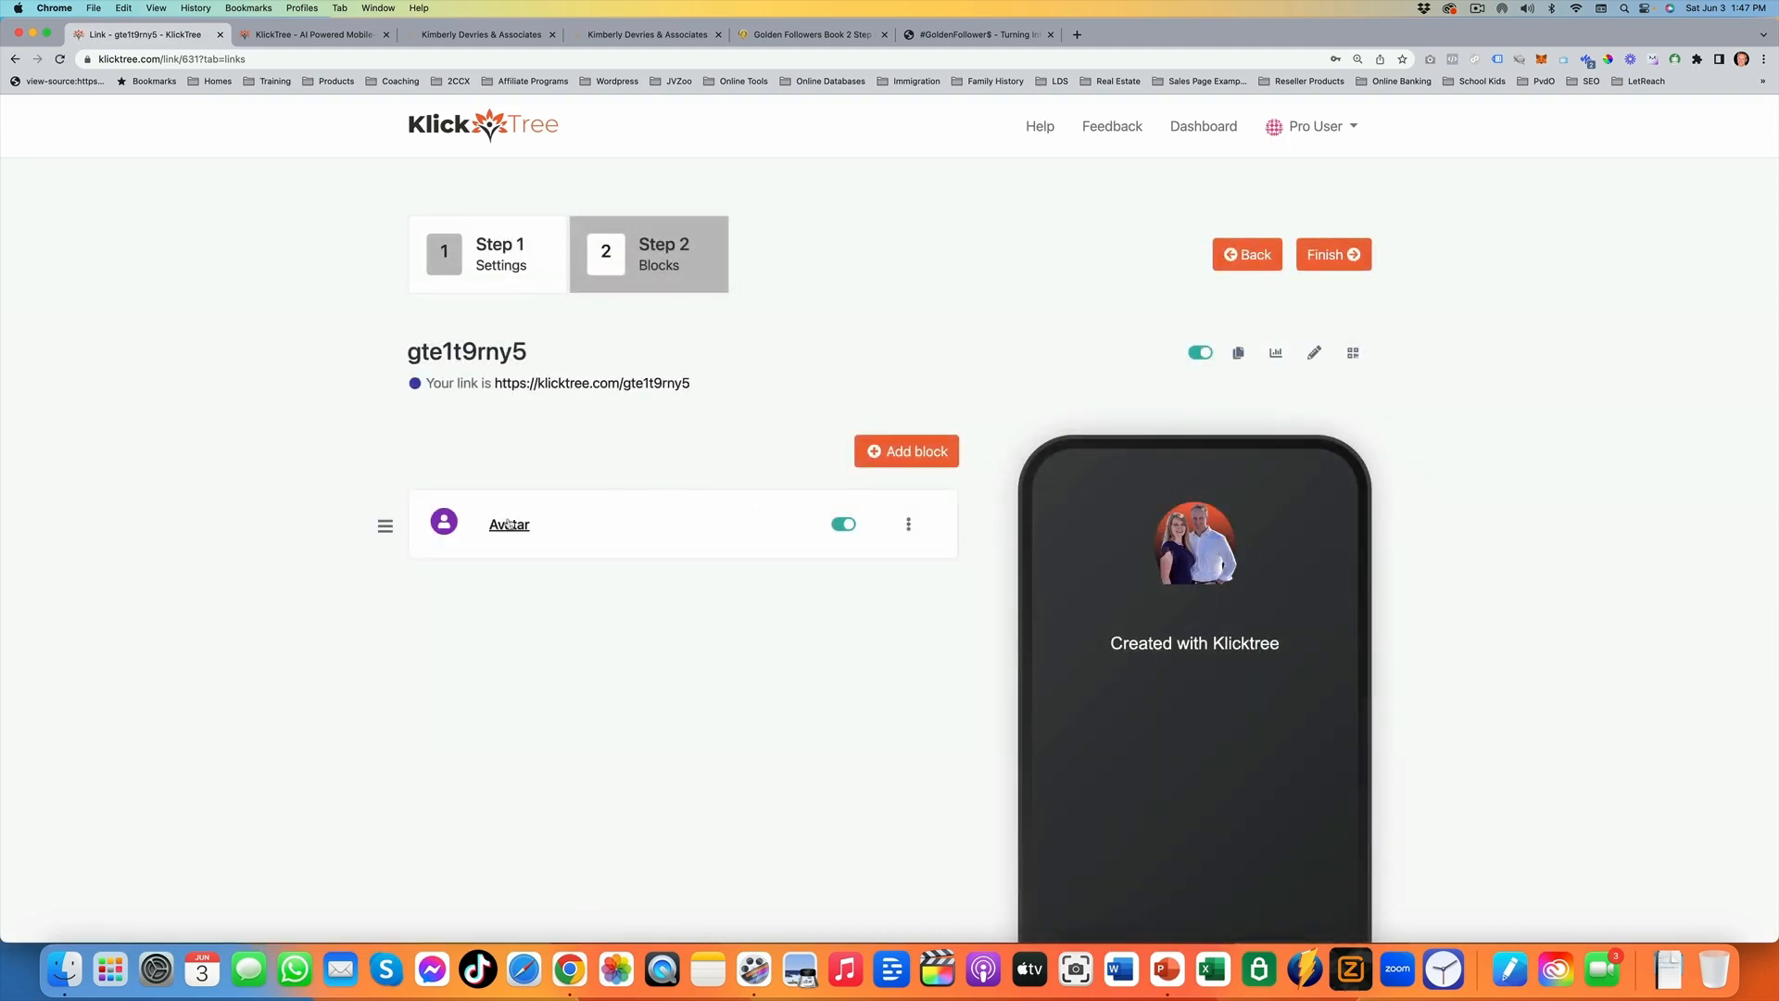
Add an H1 heading block with the text "Welcome To My World!" to the page
{"action": "left_click", "coordinate": [901, 455]}
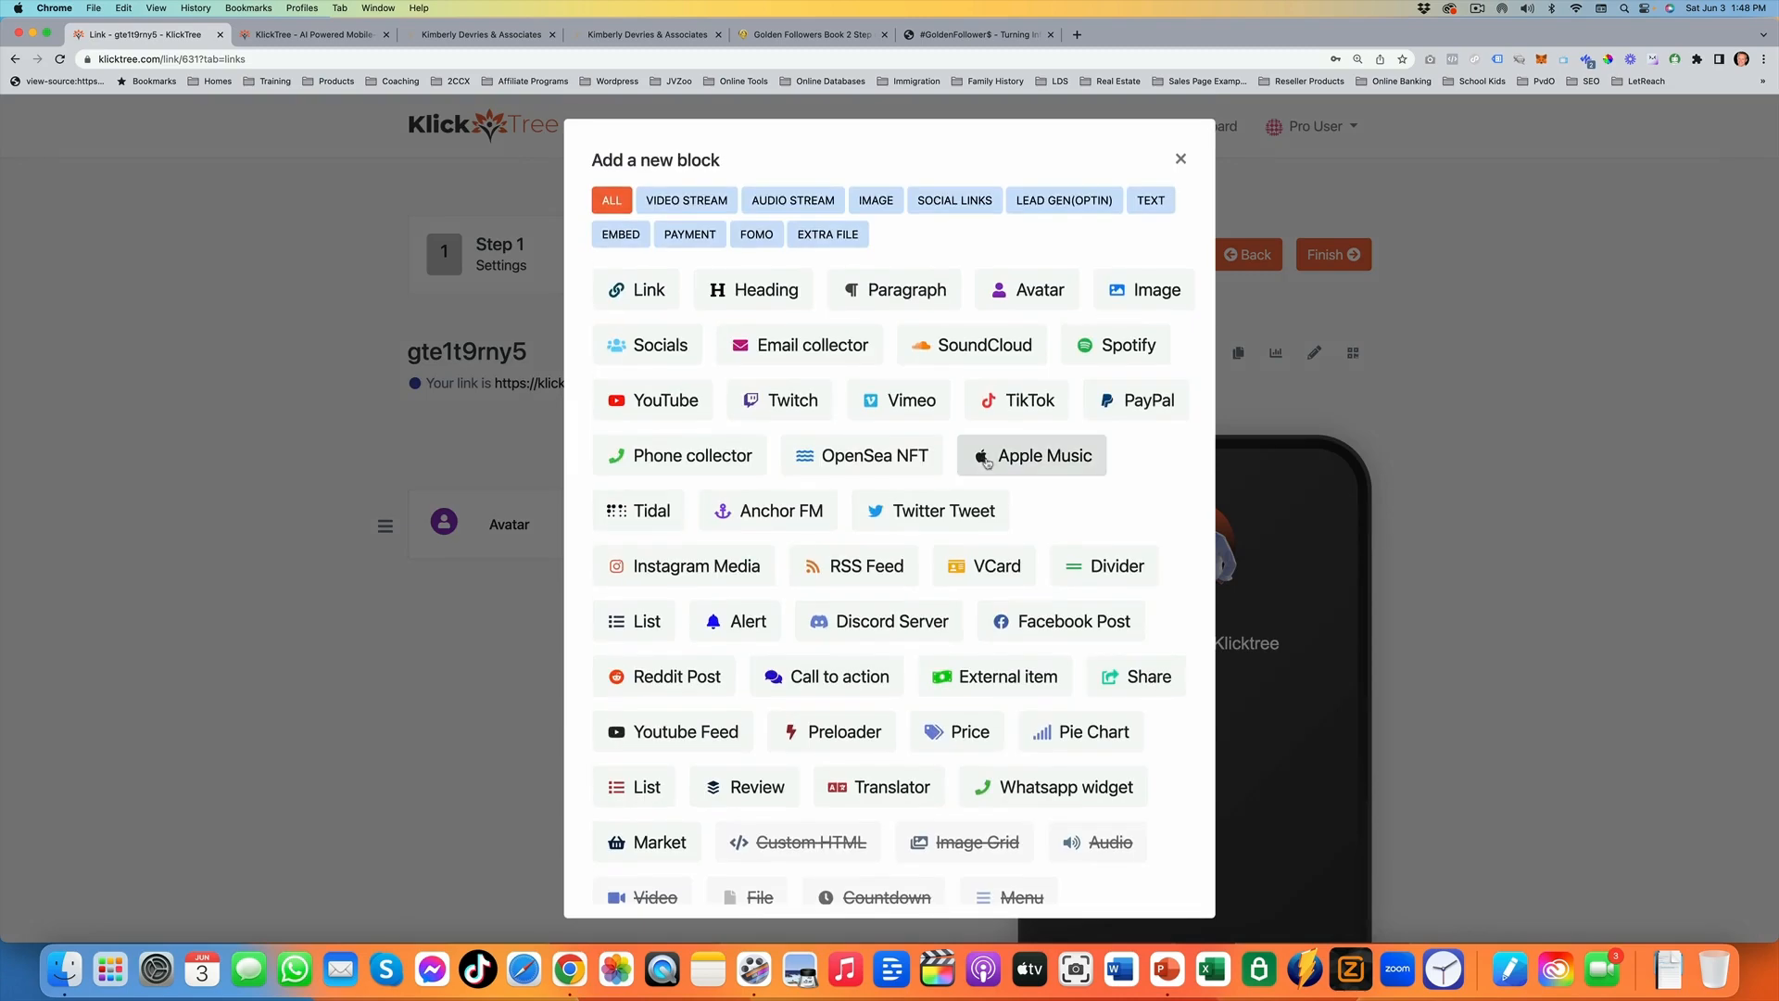
{"action": "left_click", "coordinate": [752, 298]}
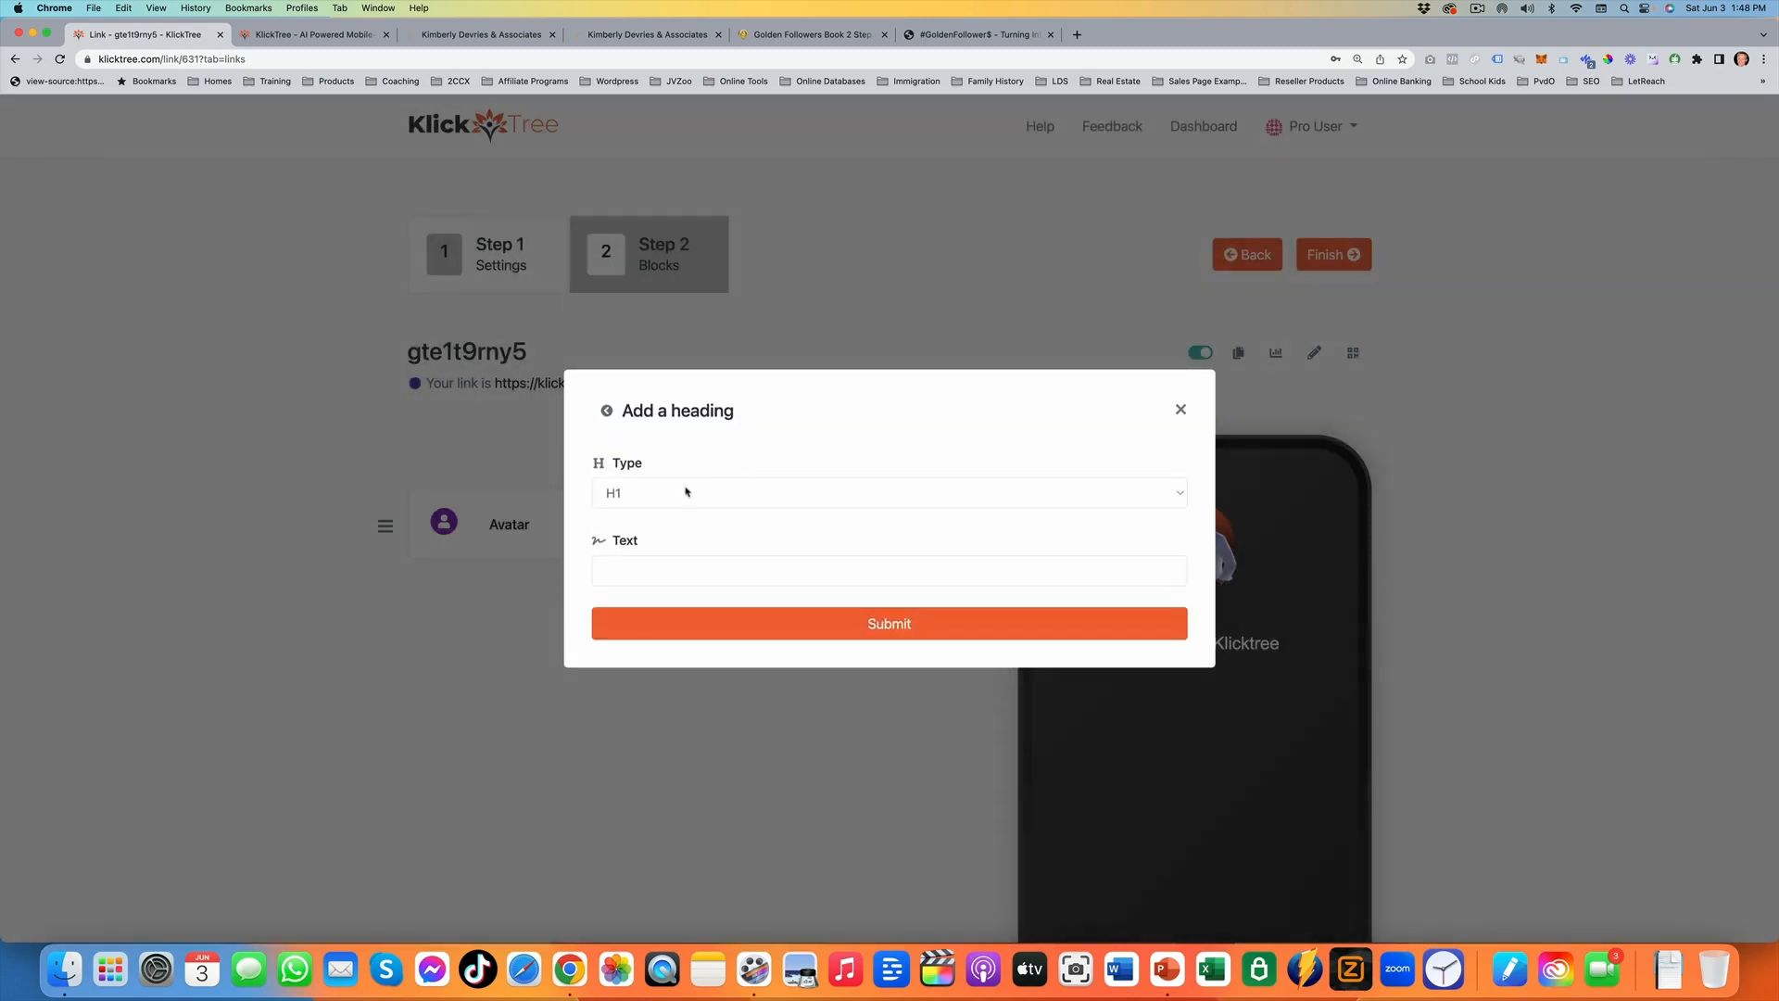
{"action": "left_click", "coordinate": [687, 573]}
{"action": "type", "text": "Wel"}
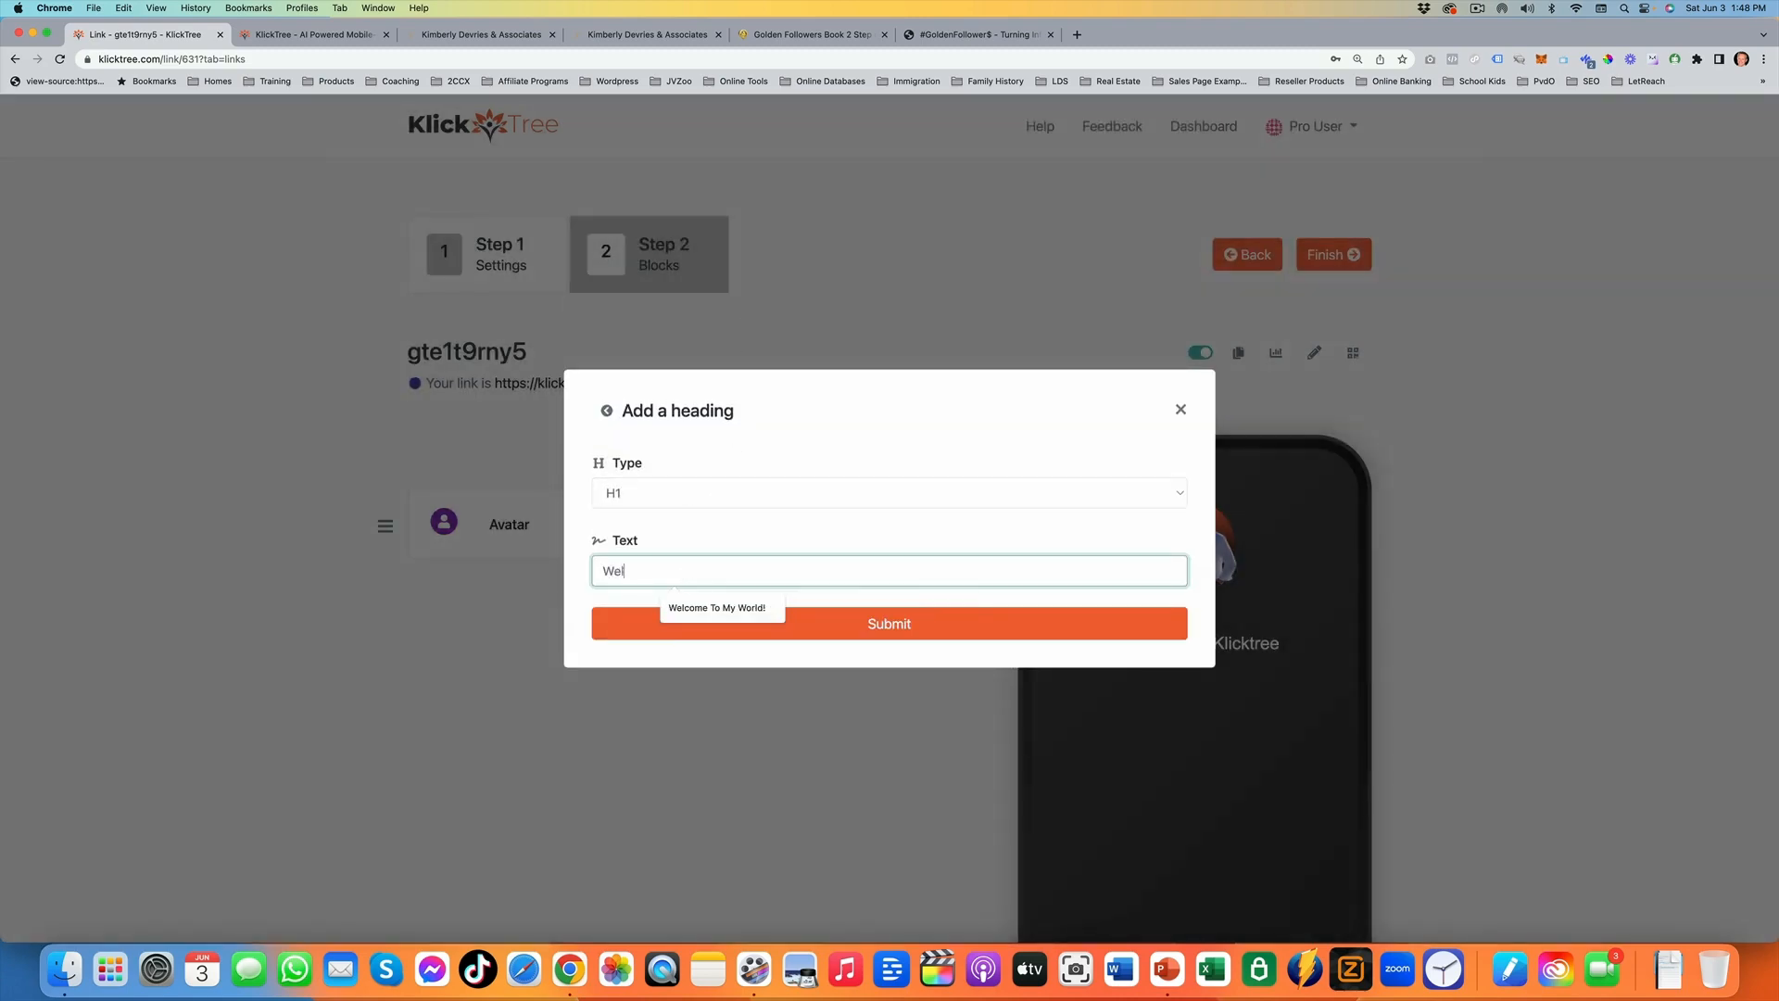
{"action": "left_click", "coordinate": [717, 607]}
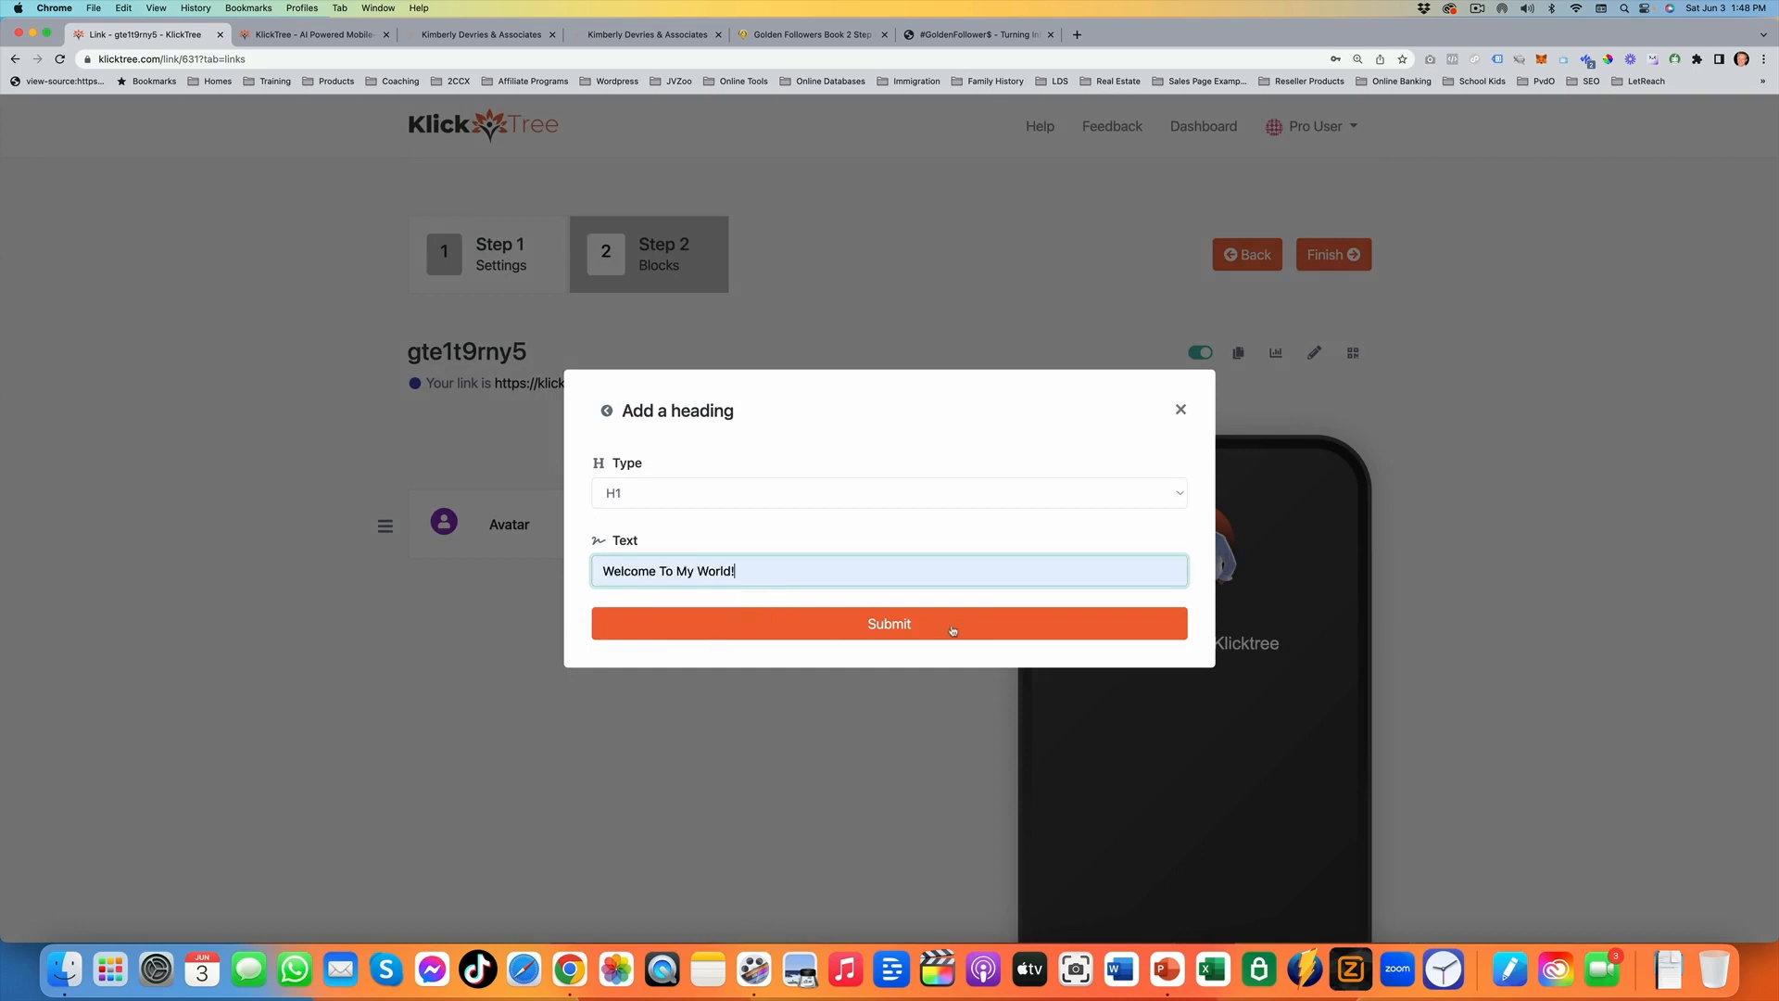
{"action": "left_click", "coordinate": [949, 629]}
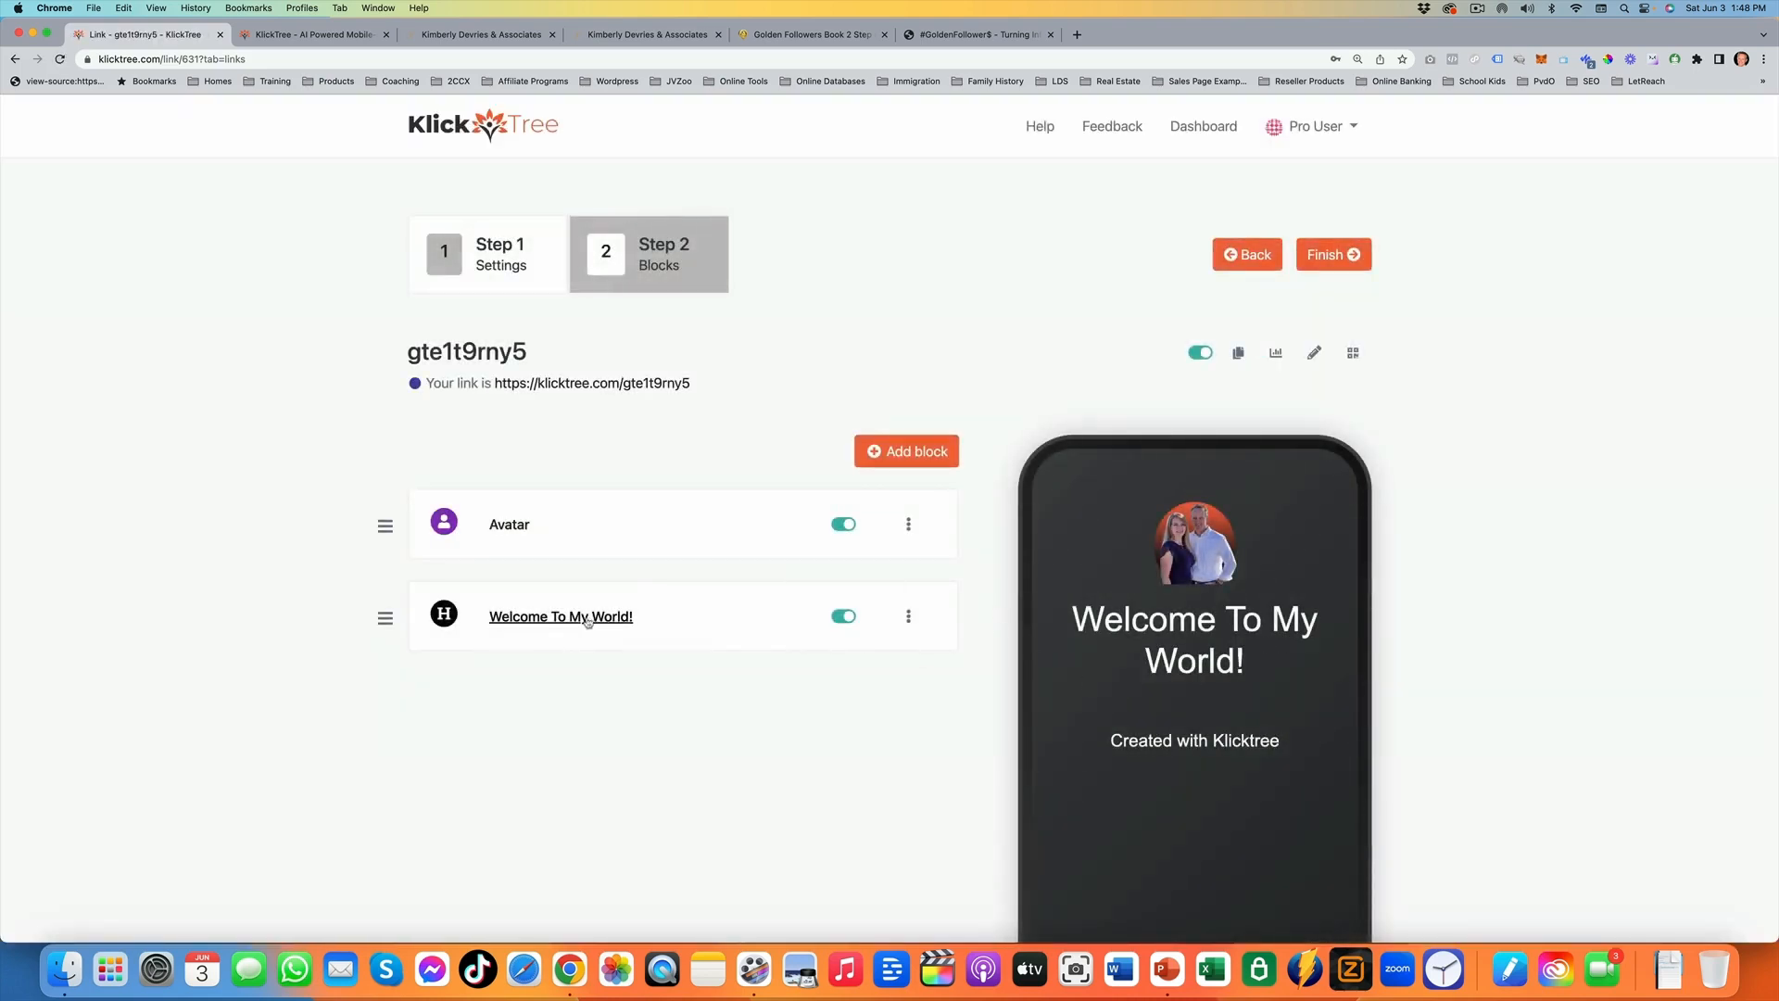
Change the "Welcome To My World!" heading's type to H3, save the update and collapse the block
{"action": "left_click", "coordinate": [555, 618]}
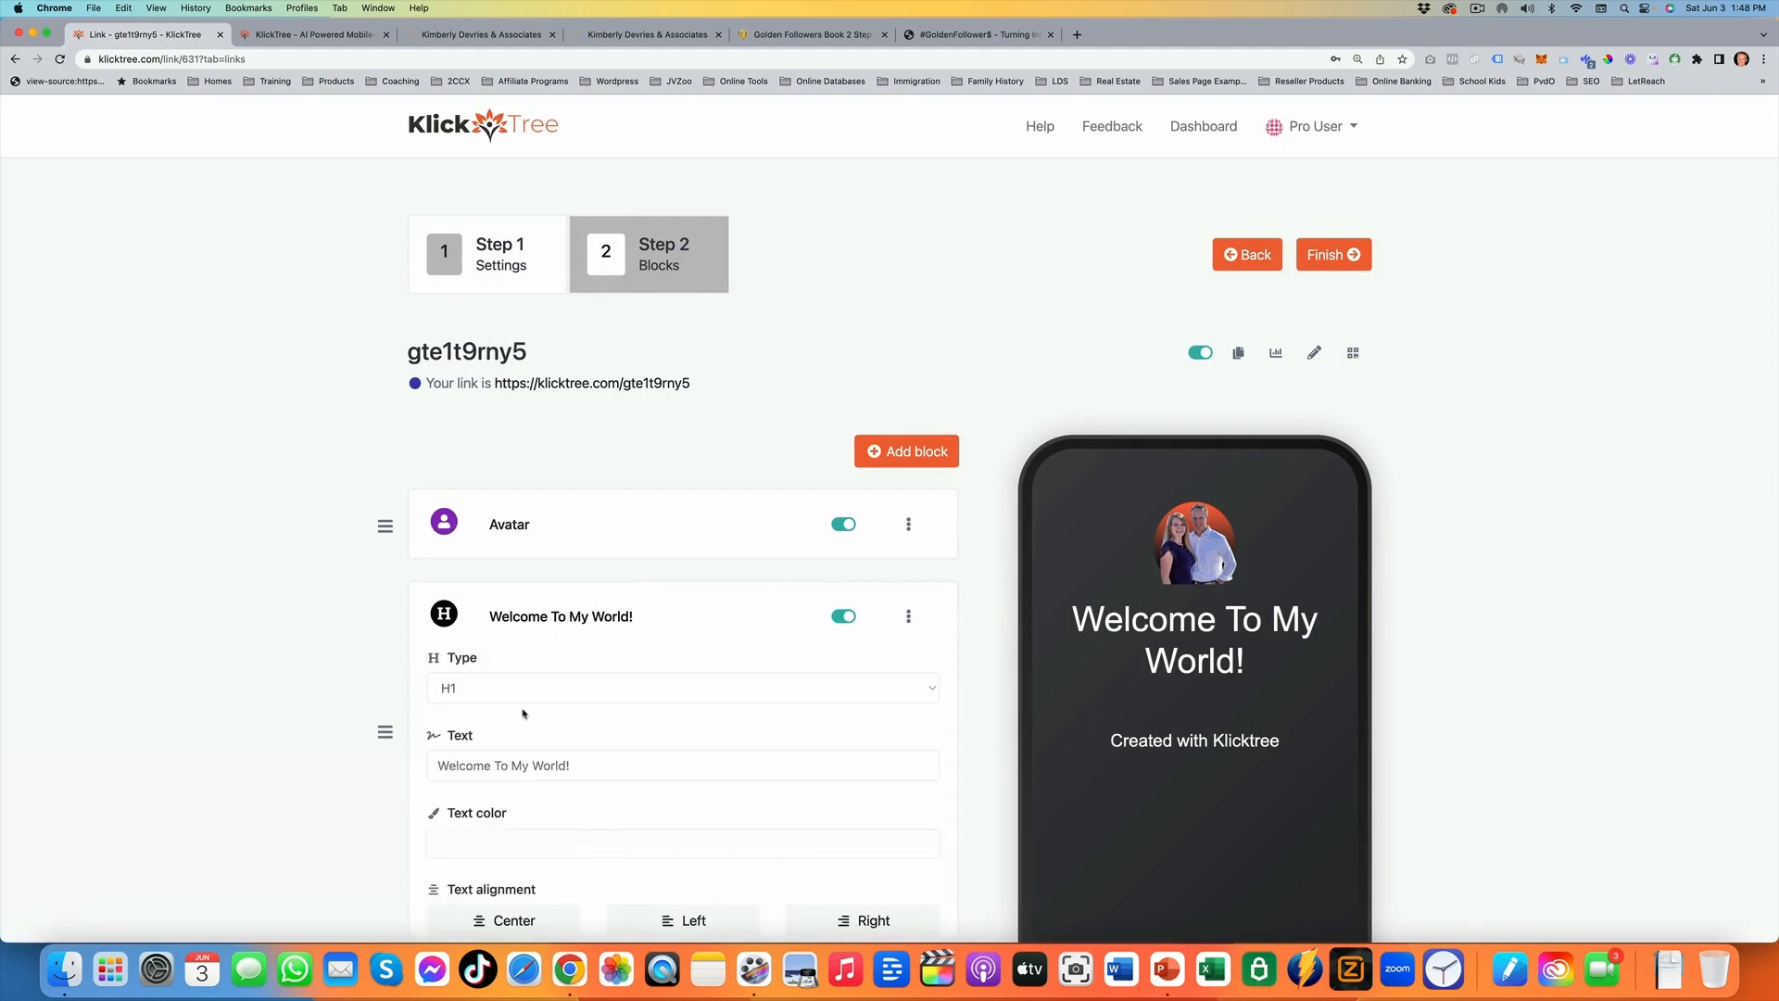
{"action": "scroll", "coordinate": [504, 620], "scroll_direction": "down", "scroll_amount": 2}
{"action": "left_click", "coordinate": [511, 595]}
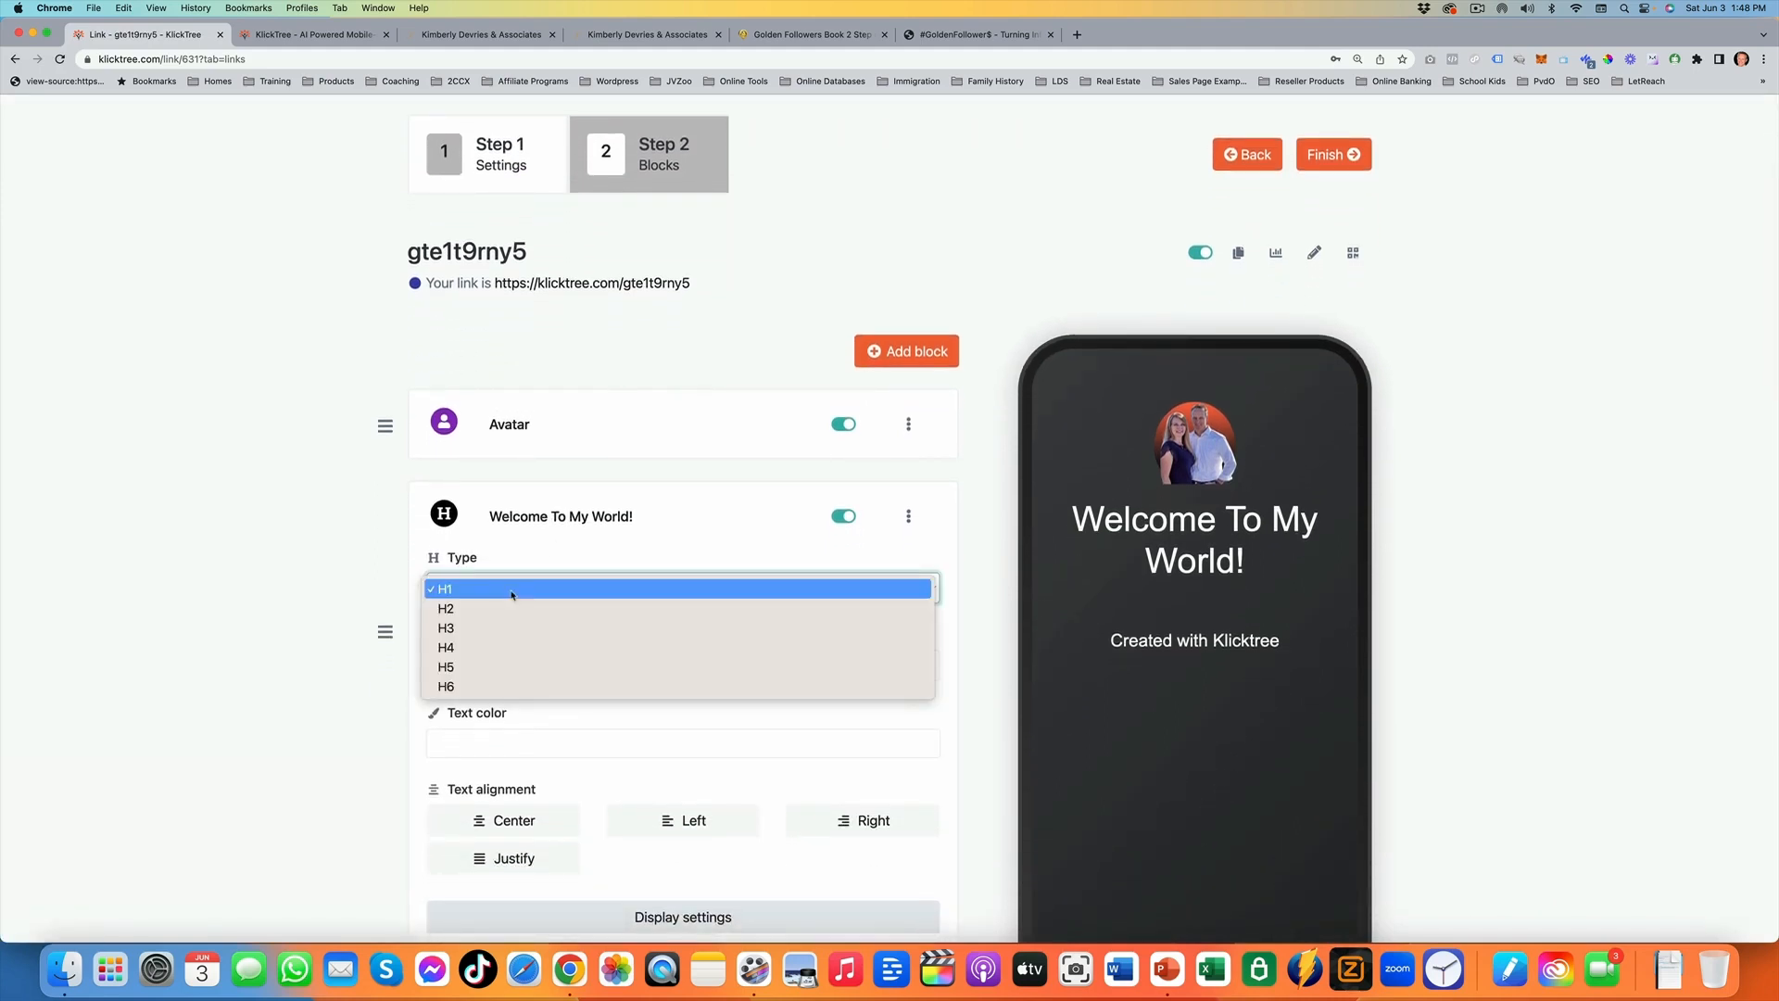
{"action": "left_click", "coordinate": [519, 628]}
{"action": "scroll", "coordinate": [699, 588], "scroll_direction": "down", "scroll_amount": 2}
{"action": "scroll", "coordinate": [668, 583], "scroll_direction": "down", "scroll_amount": 1}
{"action": "left_click", "coordinate": [696, 690]}
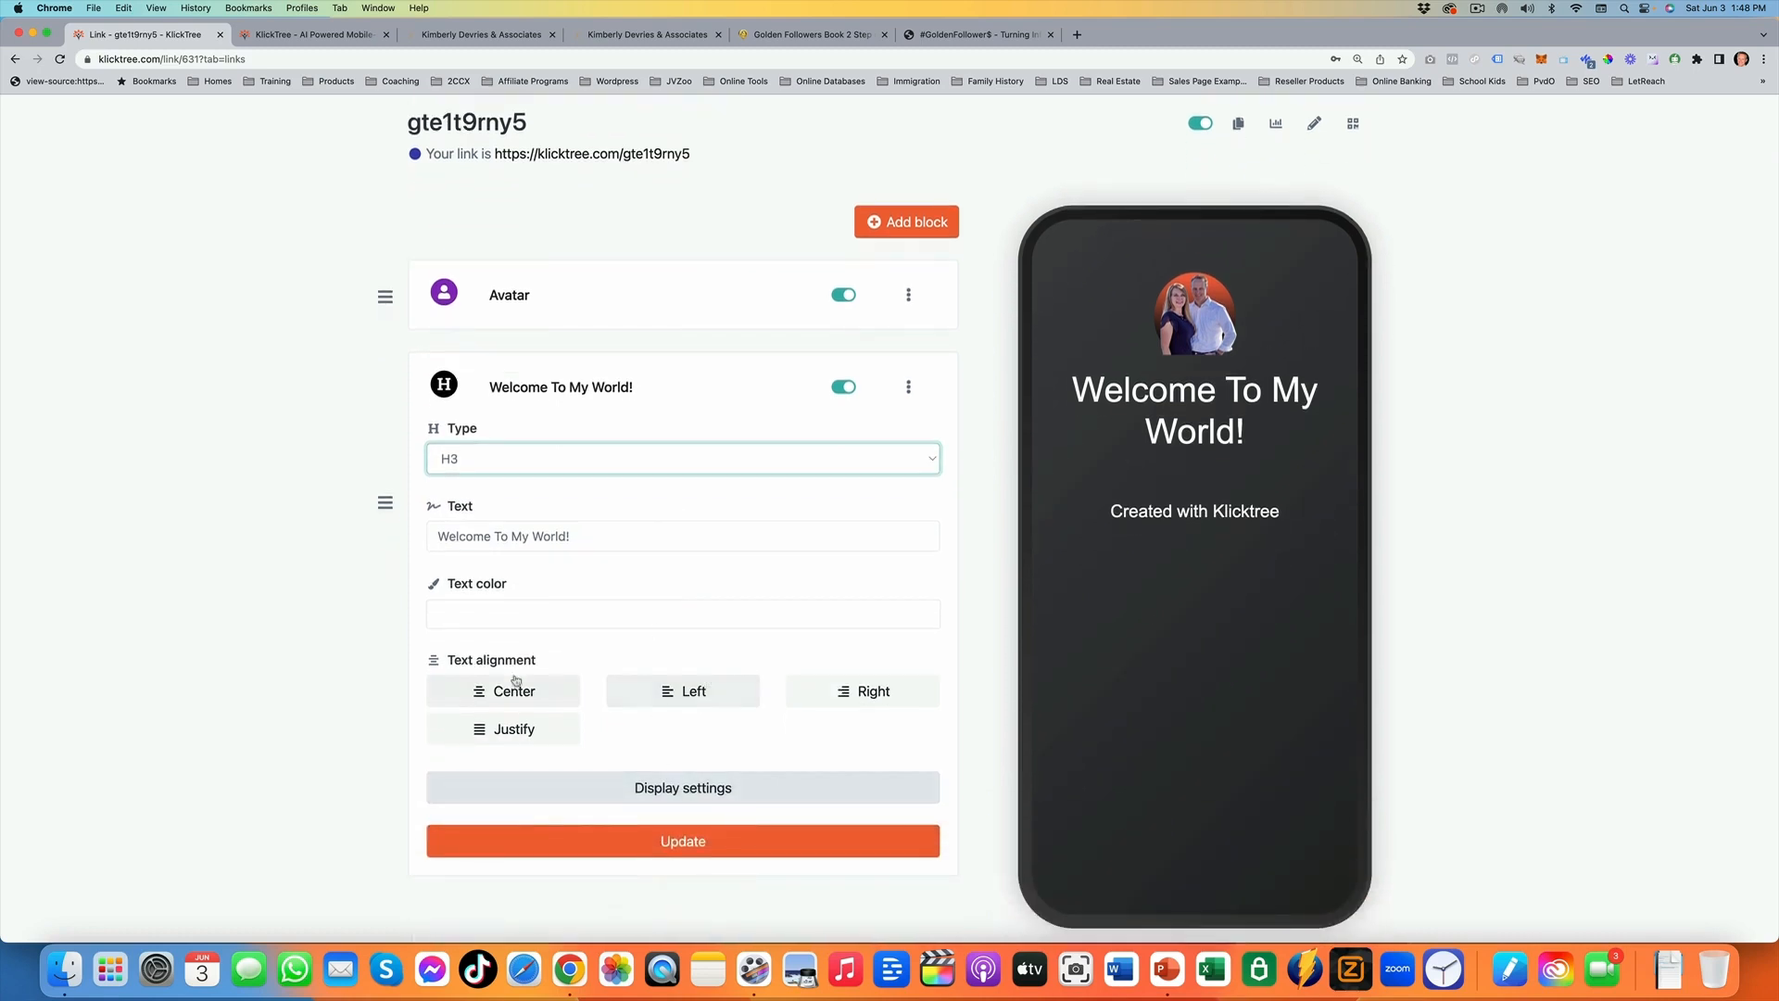
{"action": "left_click", "coordinate": [676, 839]}
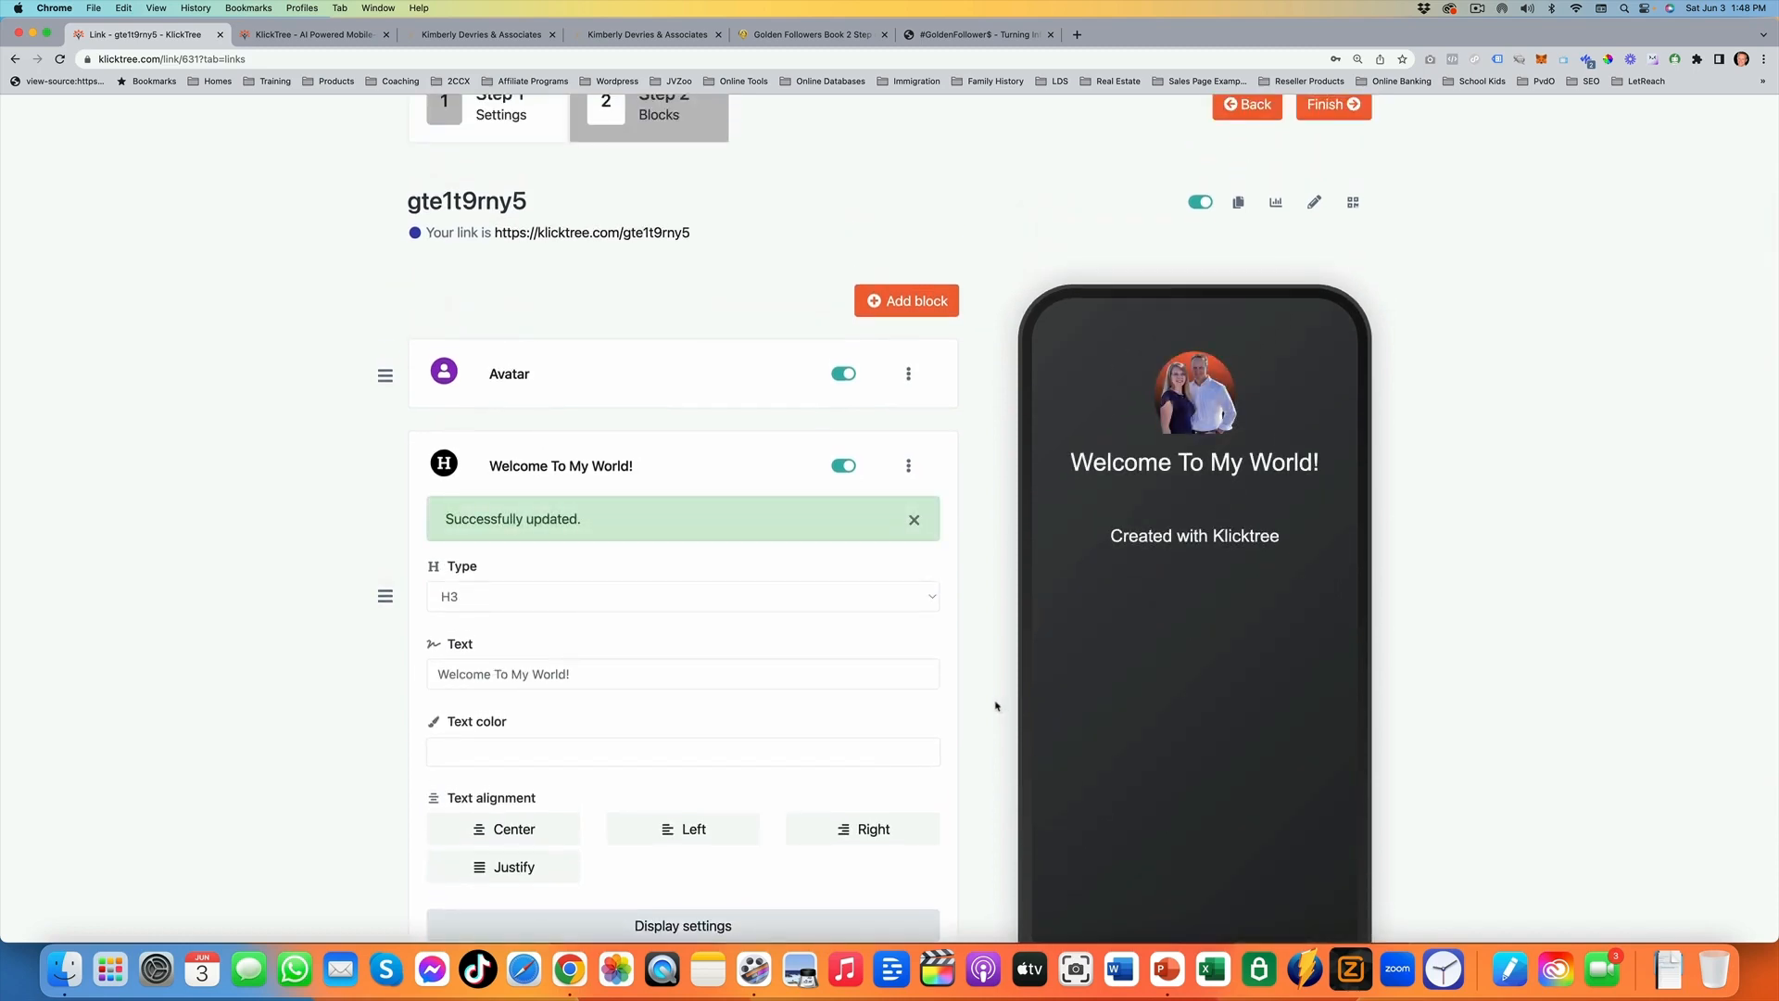
{"action": "left_click", "coordinate": [563, 468]}
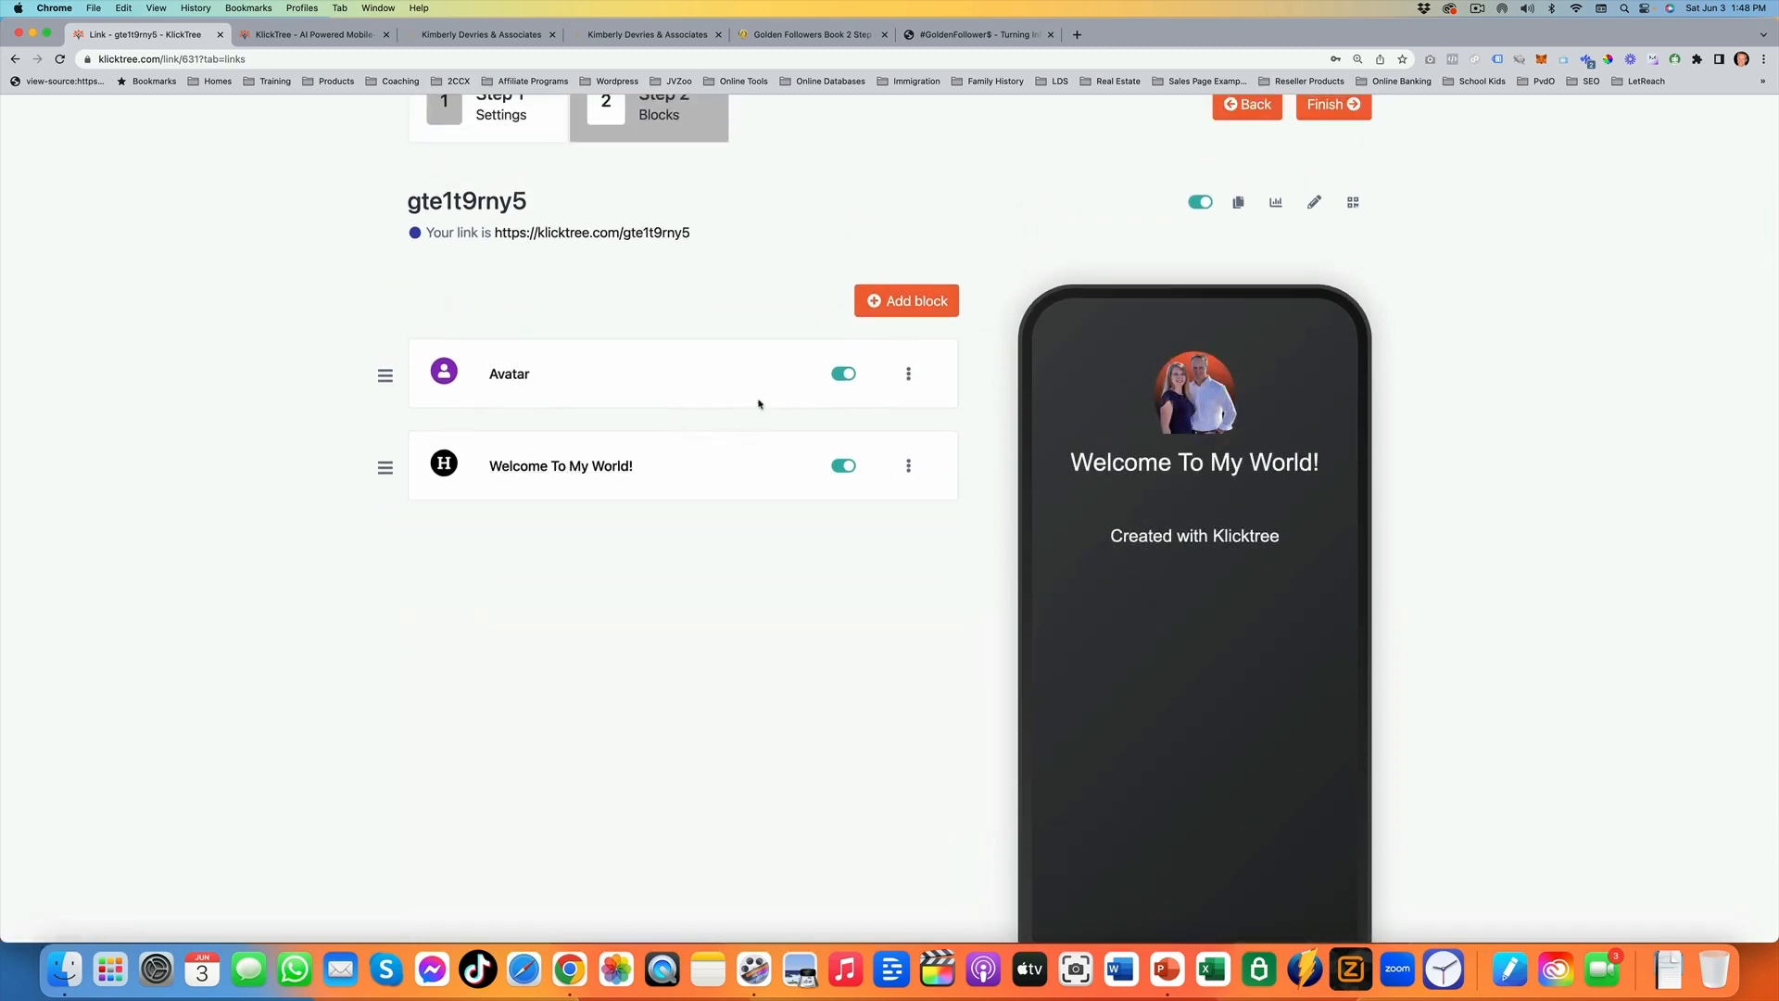
{"action": "left_click", "coordinate": [882, 301]}
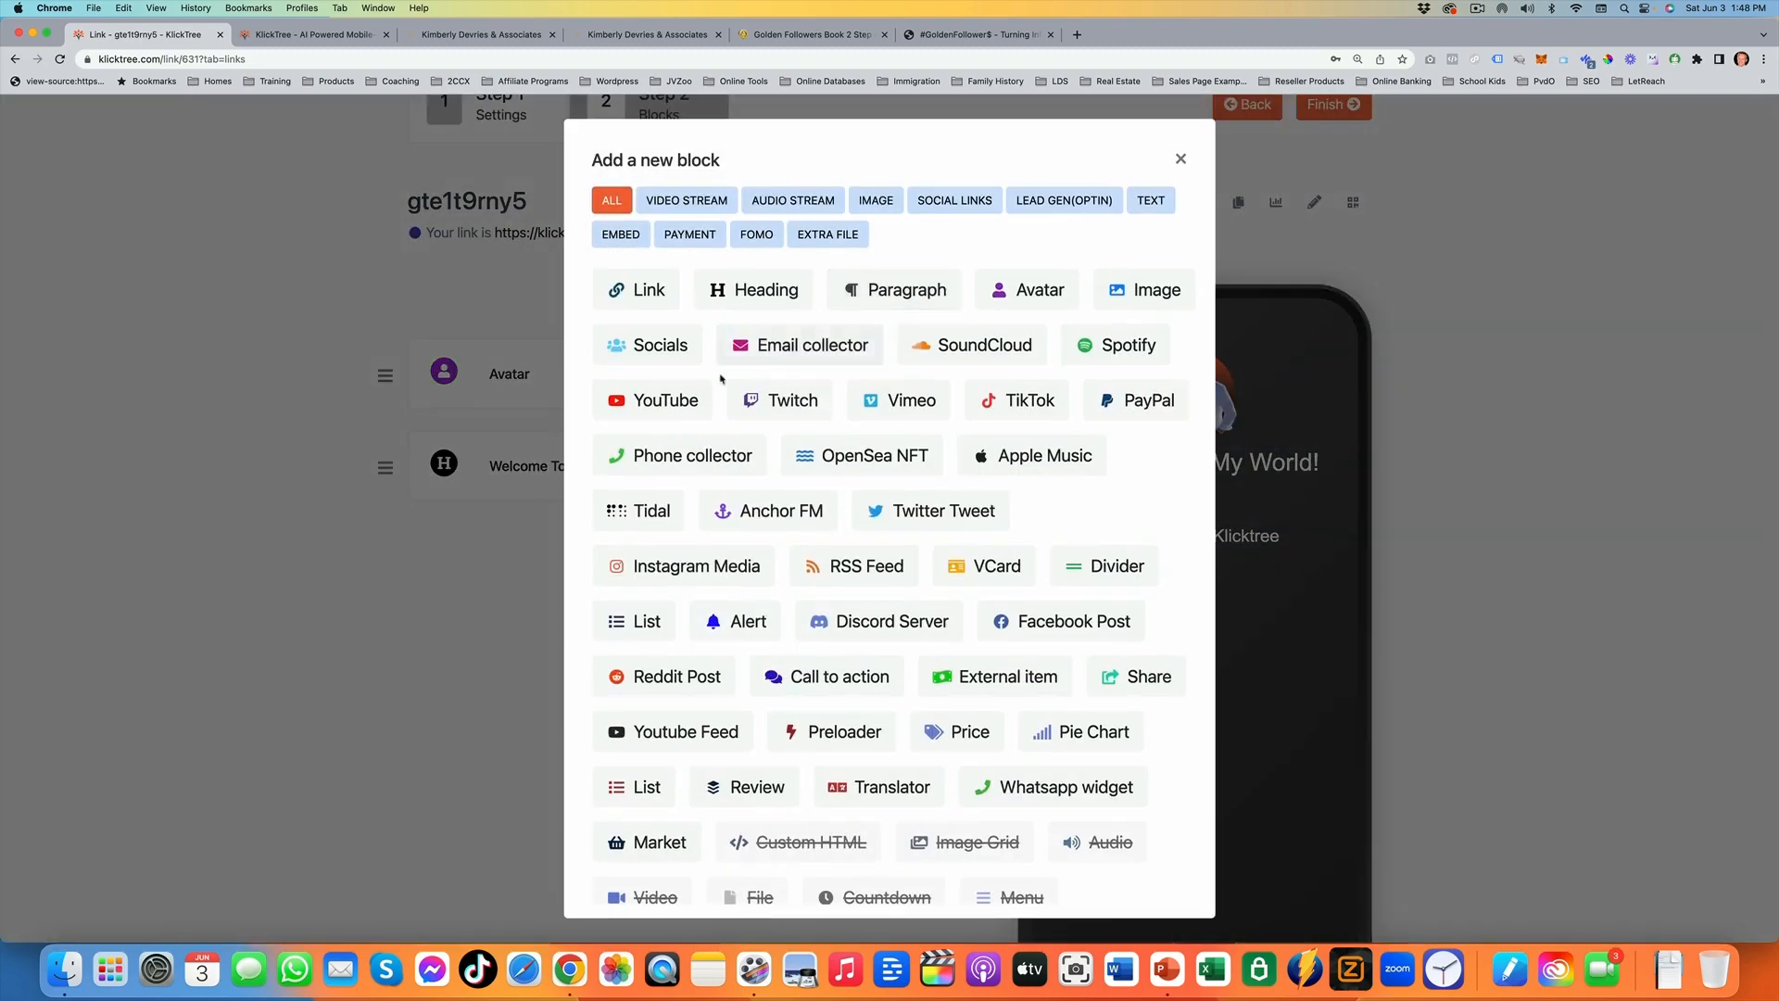
{"action": "left_click", "coordinate": [649, 400]}
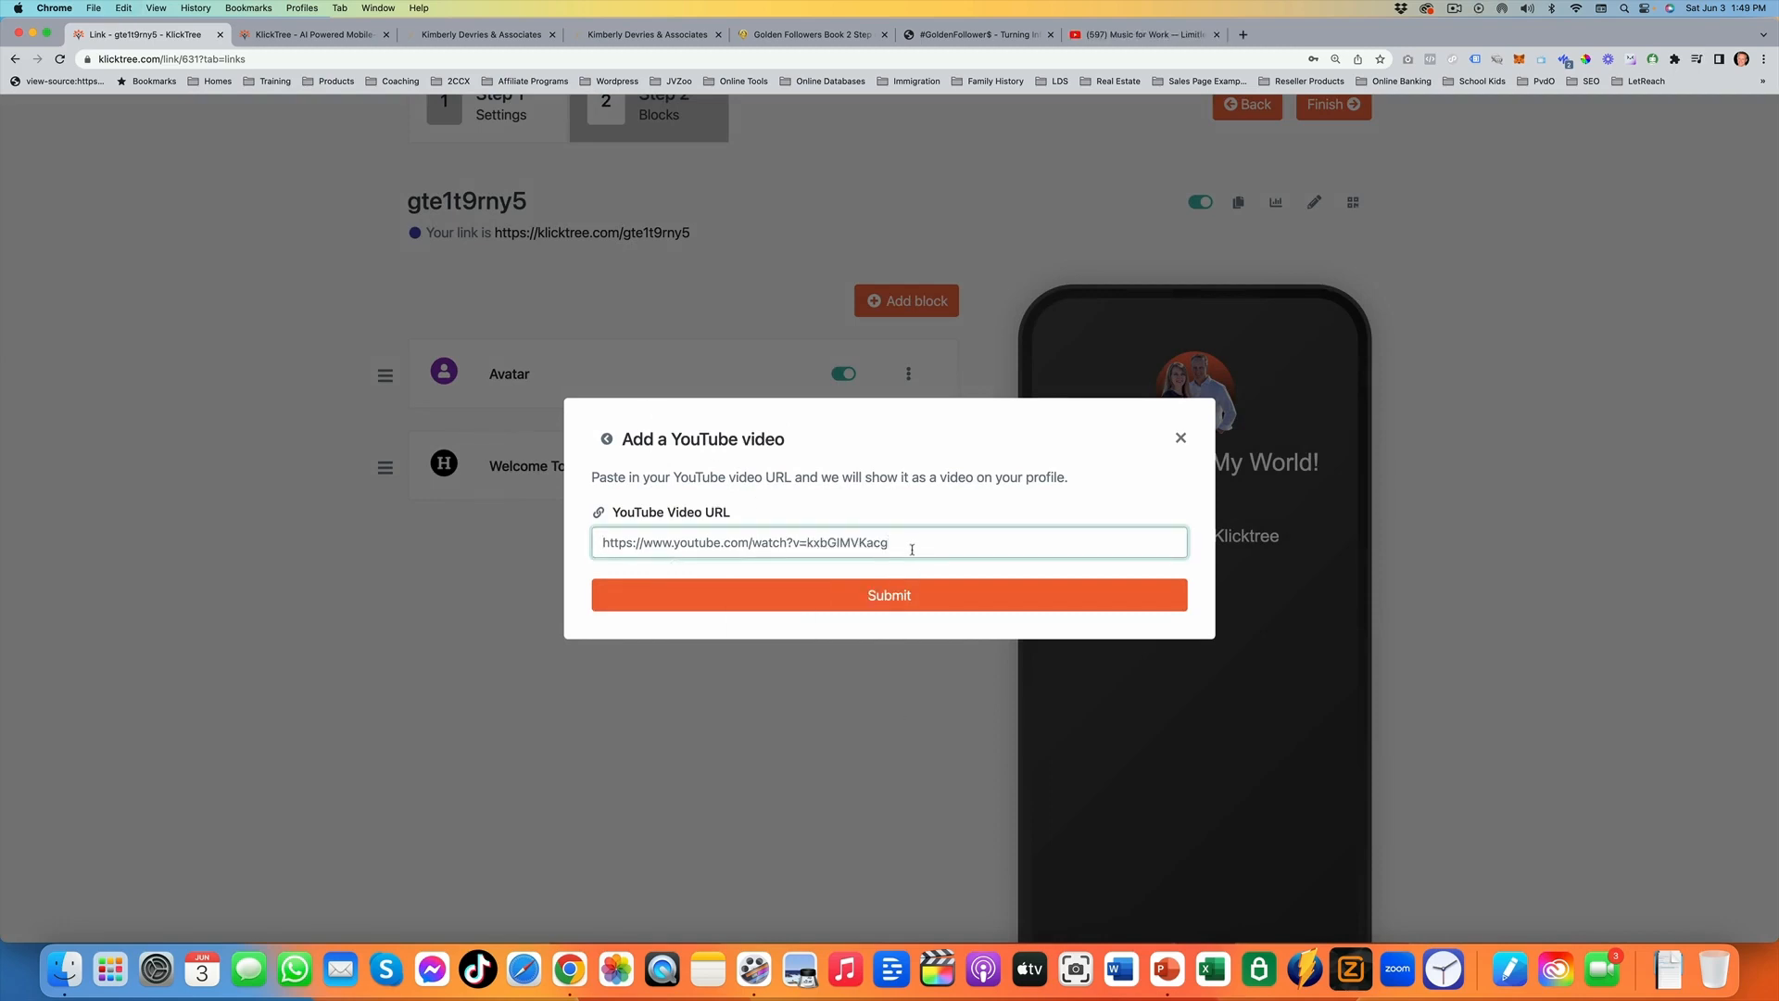
{"action": "left_click", "coordinate": [895, 602]}
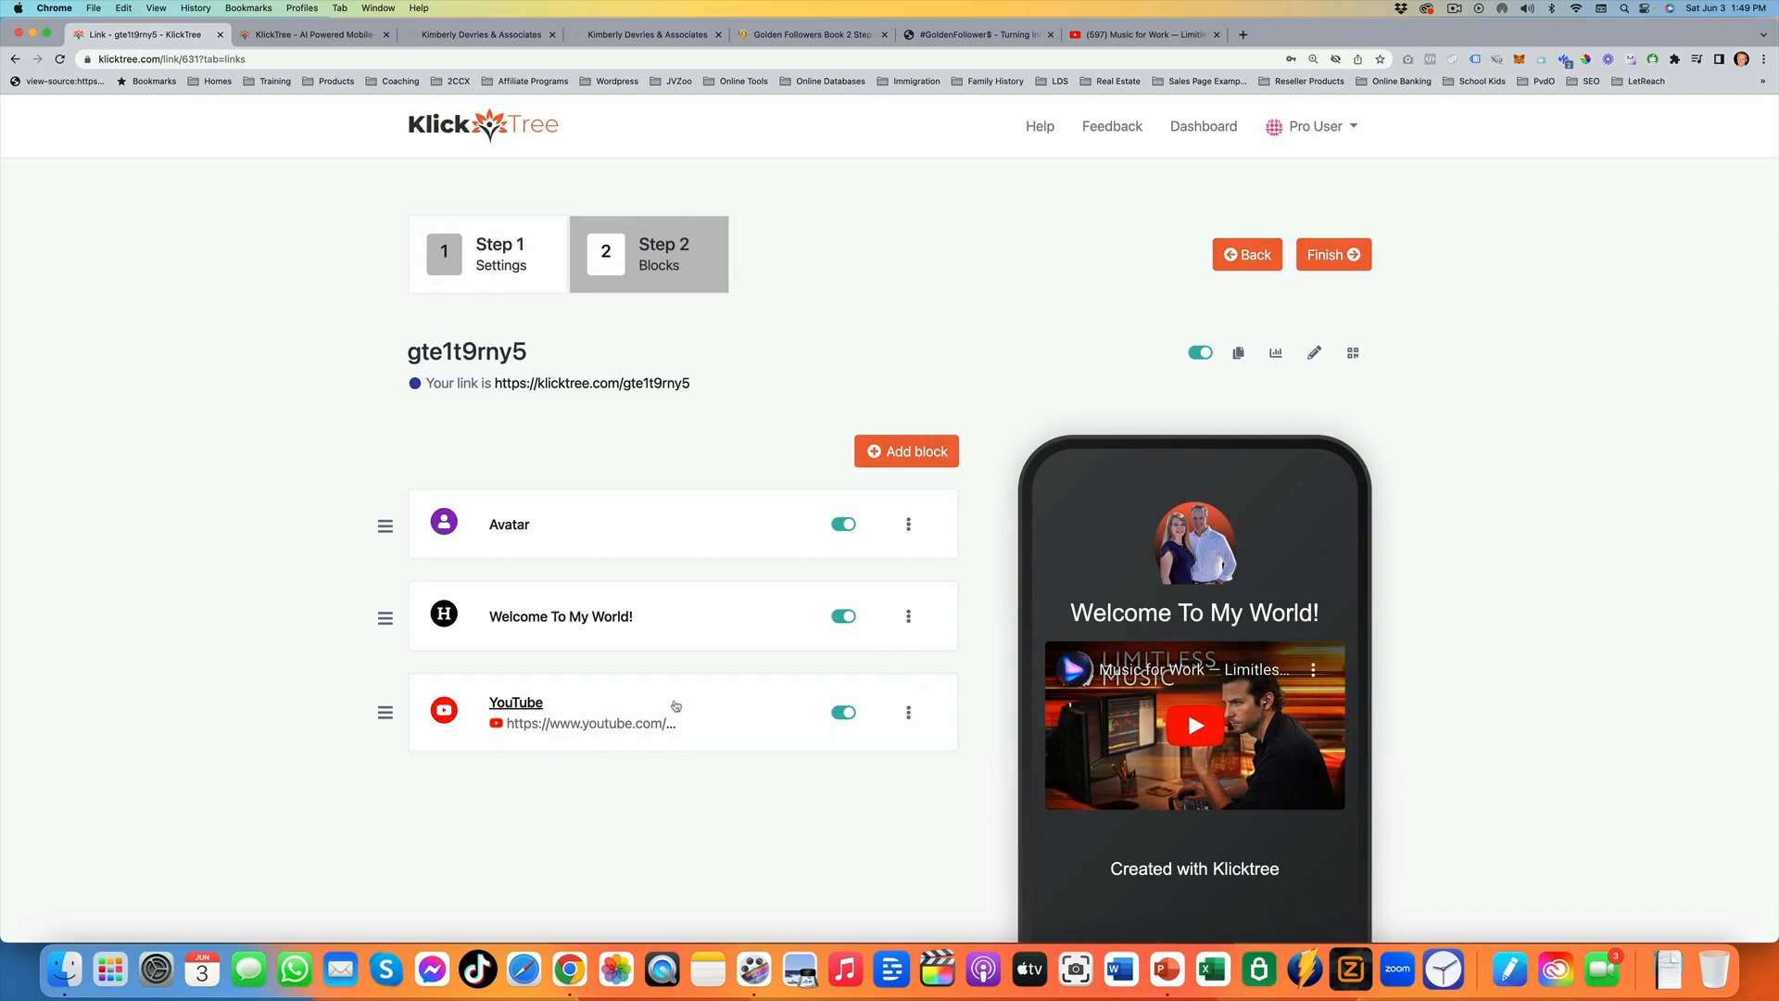
{"action": "scroll", "coordinate": [675, 707], "scroll_direction": "down", "scroll_amount": 3}
{"action": "left_click", "coordinate": [901, 314]}
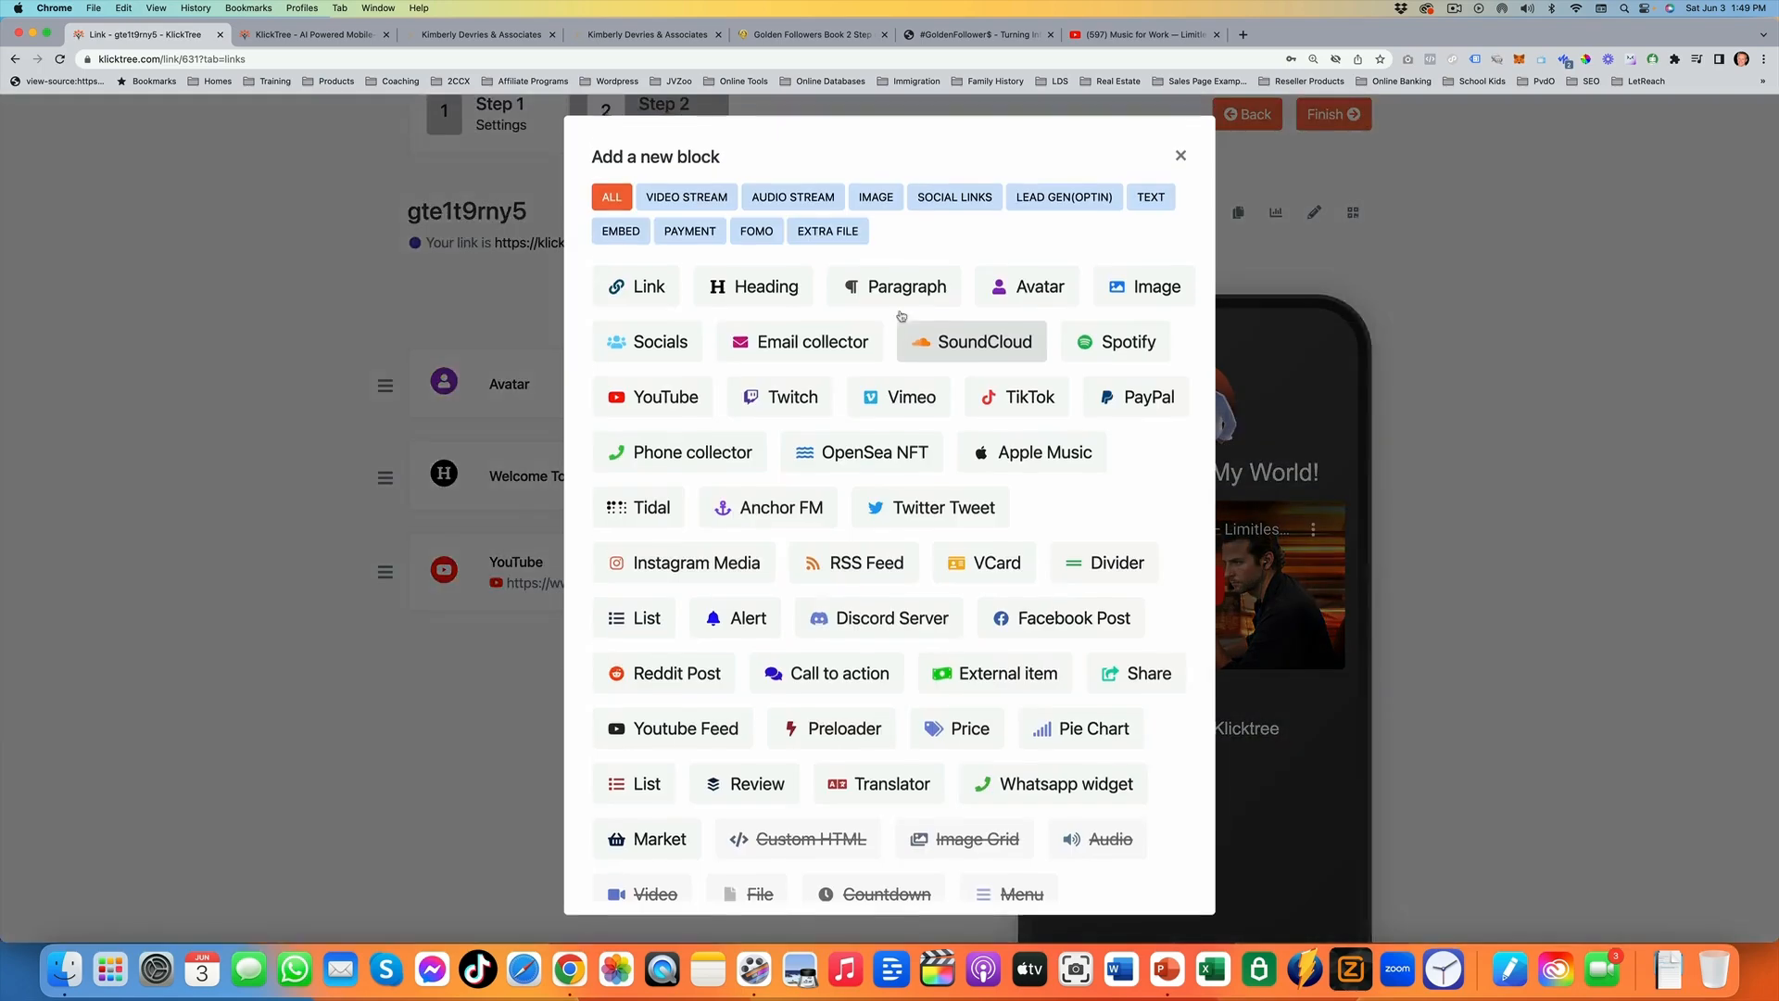
{"action": "left_click", "coordinate": [645, 295]}
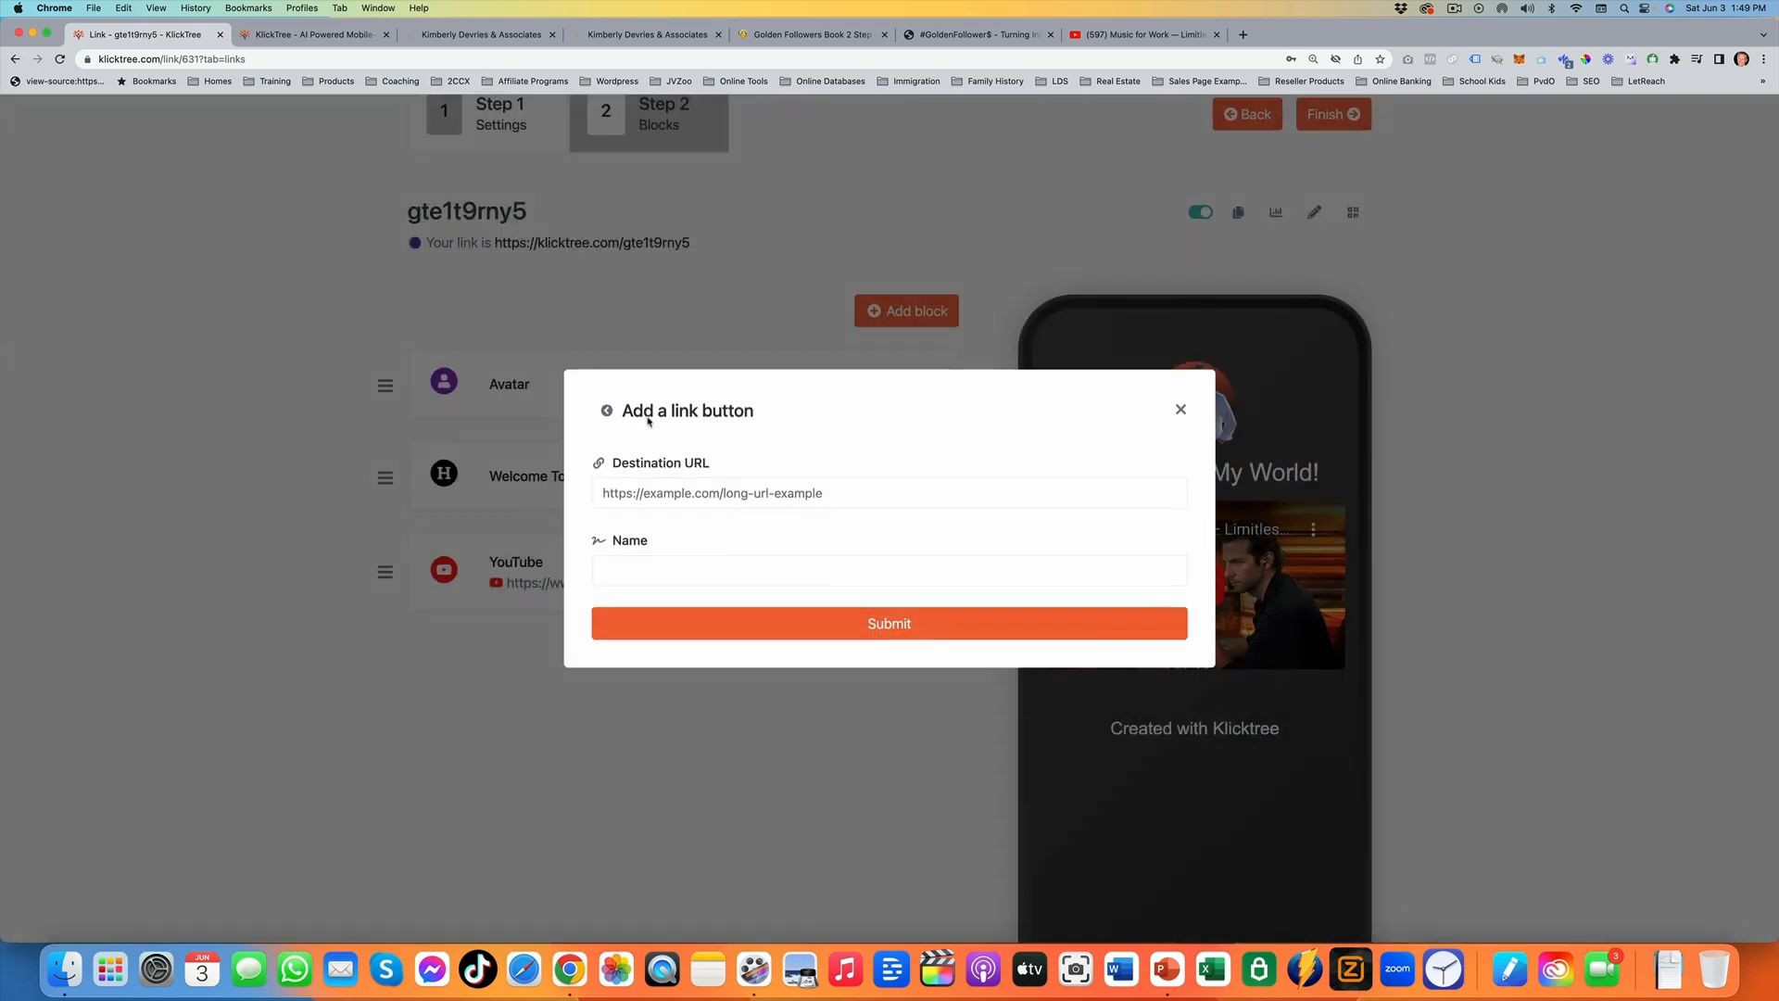
{"action": "left_click", "coordinate": [777, 491]}
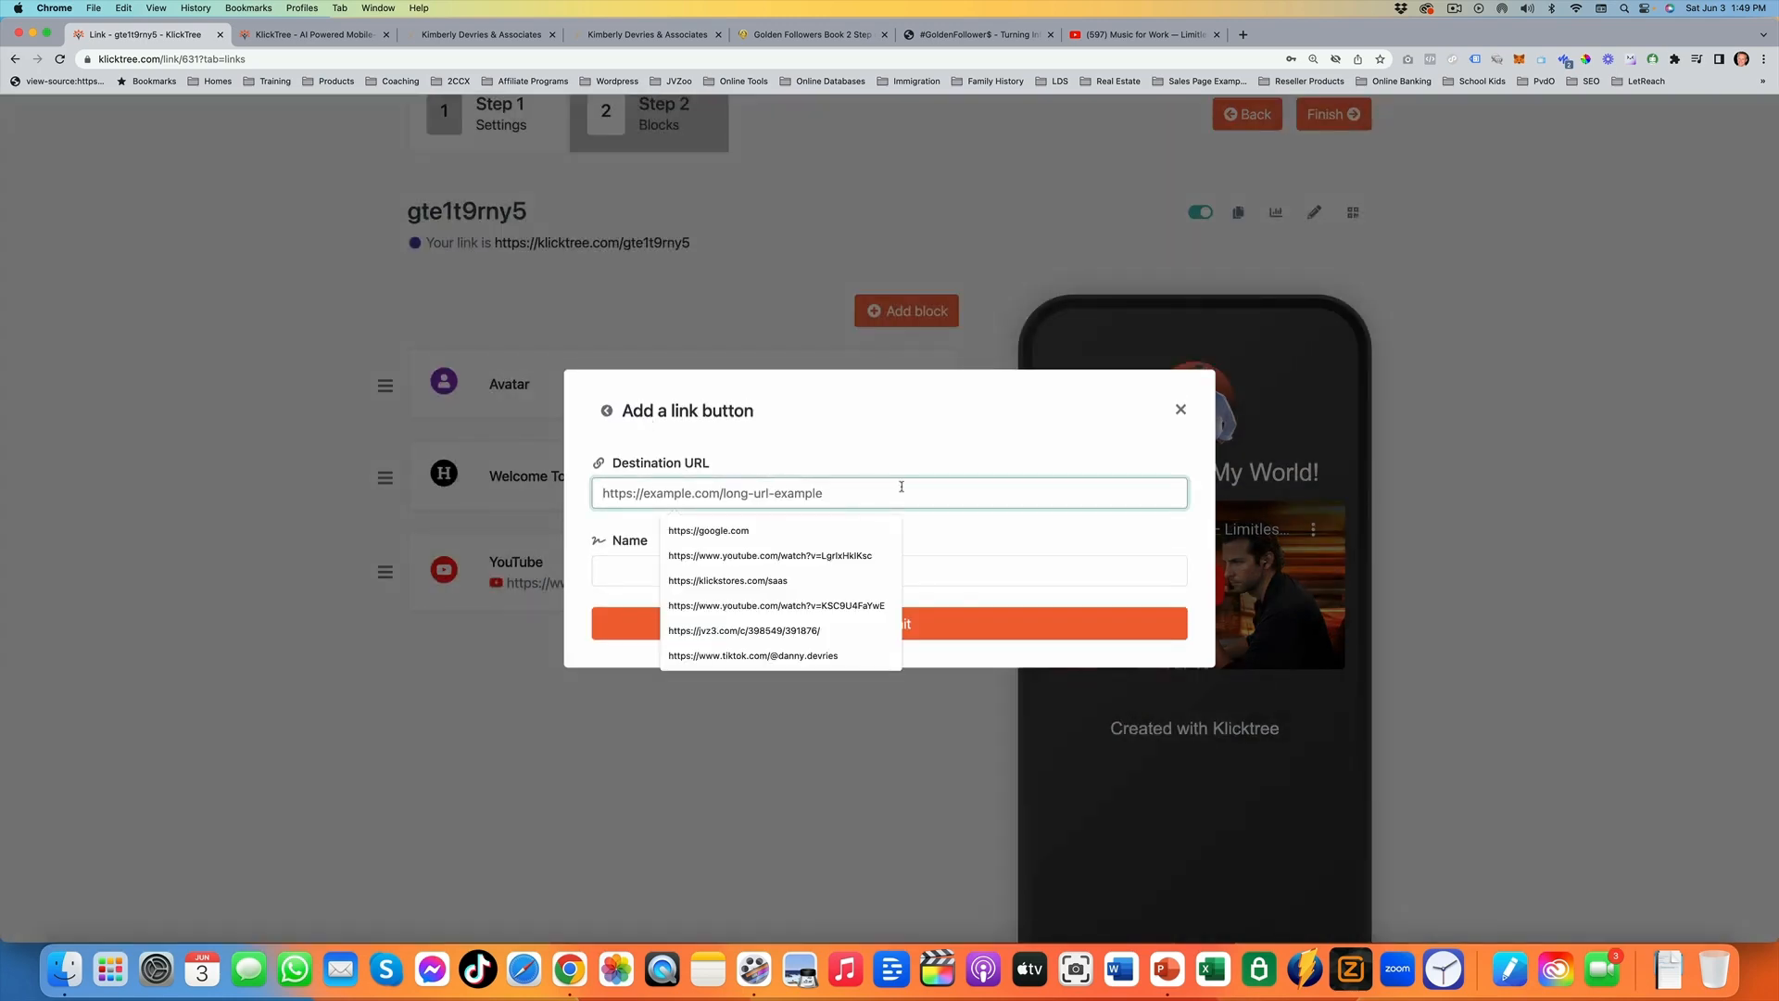
{"action": "left_click", "coordinate": [783, 531]}
{"action": "left_click", "coordinate": [662, 576]}
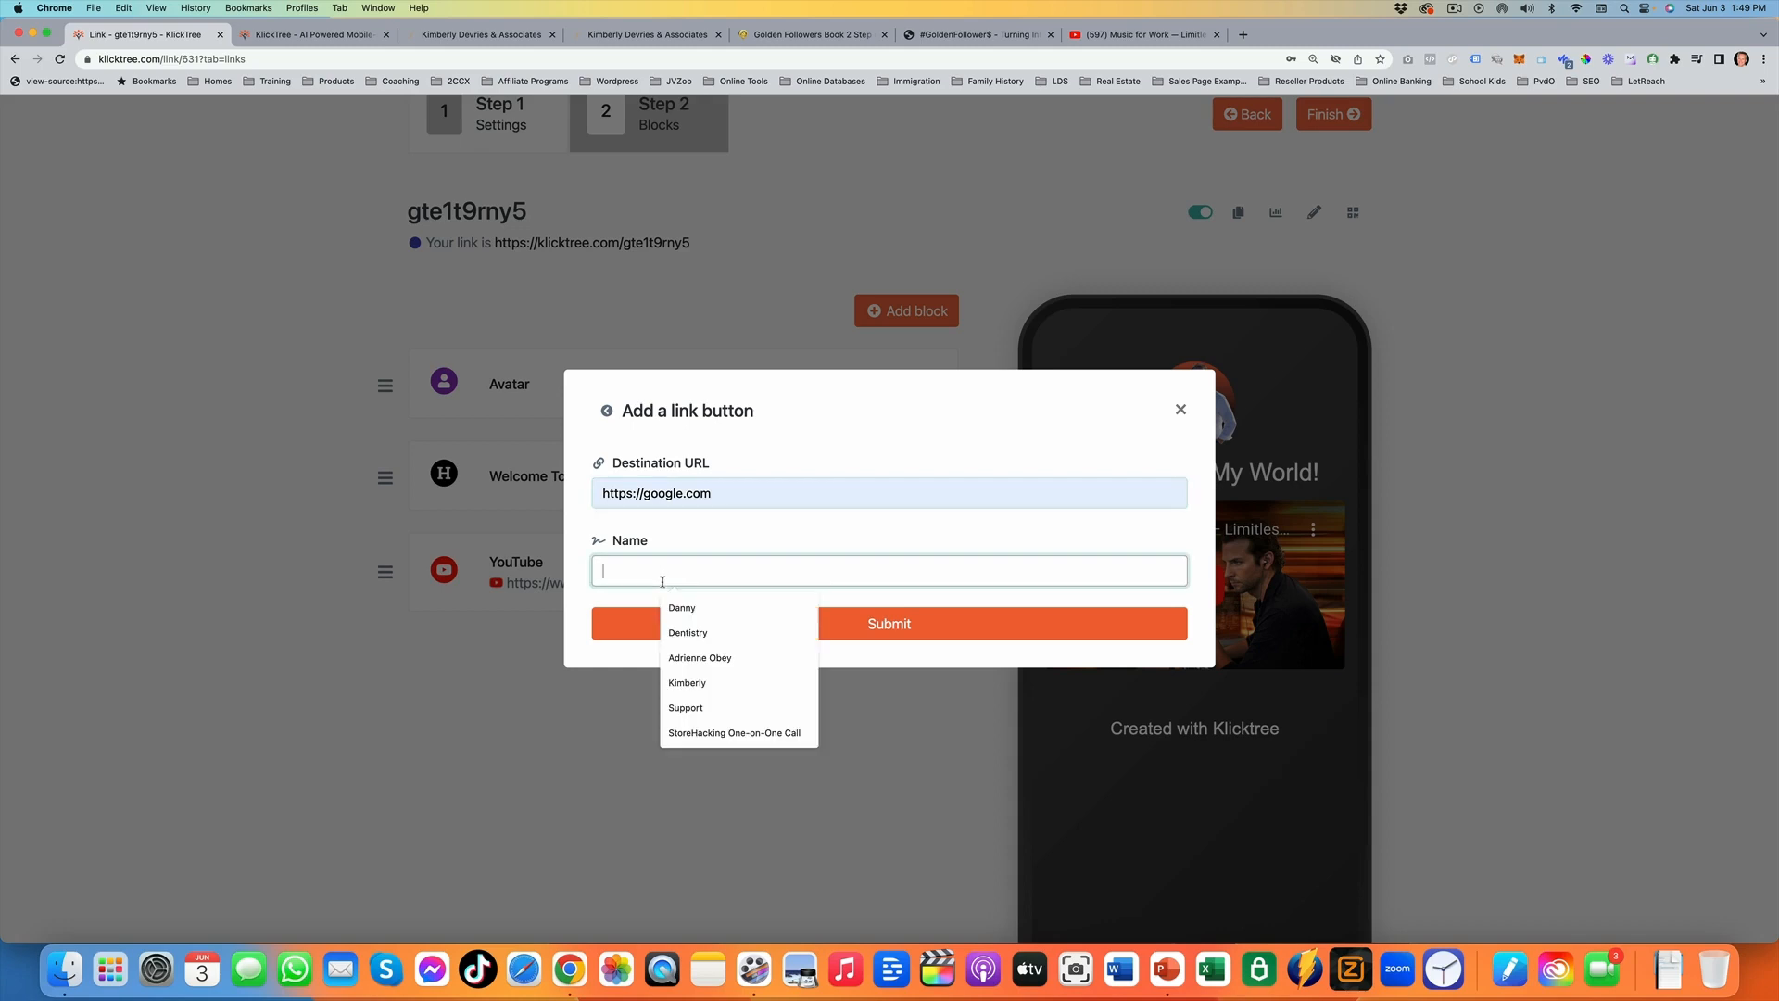
{"action": "type", "text": "My Website"}
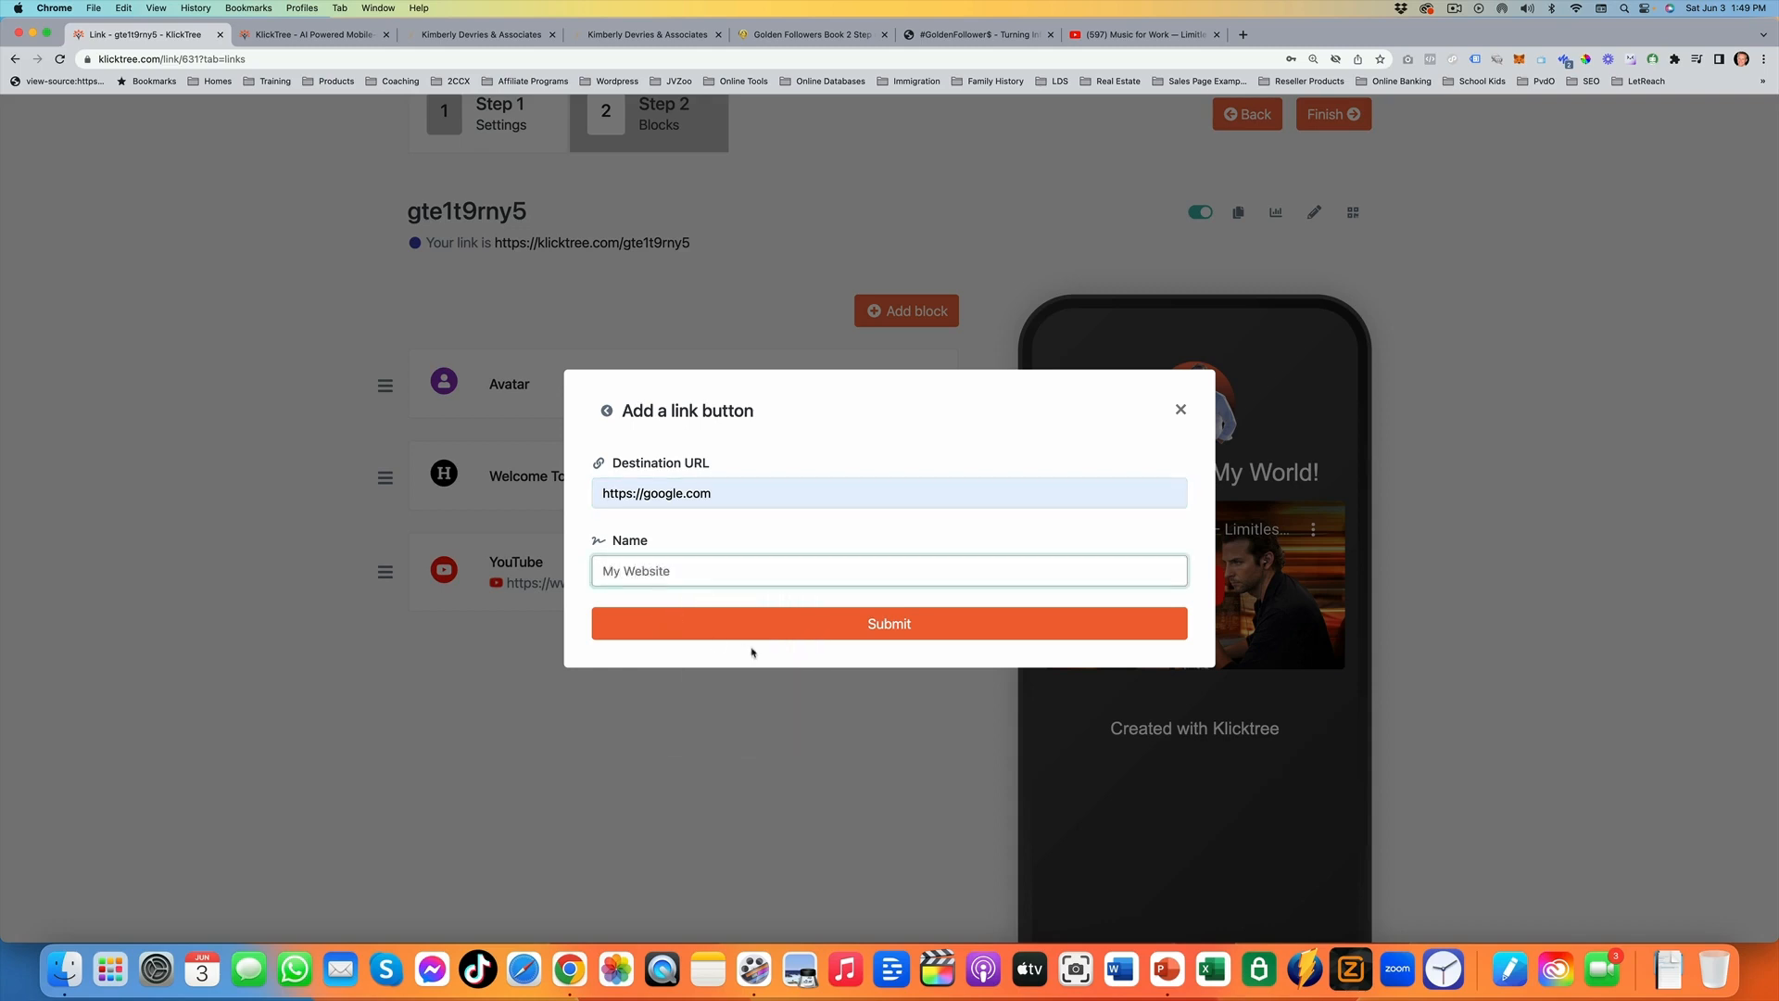
{"action": "left_click", "coordinate": [839, 633]}
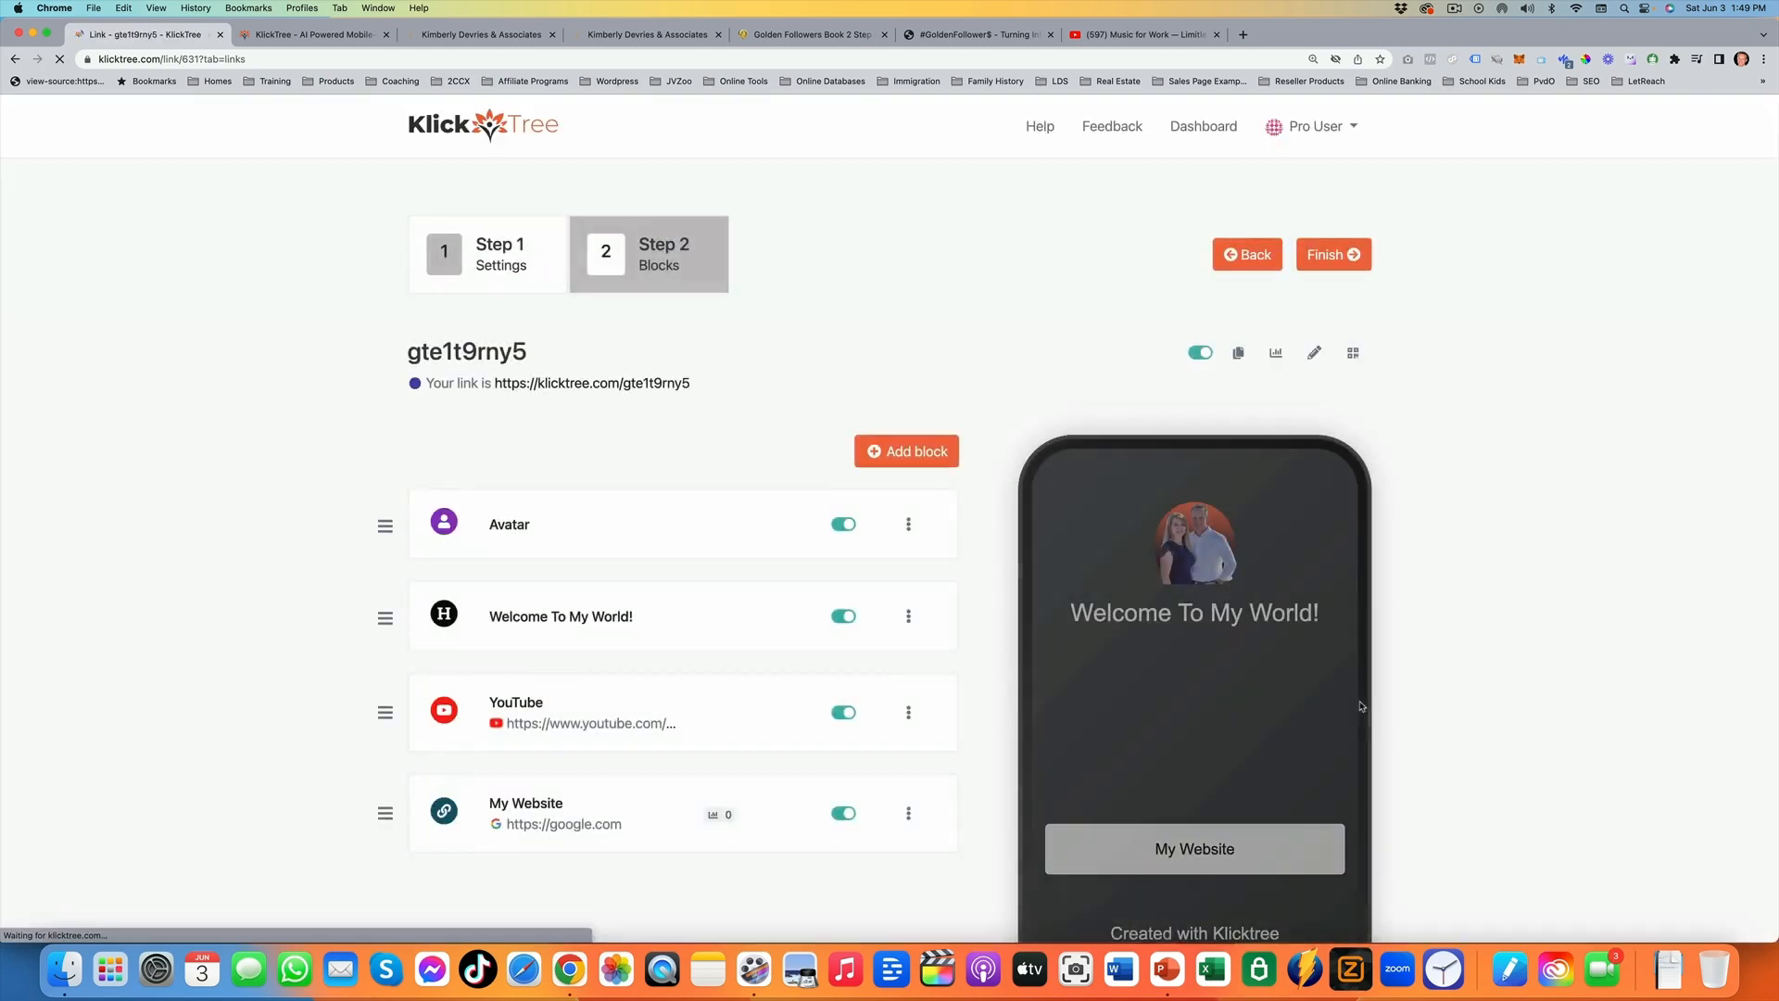
Add an email collector block named "Grab My Bonus" to the page
{"action": "scroll", "coordinate": [1205, 714], "scroll_direction": "down", "scroll_amount": 2}
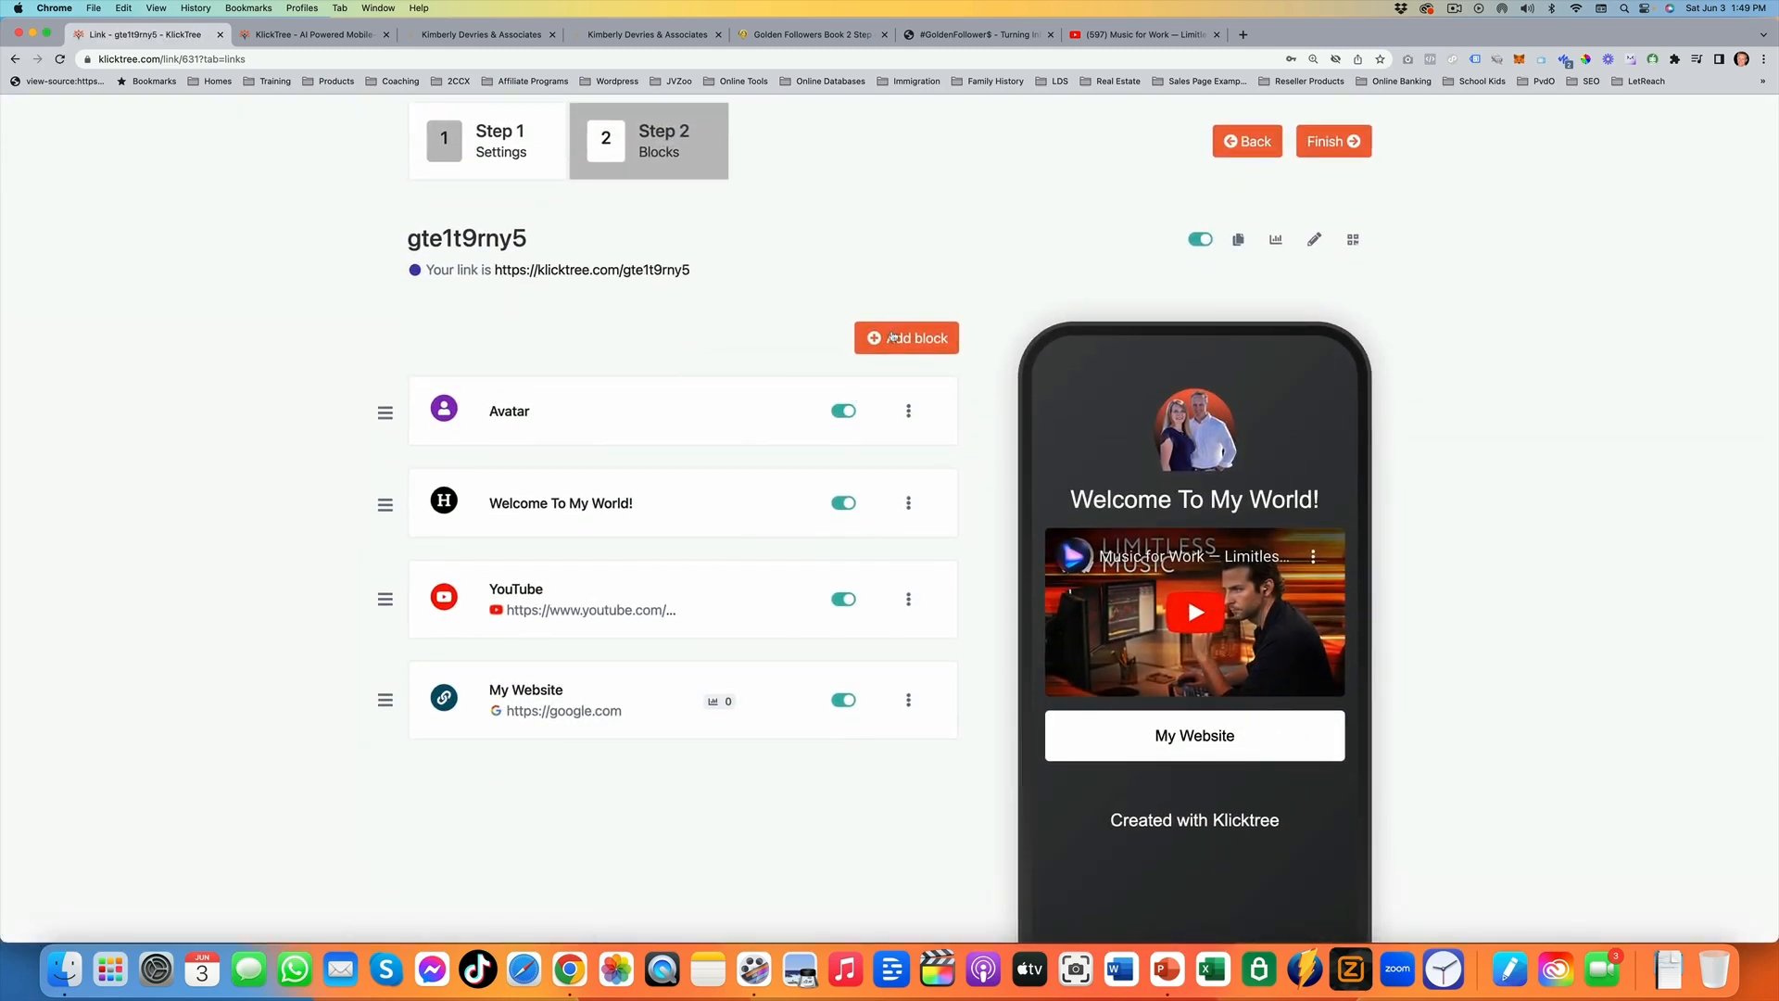
{"action": "left_click", "coordinate": [892, 338]}
{"action": "left_click", "coordinate": [828, 351]}
{"action": "left_click", "coordinate": [720, 542]}
{"action": "left_click", "coordinate": [718, 541]}
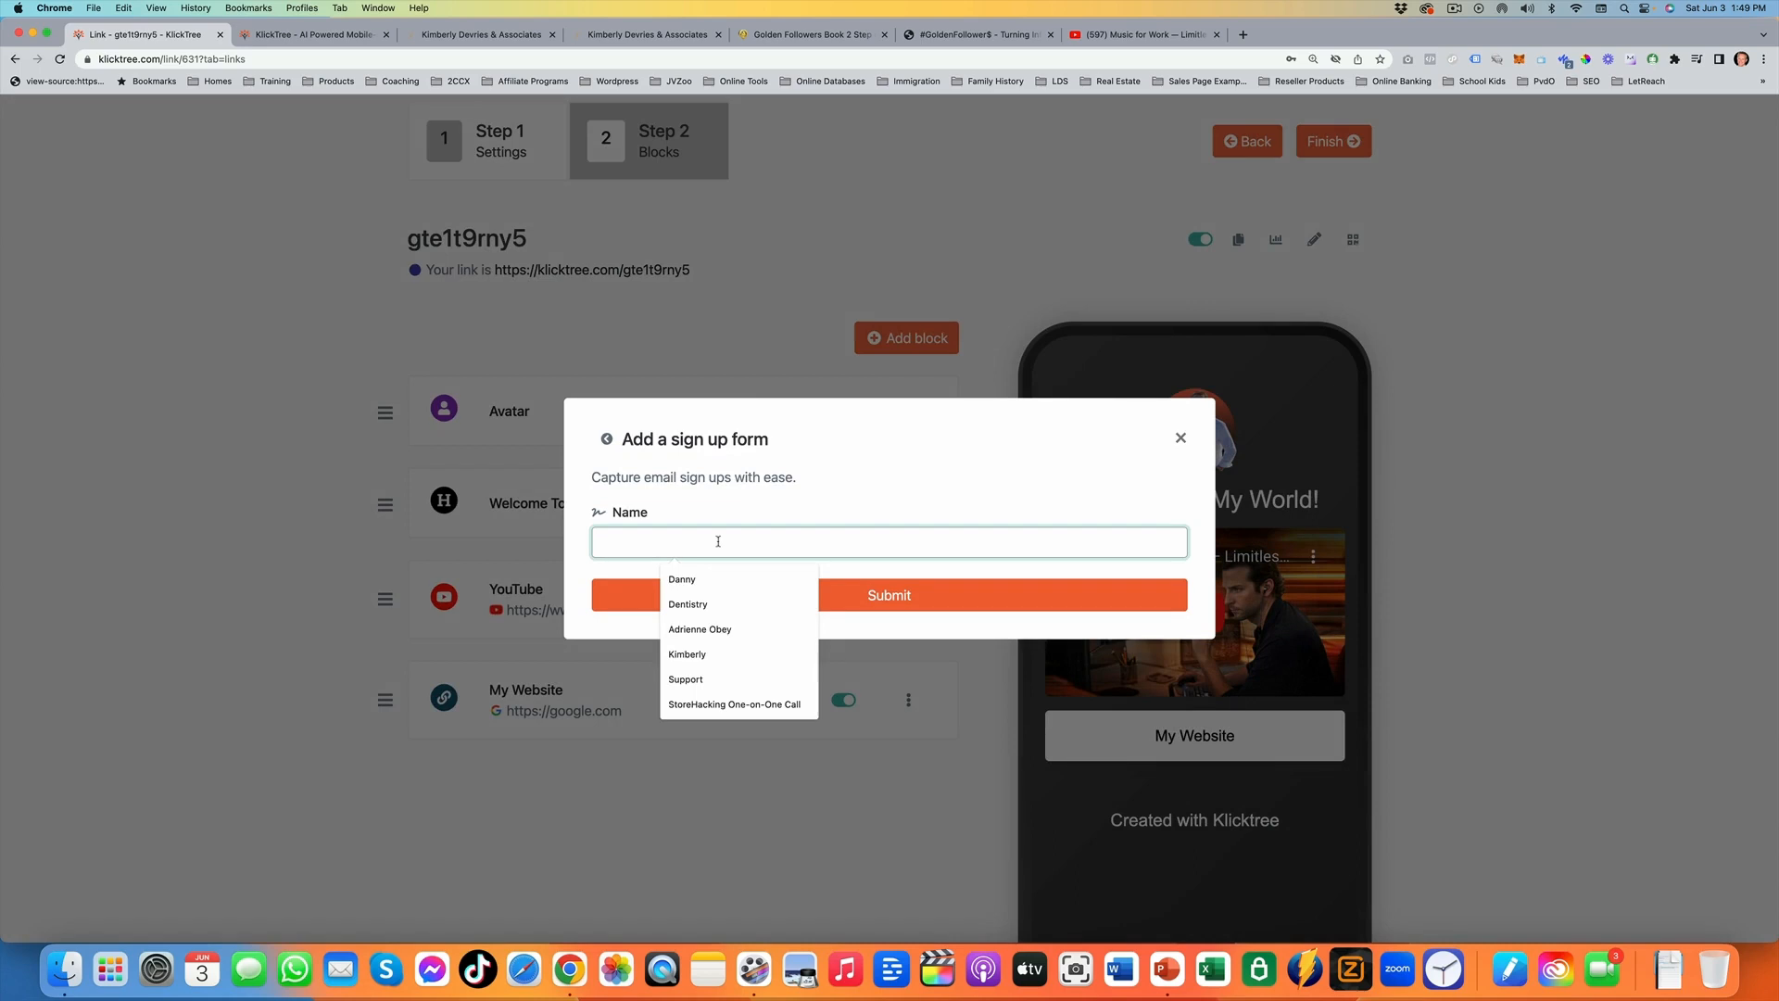
{"action": "type", "text": "Grab "}
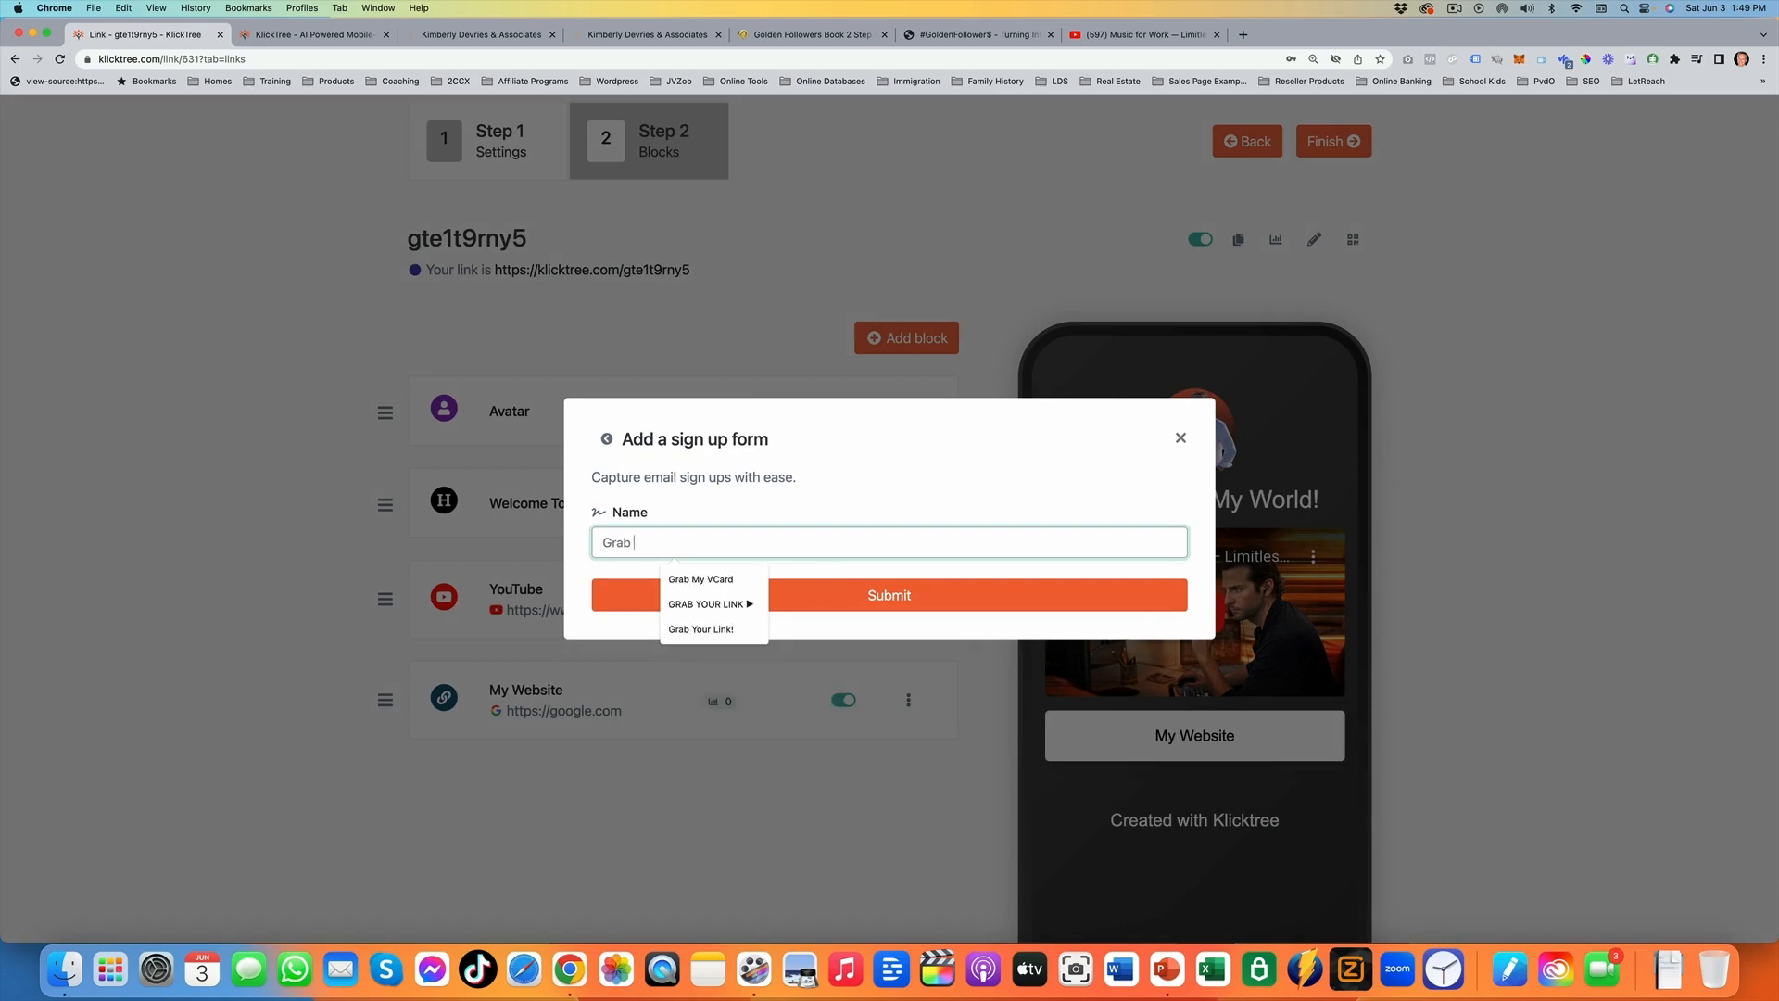
{"action": "type", "text": "My Bonus"}
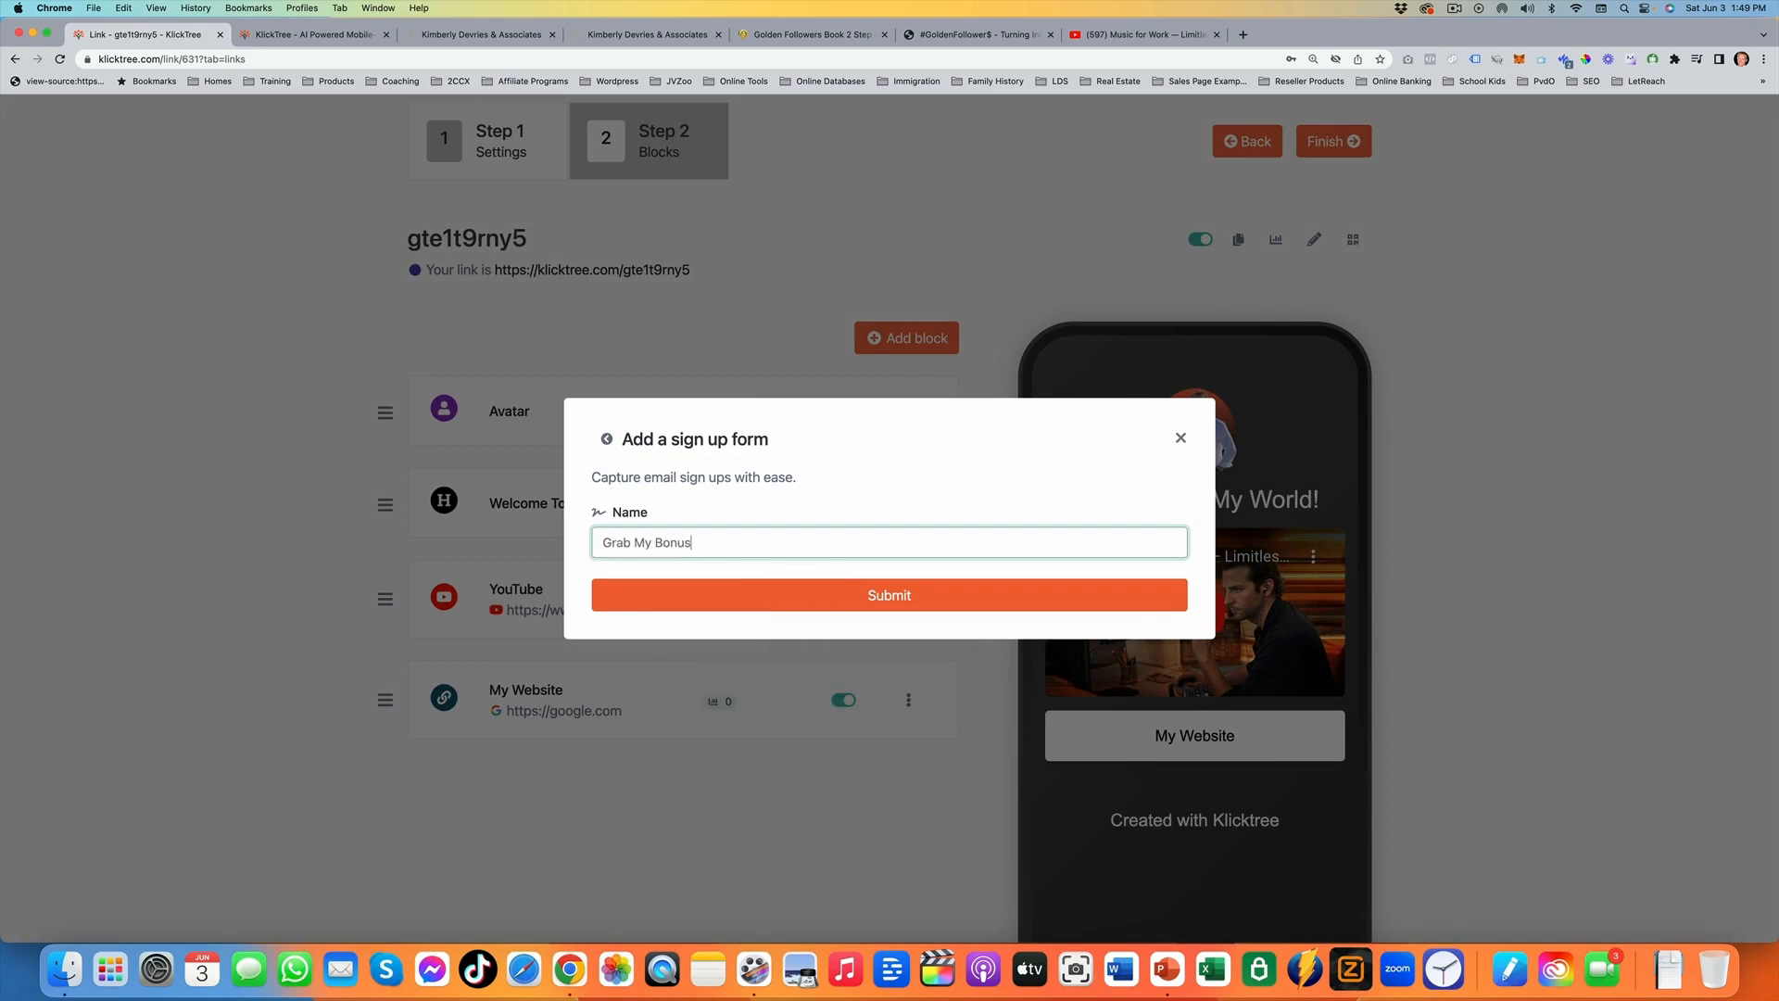
{"action": "left_click", "coordinate": [931, 591]}
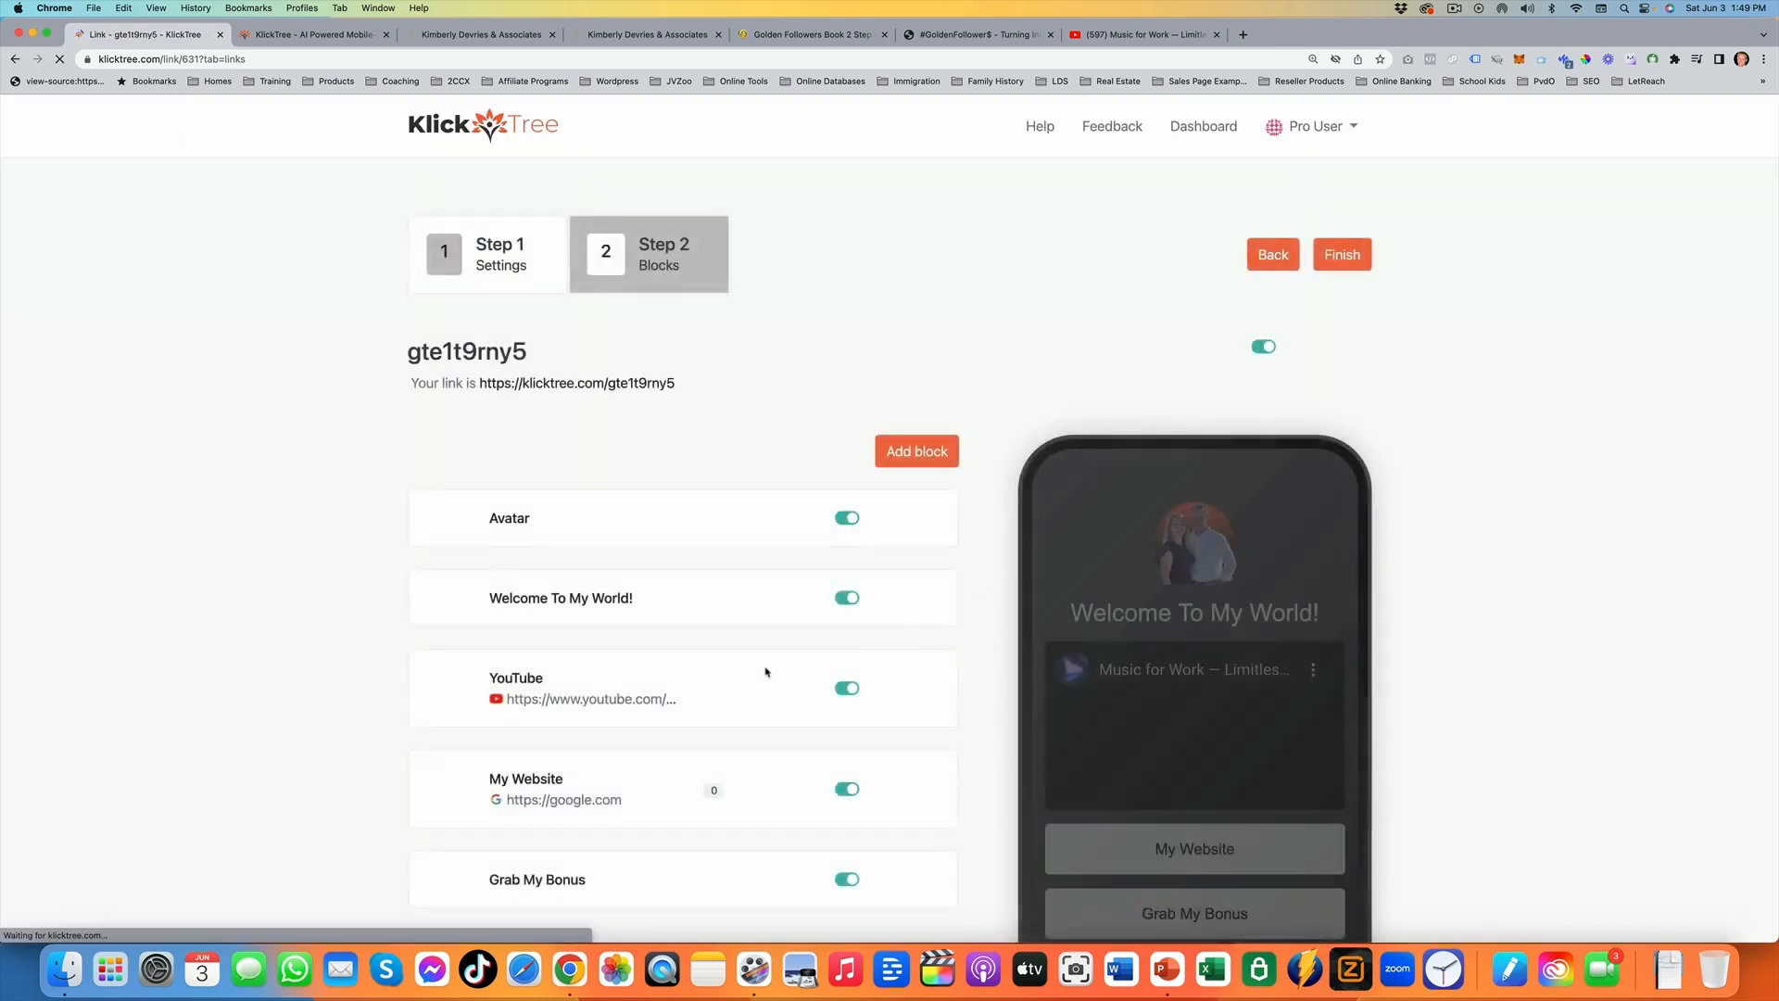
Expand the Grab My Bonus block and open its form settings and customization settings
{"action": "scroll", "coordinate": [765, 674], "scroll_direction": "down", "scroll_amount": 3}
{"action": "left_click", "coordinate": [550, 690]}
{"action": "scroll", "coordinate": [748, 682], "scroll_direction": "down", "scroll_amount": 3}
{"action": "left_click", "coordinate": [681, 553]}
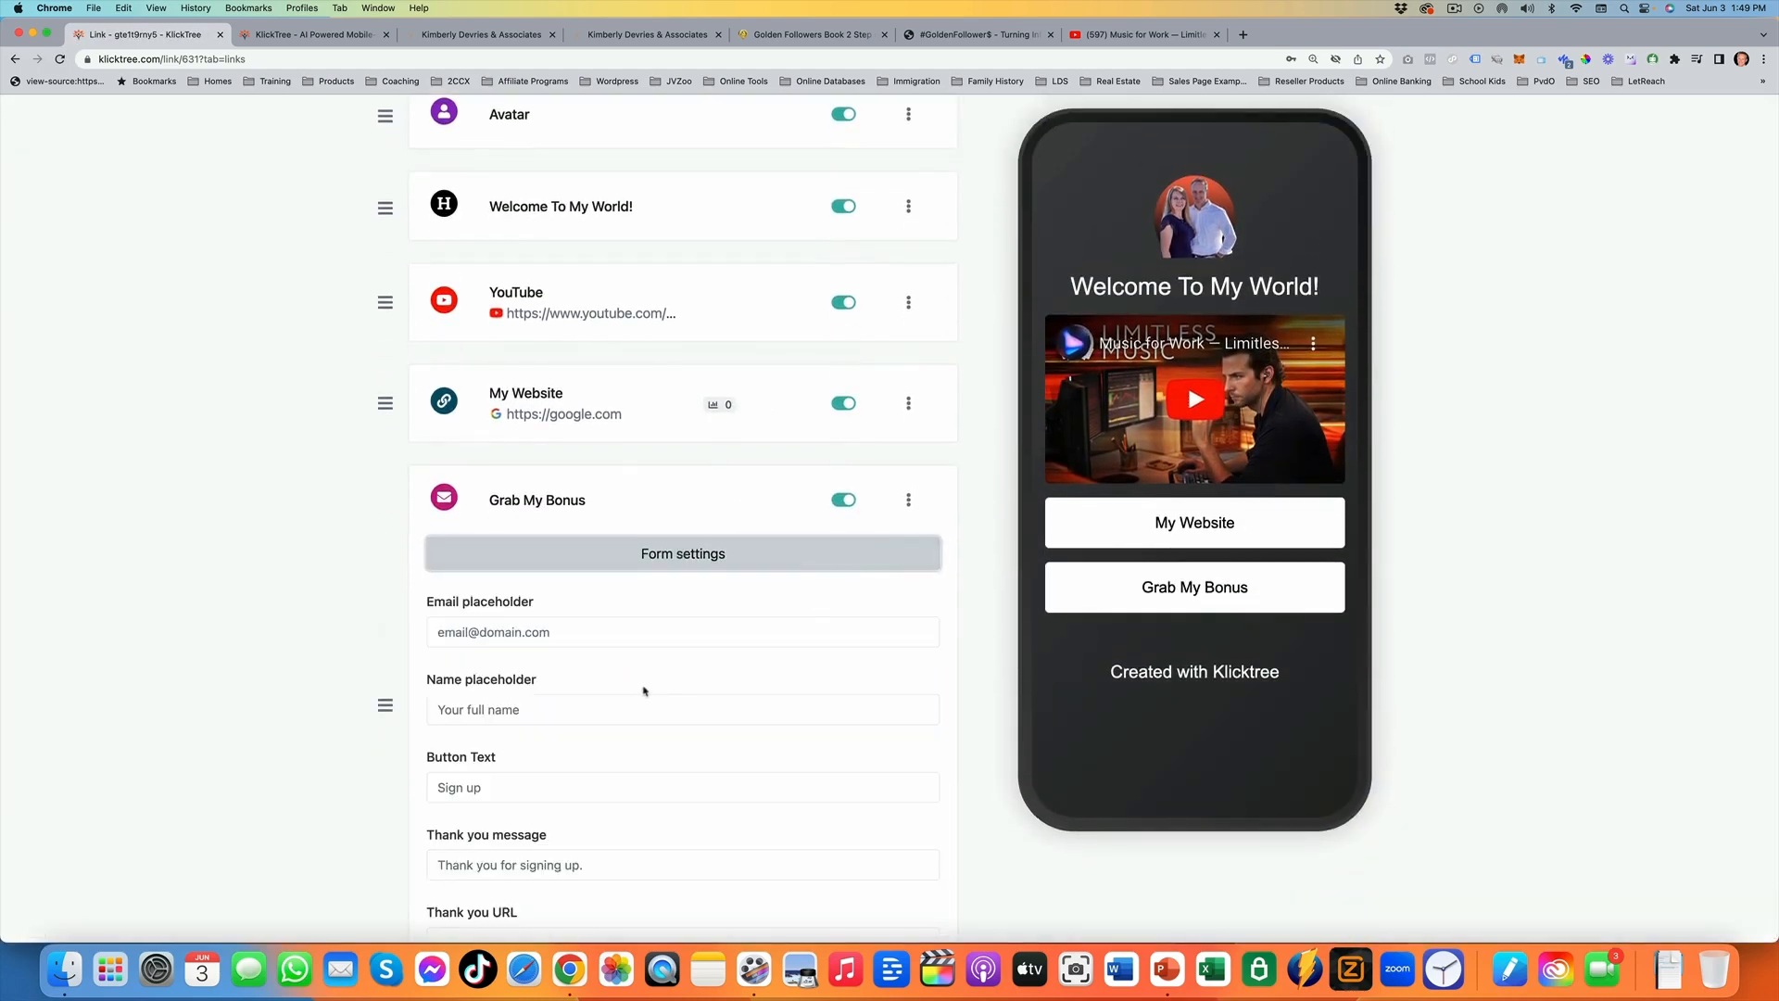
{"action": "scroll", "coordinate": [649, 685], "scroll_direction": "down", "scroll_amount": 5}
{"action": "scroll", "coordinate": [660, 686], "scroll_direction": "down", "scroll_amount": 5}
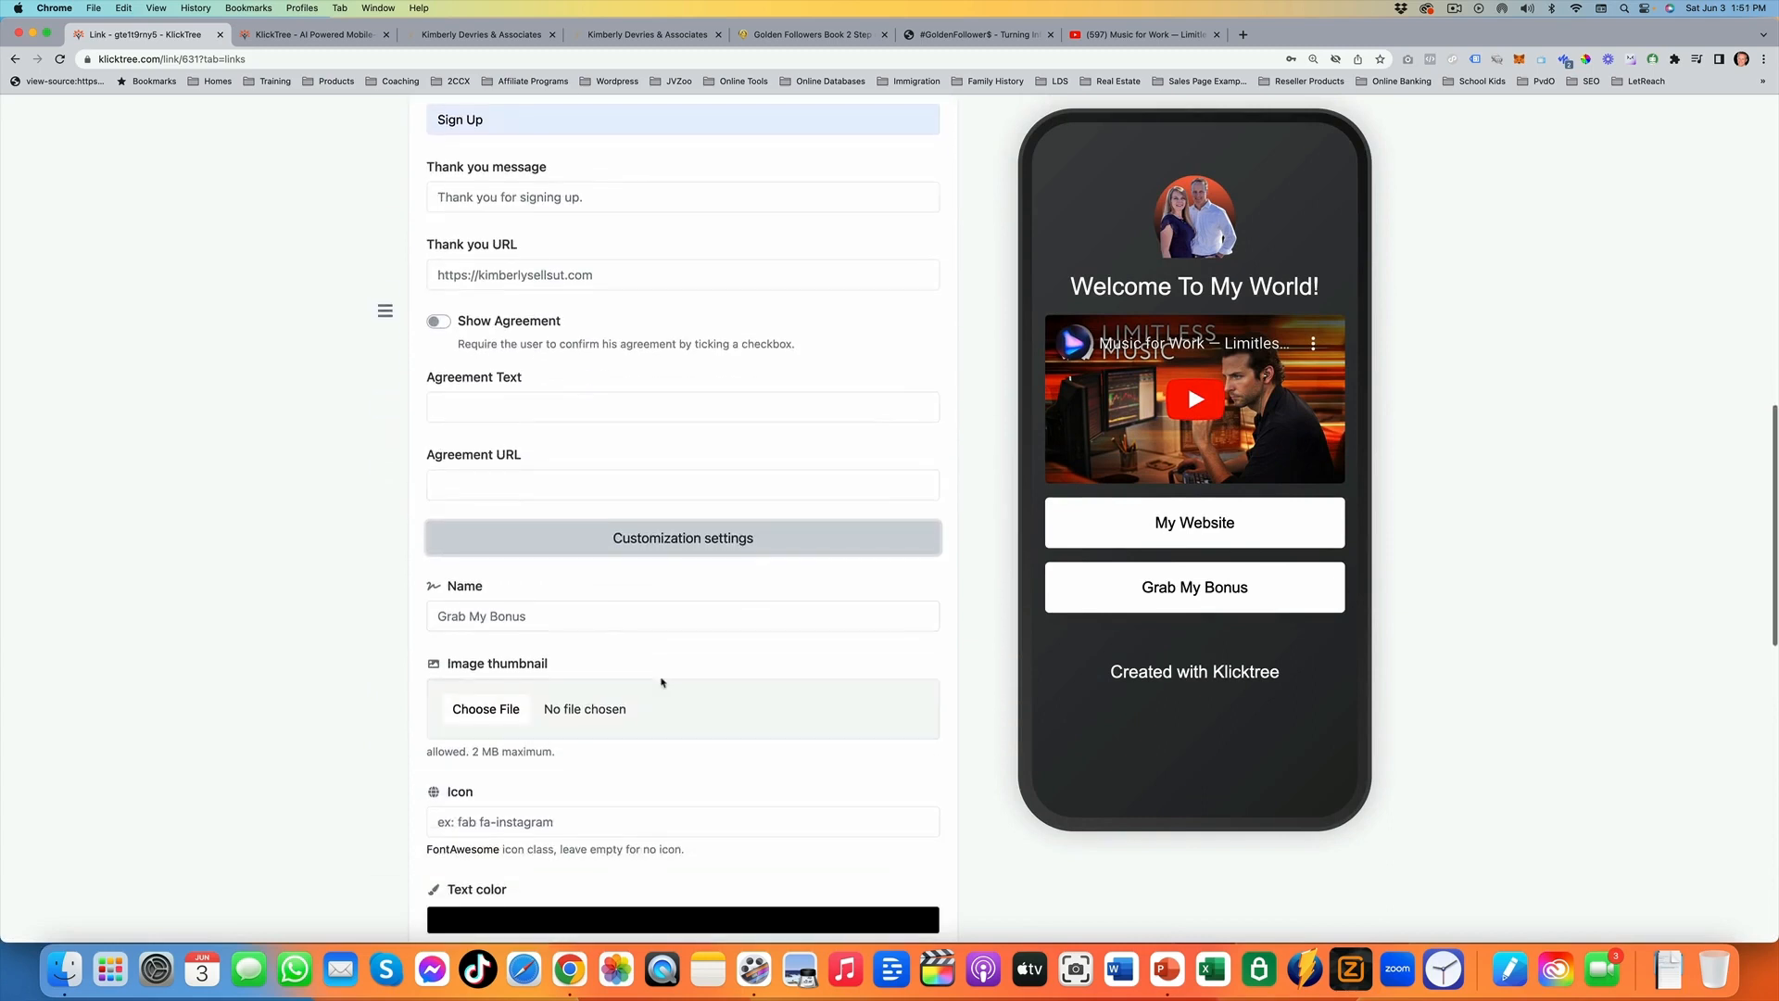
Give the Grab My Bonus button the fab fa-accusoft icon
{"action": "scroll", "coordinate": [664, 675], "scroll_direction": "down", "scroll_amount": 2}
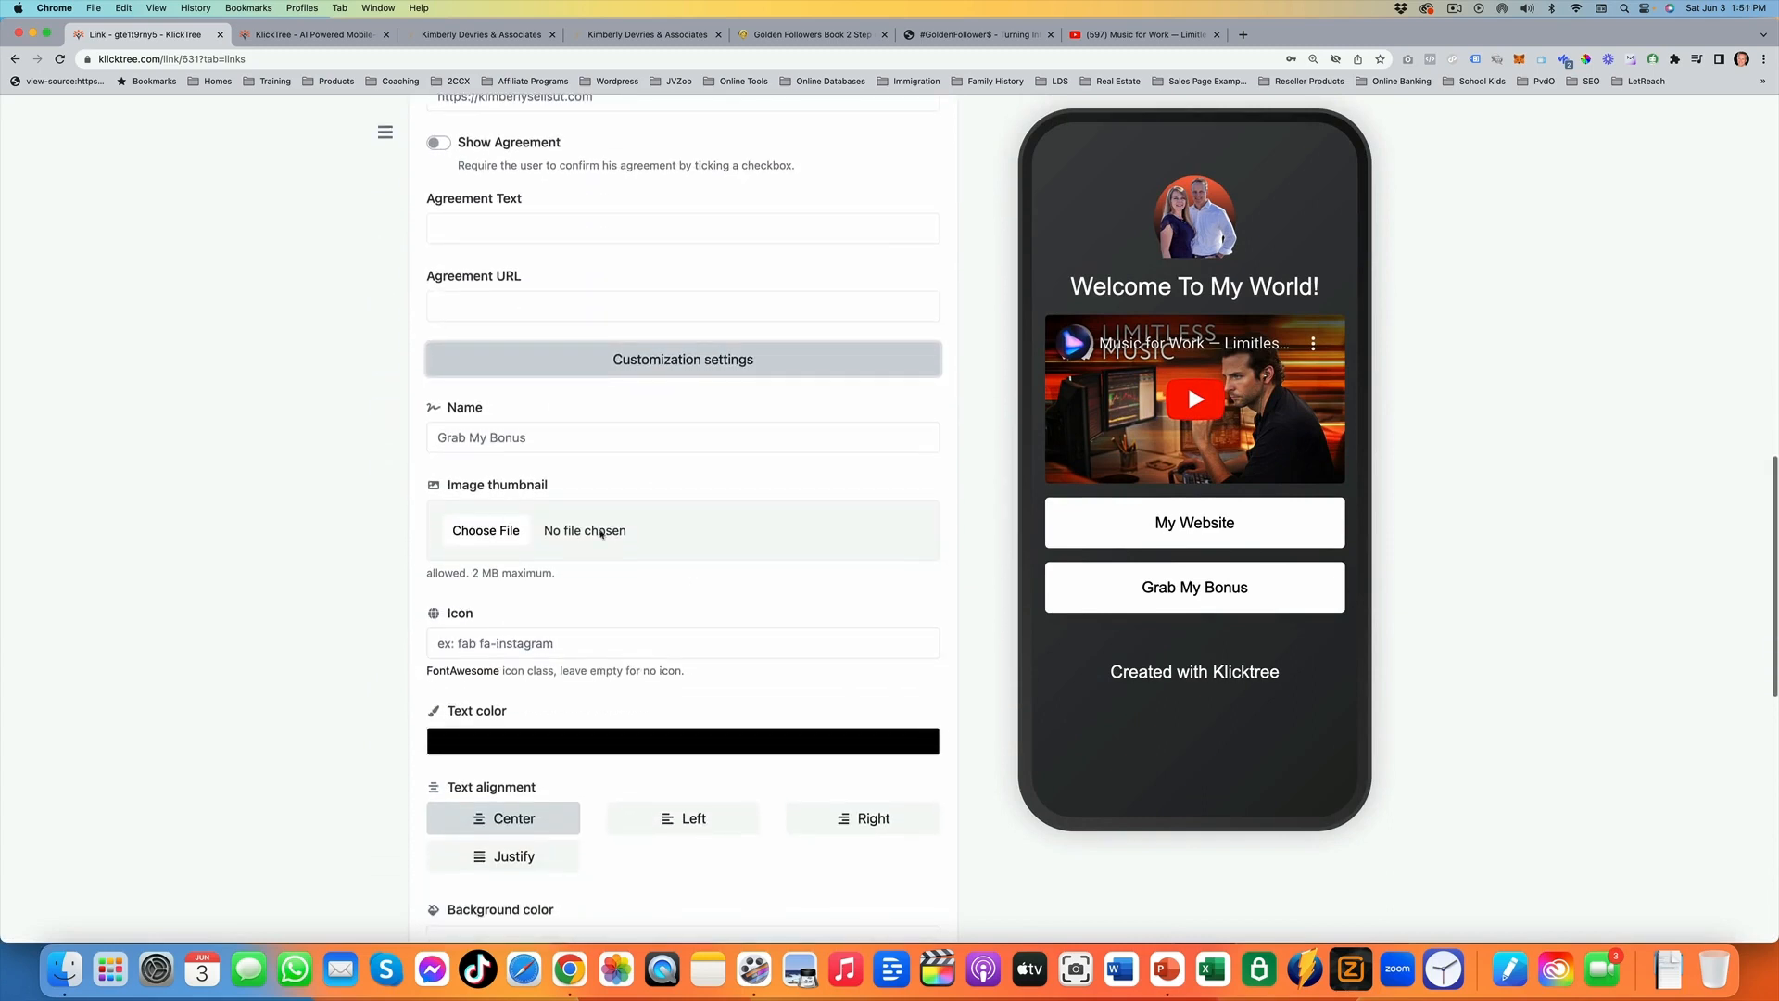
{"action": "left_click", "coordinate": [547, 642]}
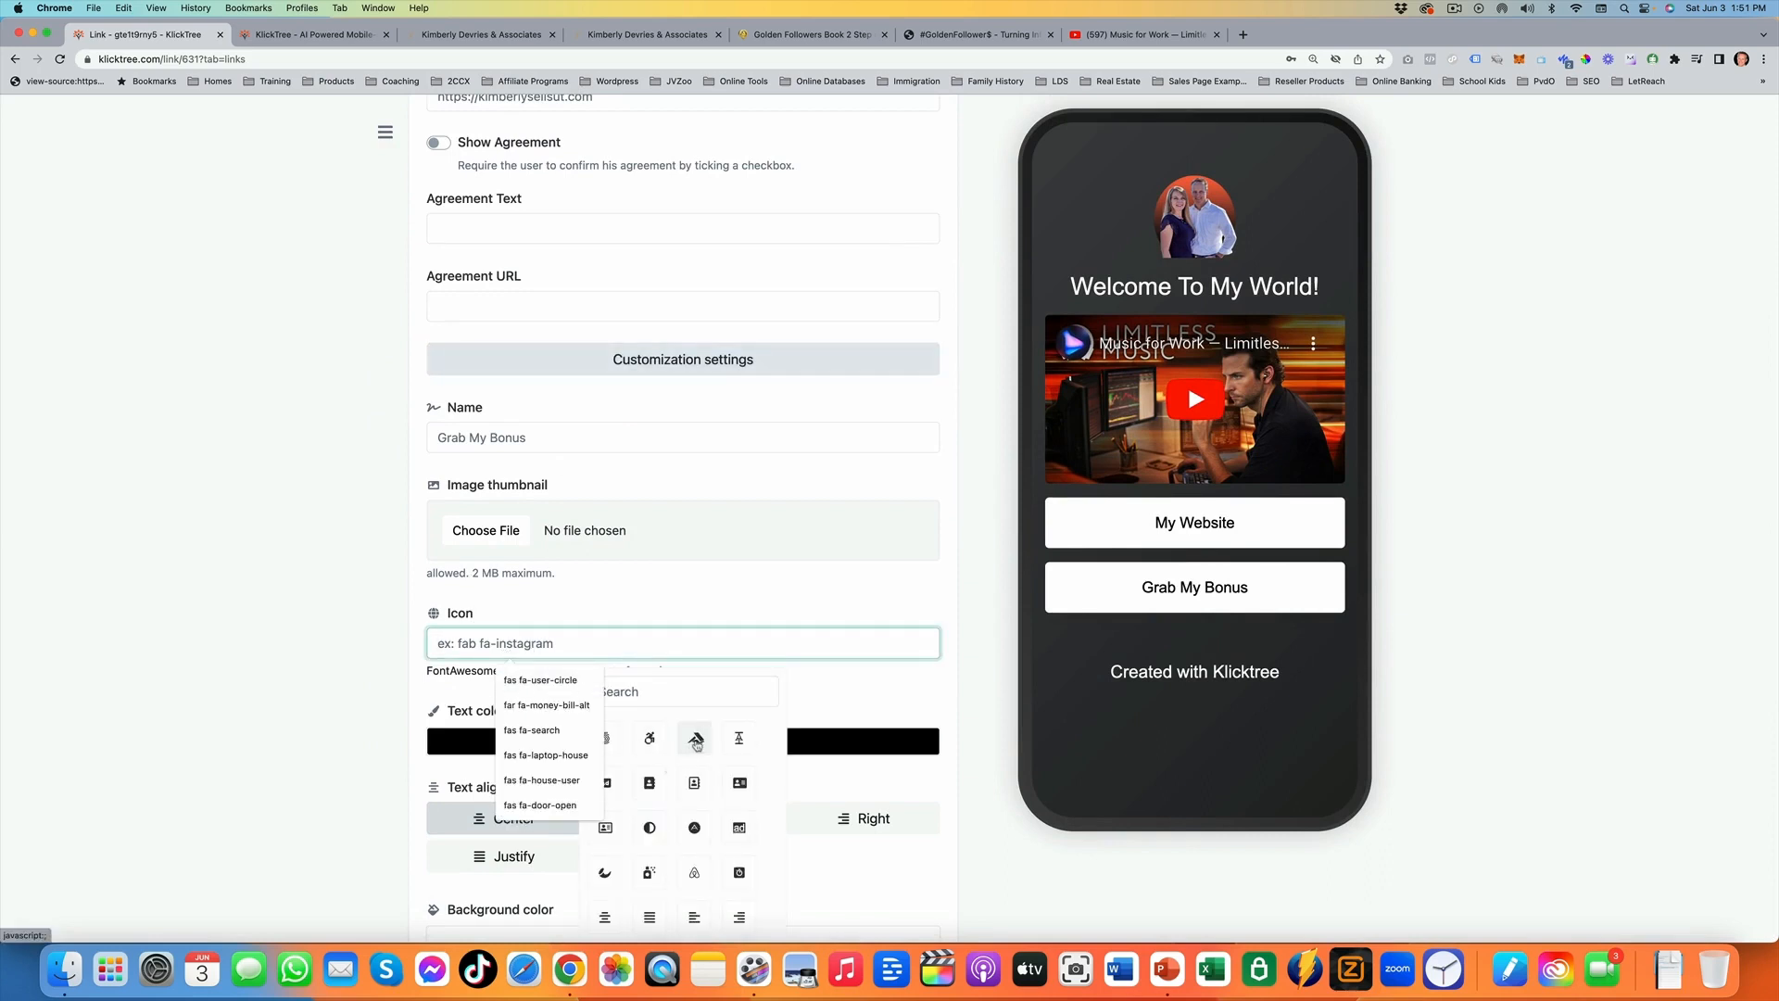
{"action": "left_click", "coordinate": [694, 747]}
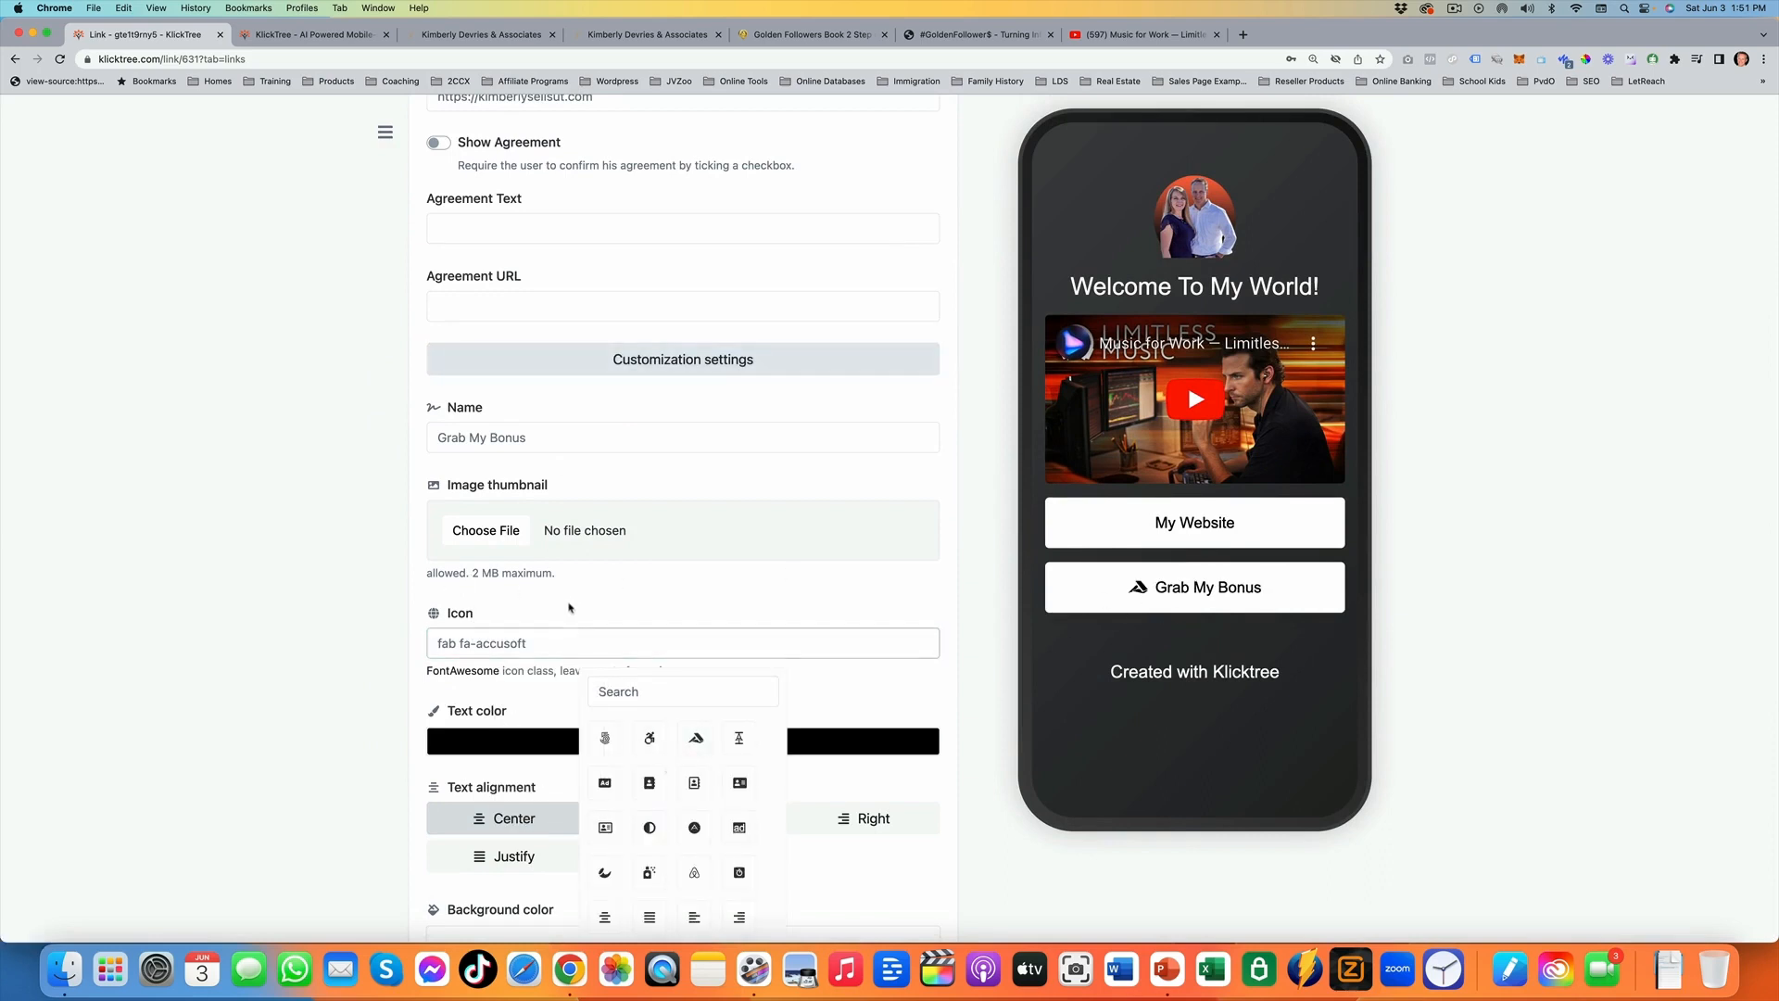
{"action": "left_click", "coordinate": [624, 643]}
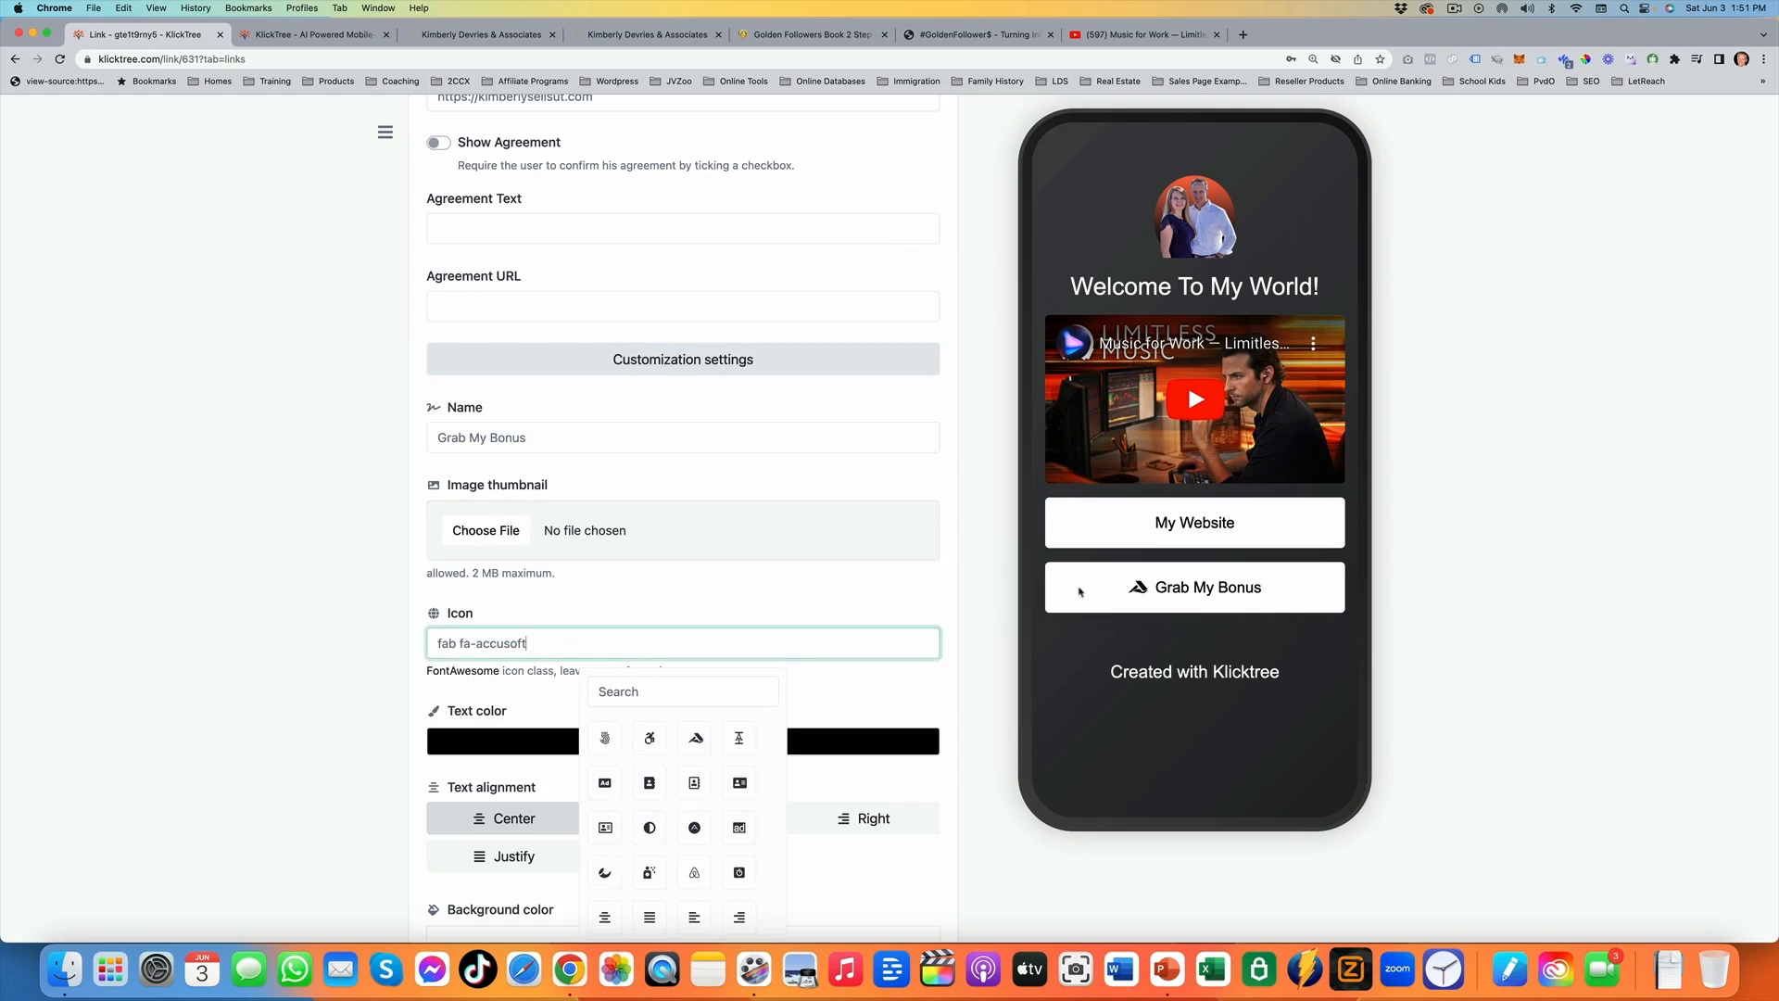
{"action": "scroll", "coordinate": [599, 509], "scroll_direction": "down", "scroll_amount": 2}
{"action": "left_click", "coordinate": [837, 578]}
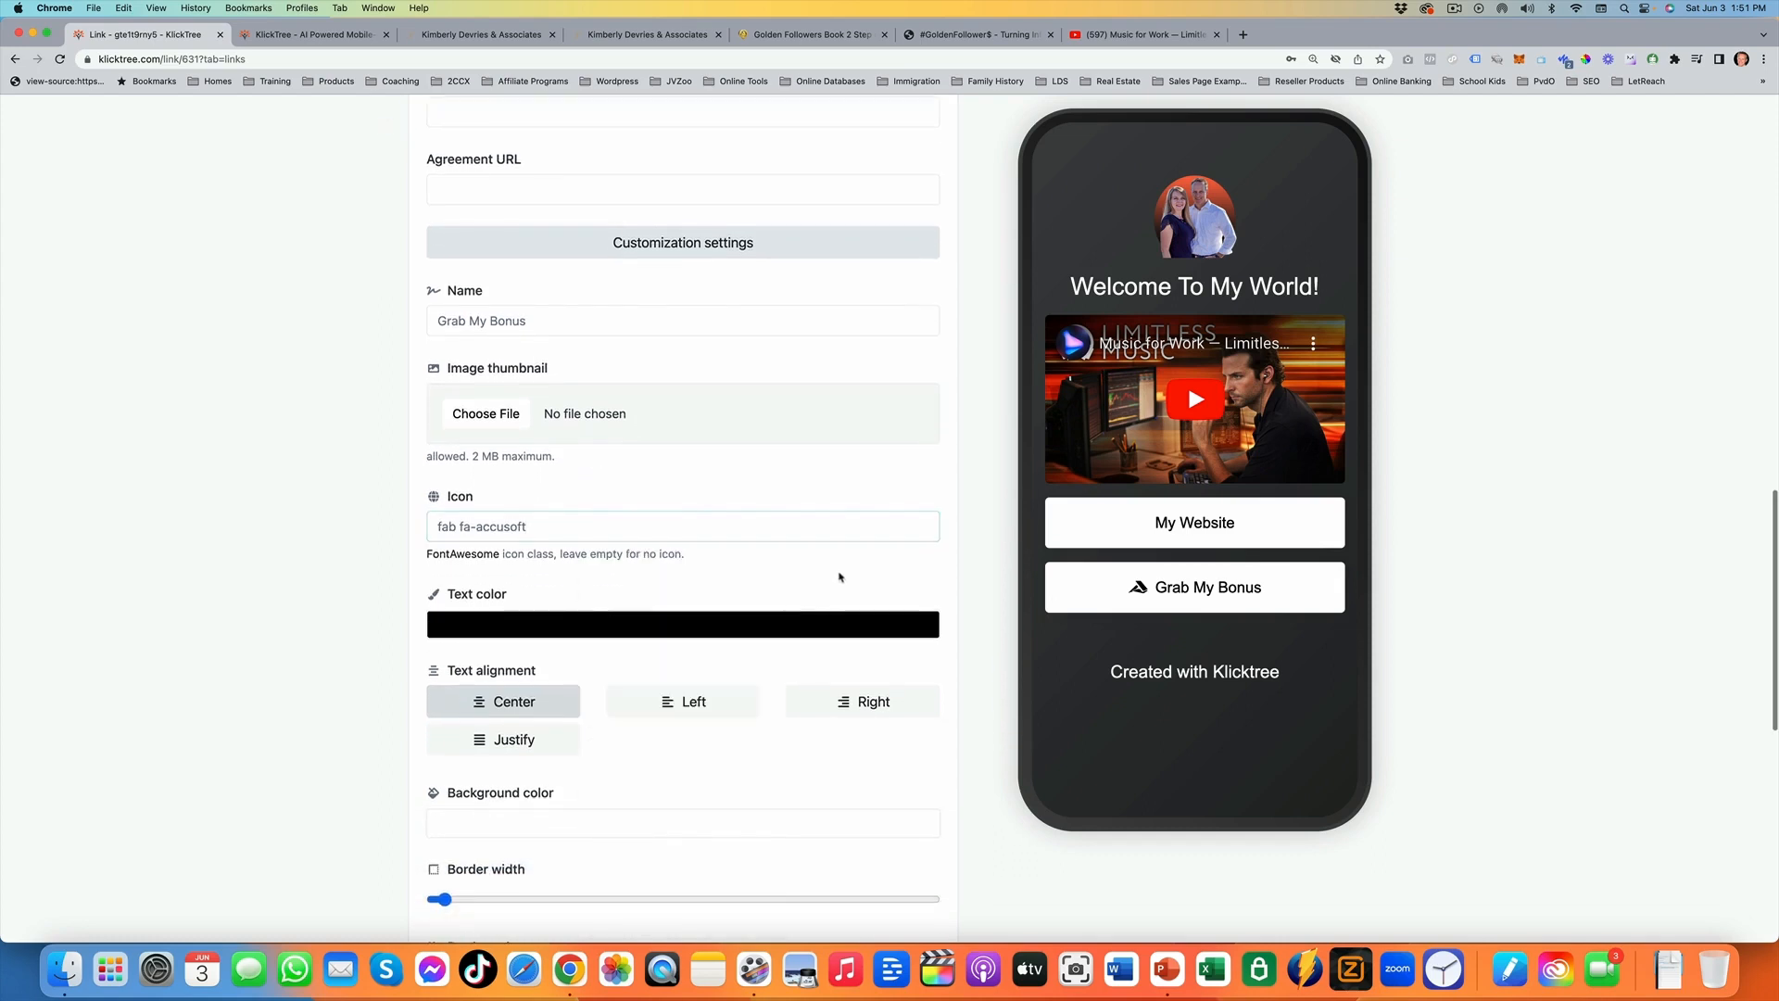
Set the Grab My Bonus button's text color to white, #FFFFFF
{"action": "left_click", "coordinate": [649, 623]}
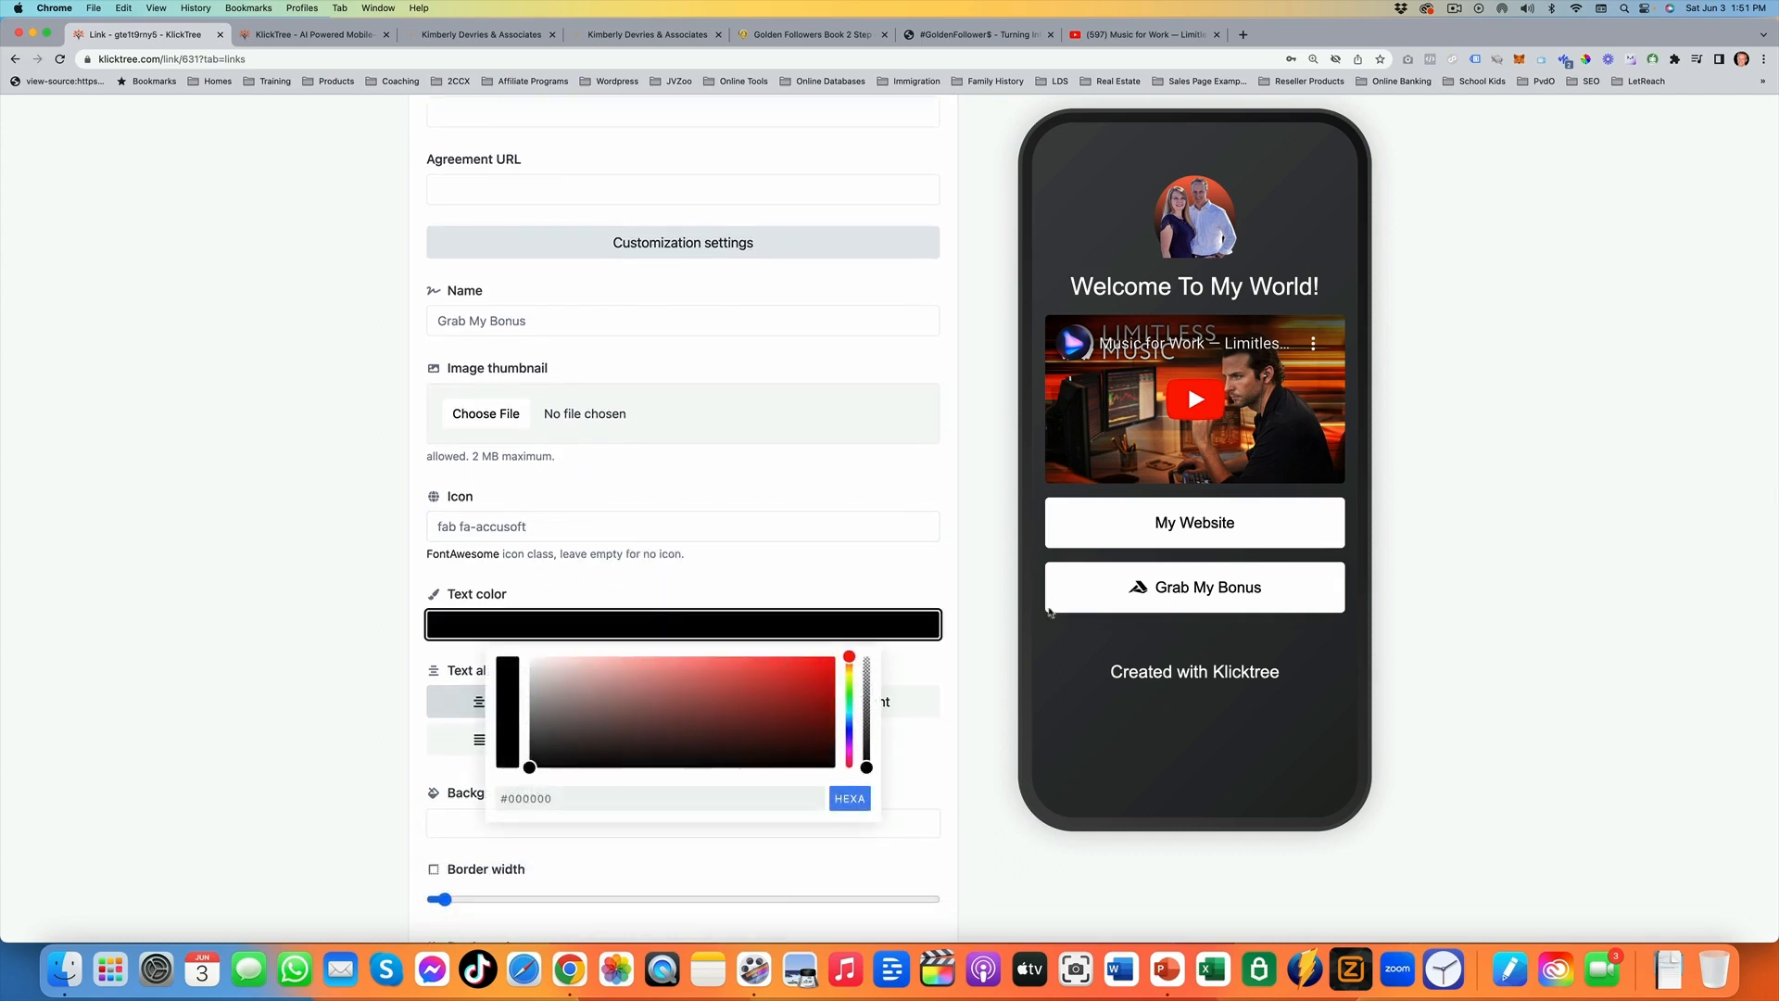
{"action": "left_click_drag", "start_coordinate": [656, 767], "coordinate": [525, 657]}
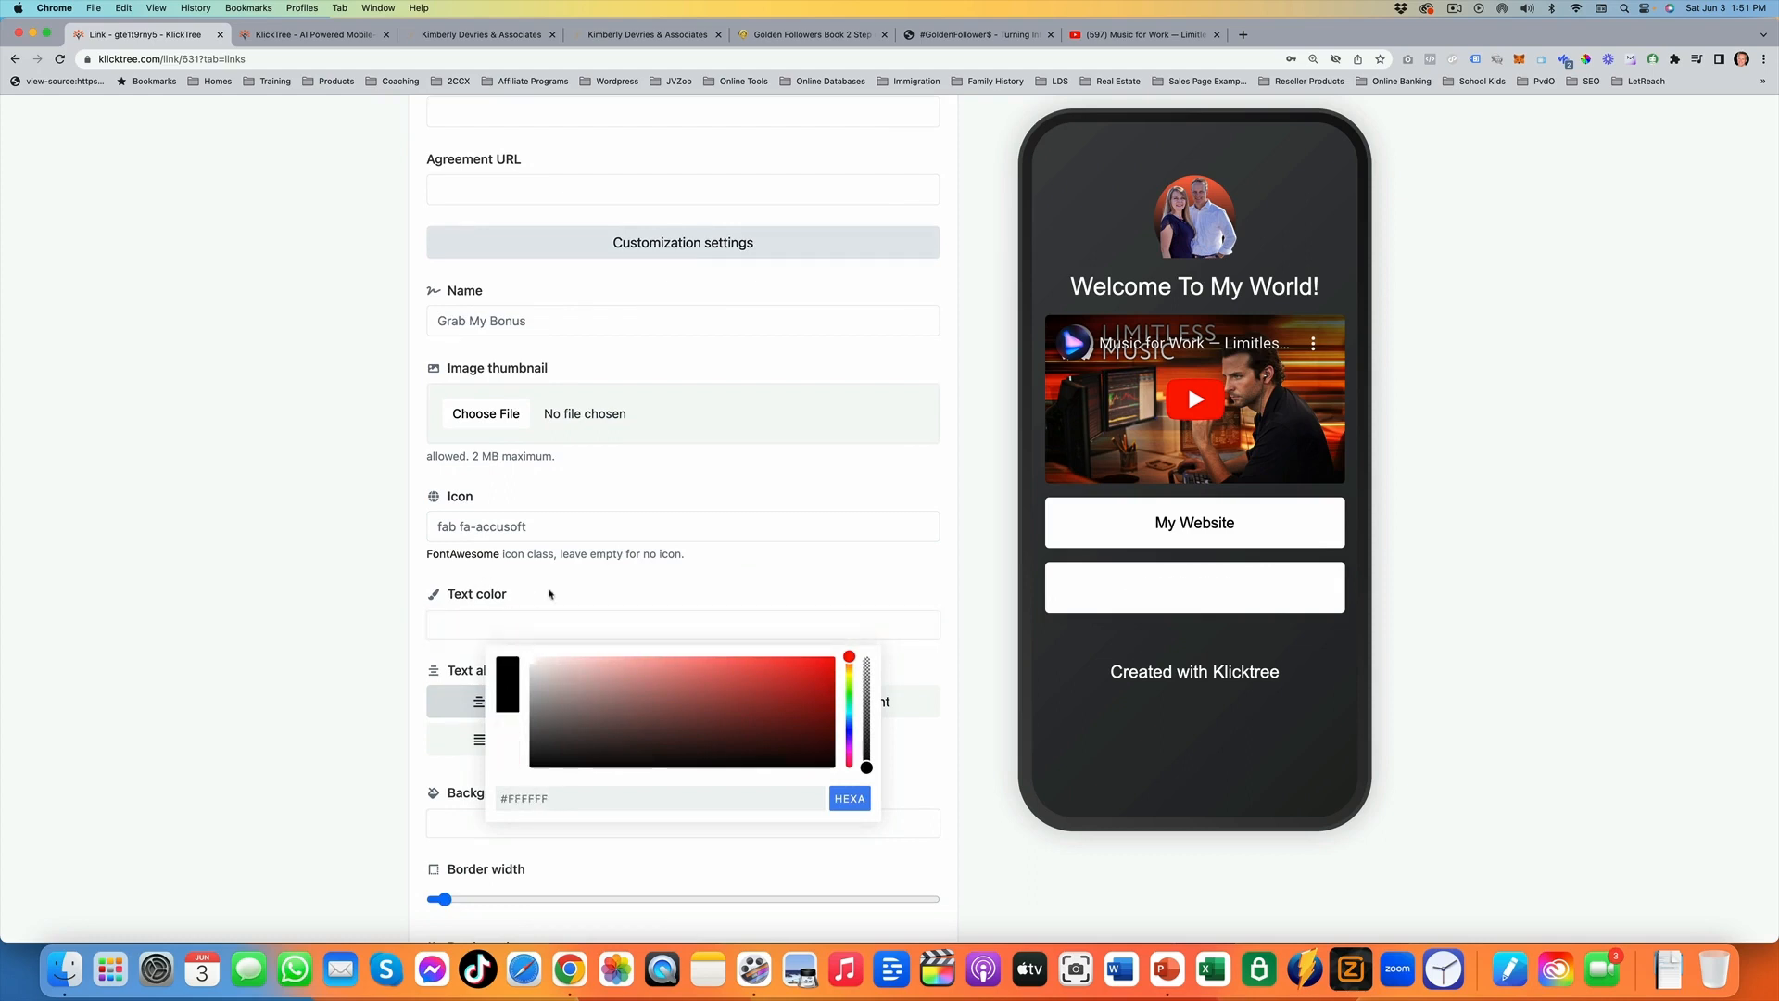
{"action": "left_click", "coordinate": [547, 596]}
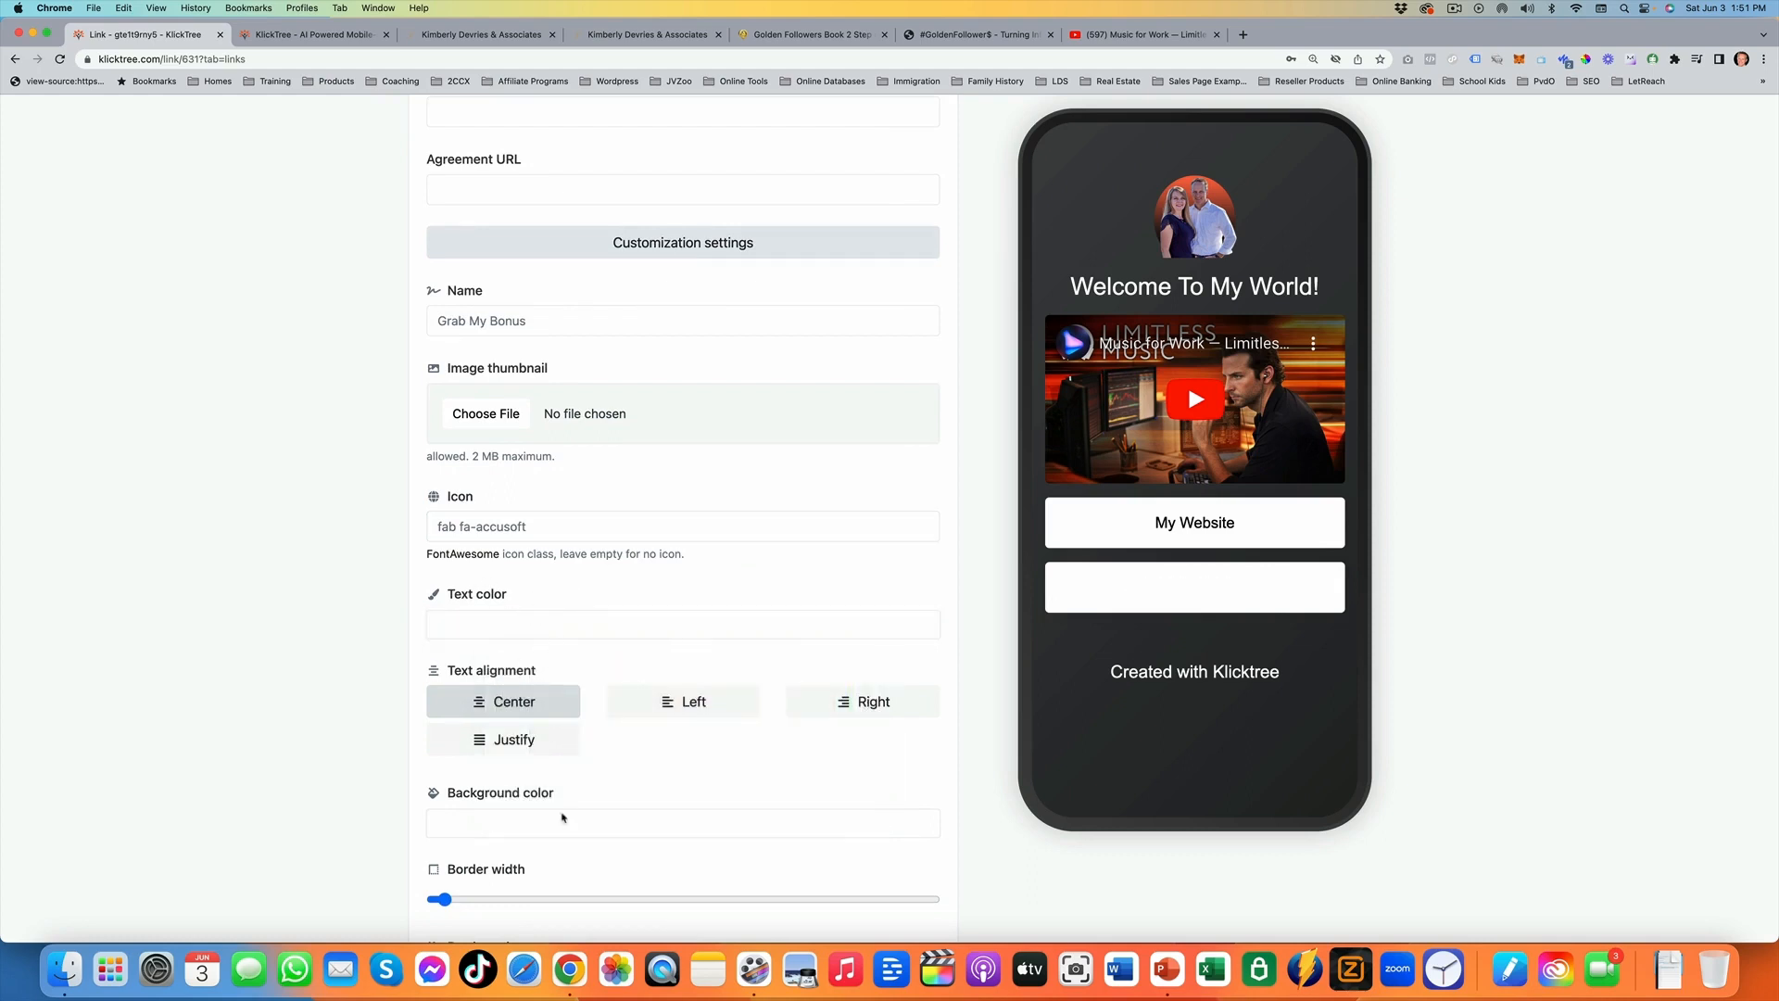
Set the Grab My Bonus button's background color to a dark gray
{"action": "left_click", "coordinate": [559, 821]}
{"action": "left_click", "coordinate": [545, 890]}
{"action": "left_click_drag", "start_coordinate": [540, 897], "coordinate": [529, 930]}
{"action": "scroll", "coordinate": [924, 417], "scroll_direction": "down", "scroll_amount": 4}
{"action": "left_click", "coordinate": [914, 428]}
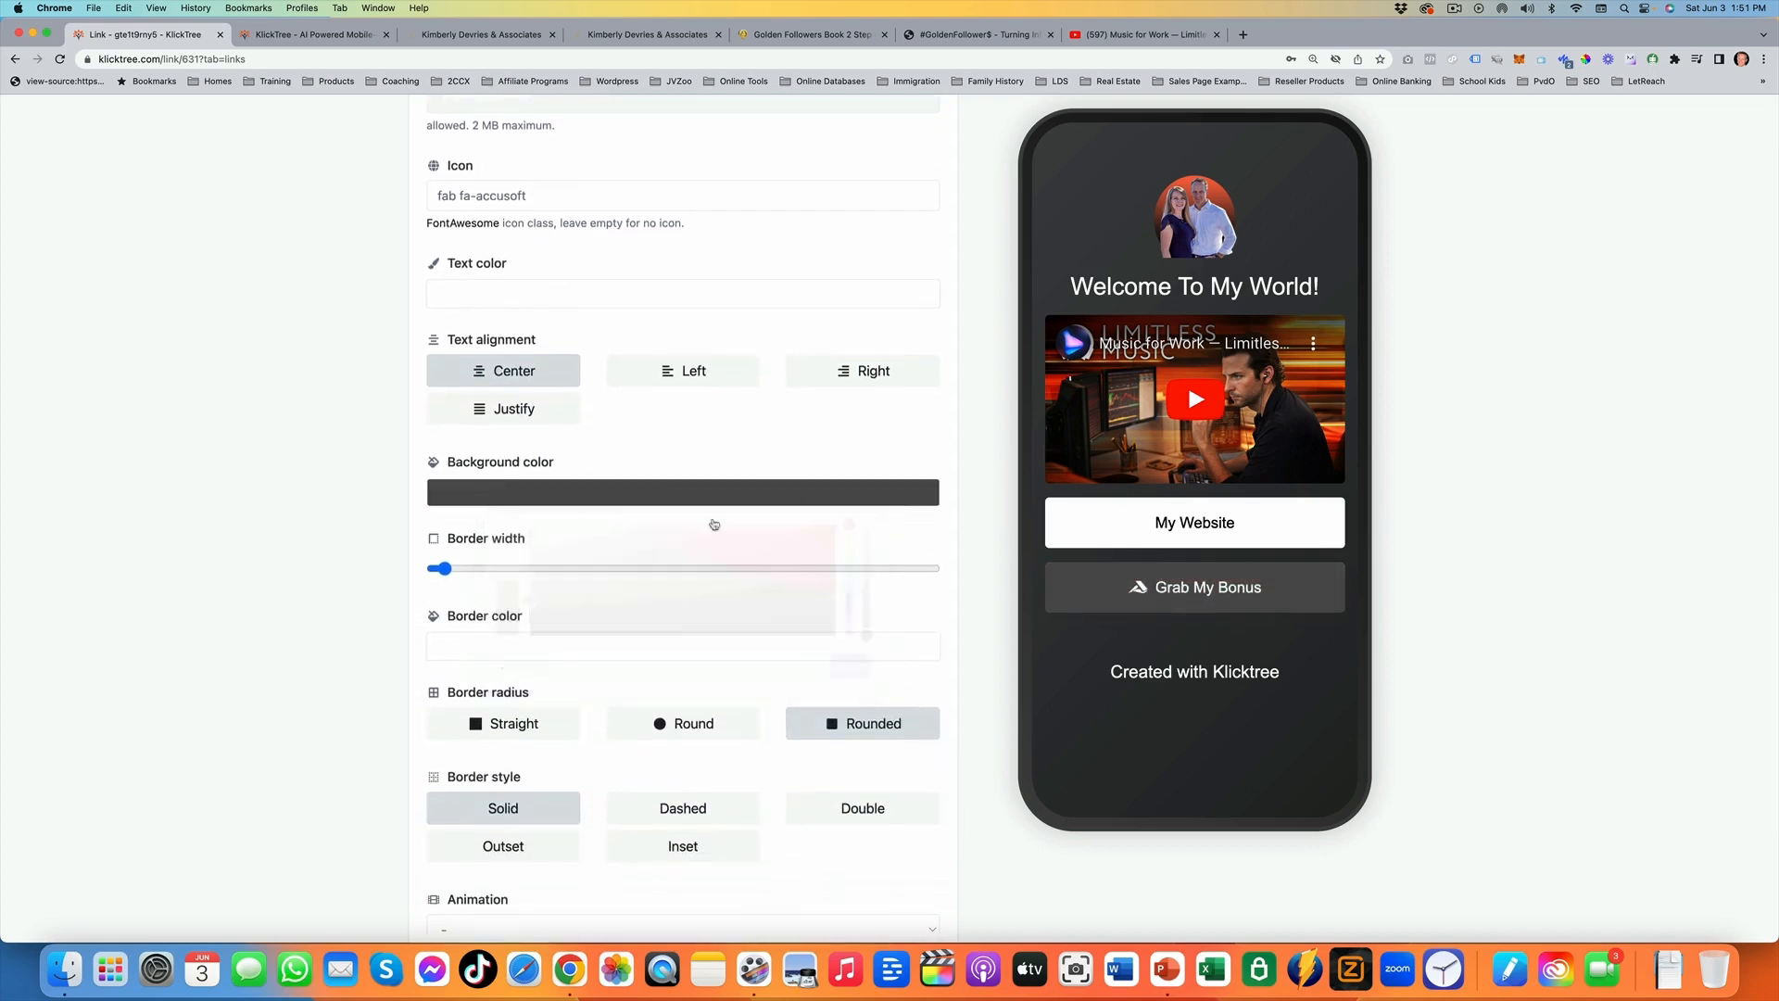
Give the Grab My Bonus button a Round border radius and save the block's changes
{"action": "scroll", "coordinate": [643, 555], "scroll_direction": "down", "scroll_amount": 2}
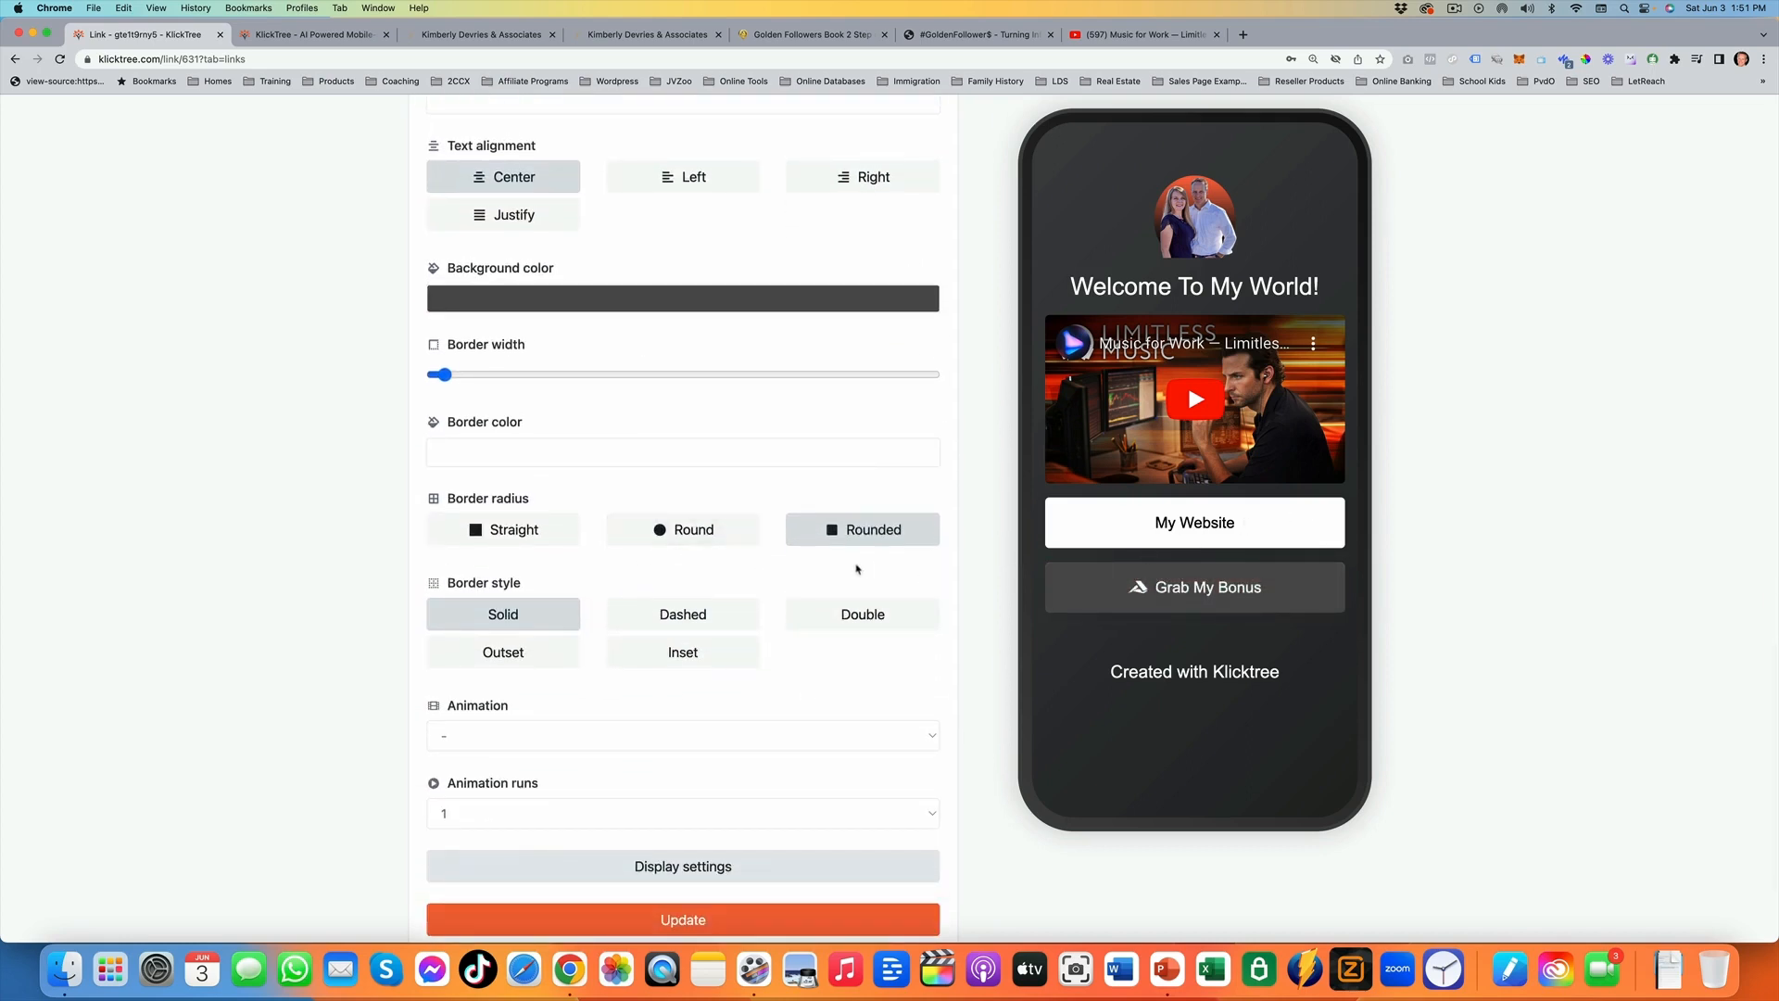
{"action": "left_click", "coordinate": [675, 534]}
{"action": "left_click", "coordinate": [855, 540]}
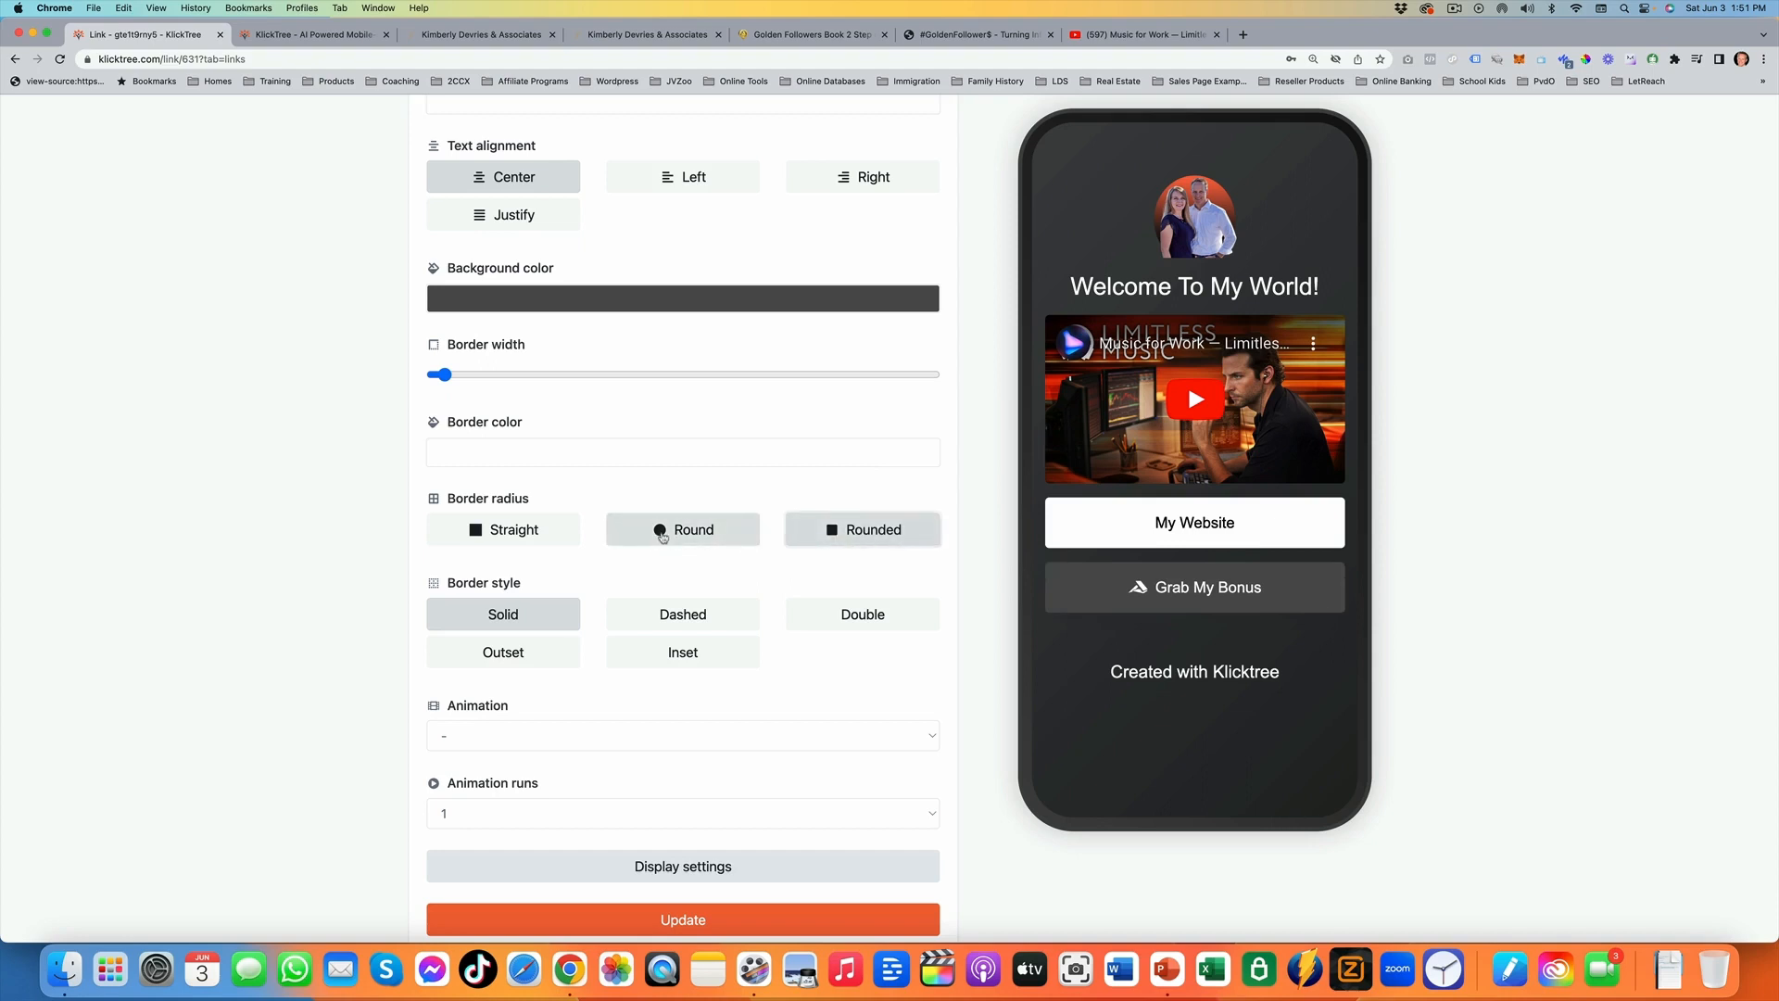
{"action": "left_click", "coordinate": [664, 536]}
{"action": "scroll", "coordinate": [667, 556], "scroll_direction": "down", "scroll_amount": 3}
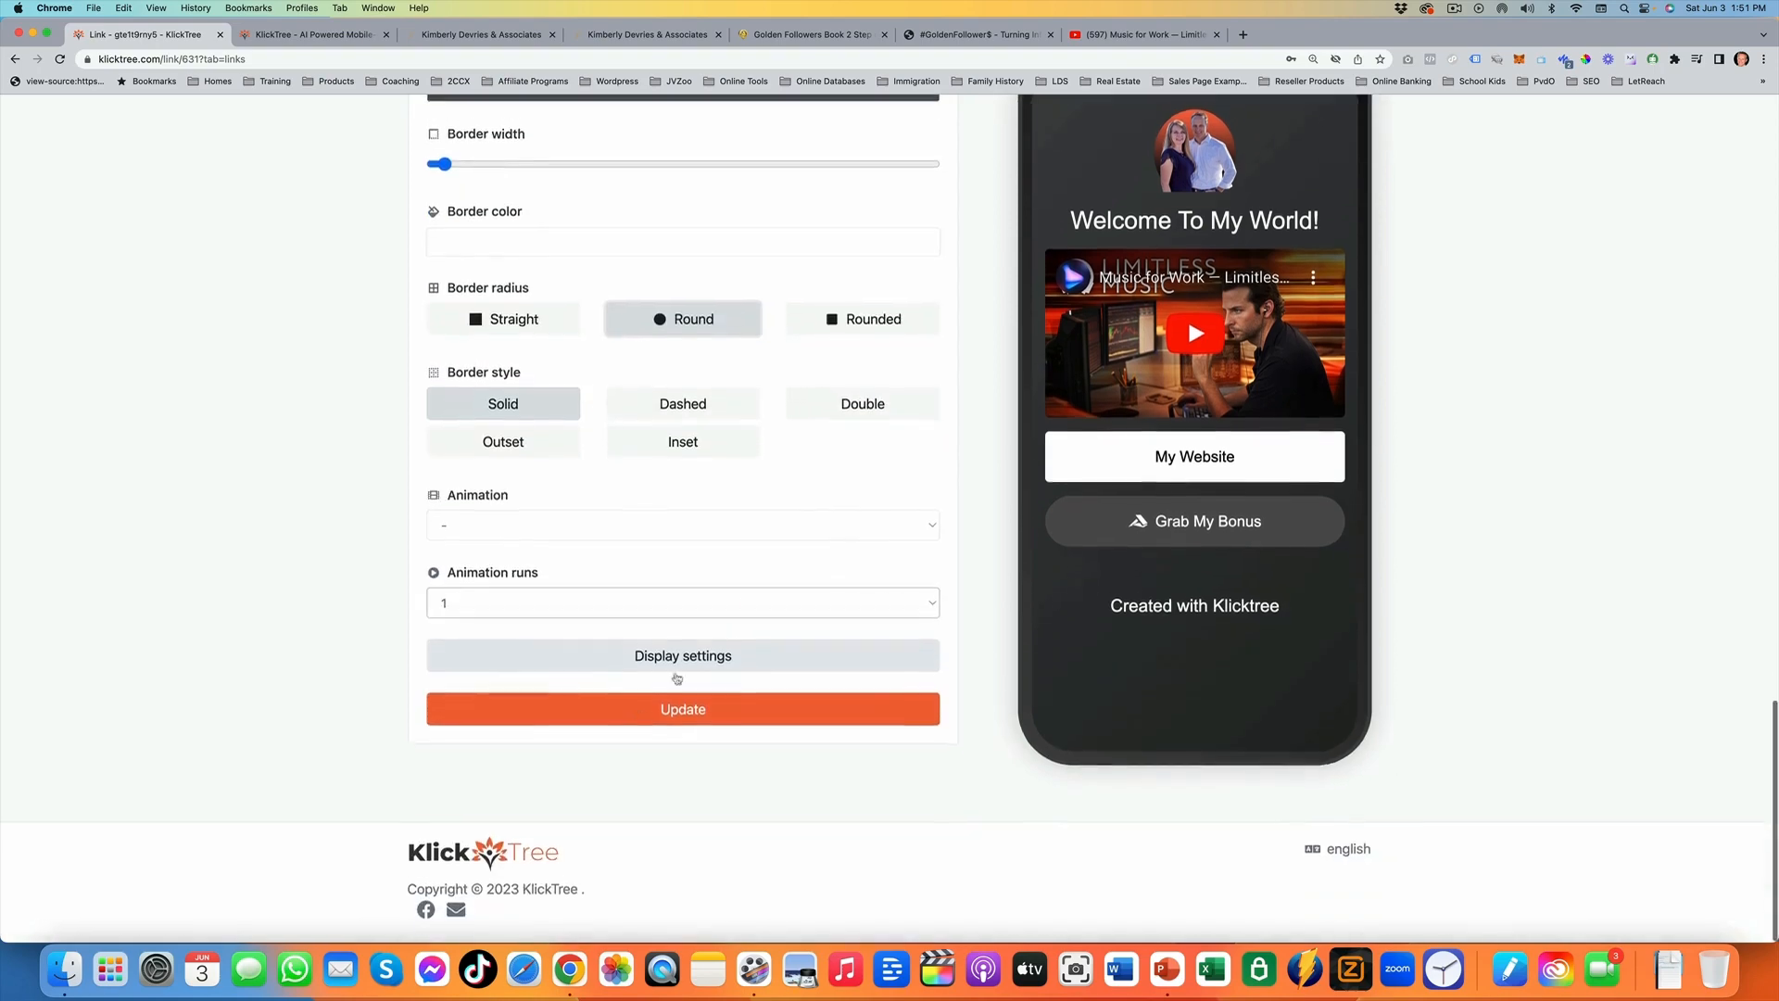
{"action": "left_click", "coordinate": [730, 713]}
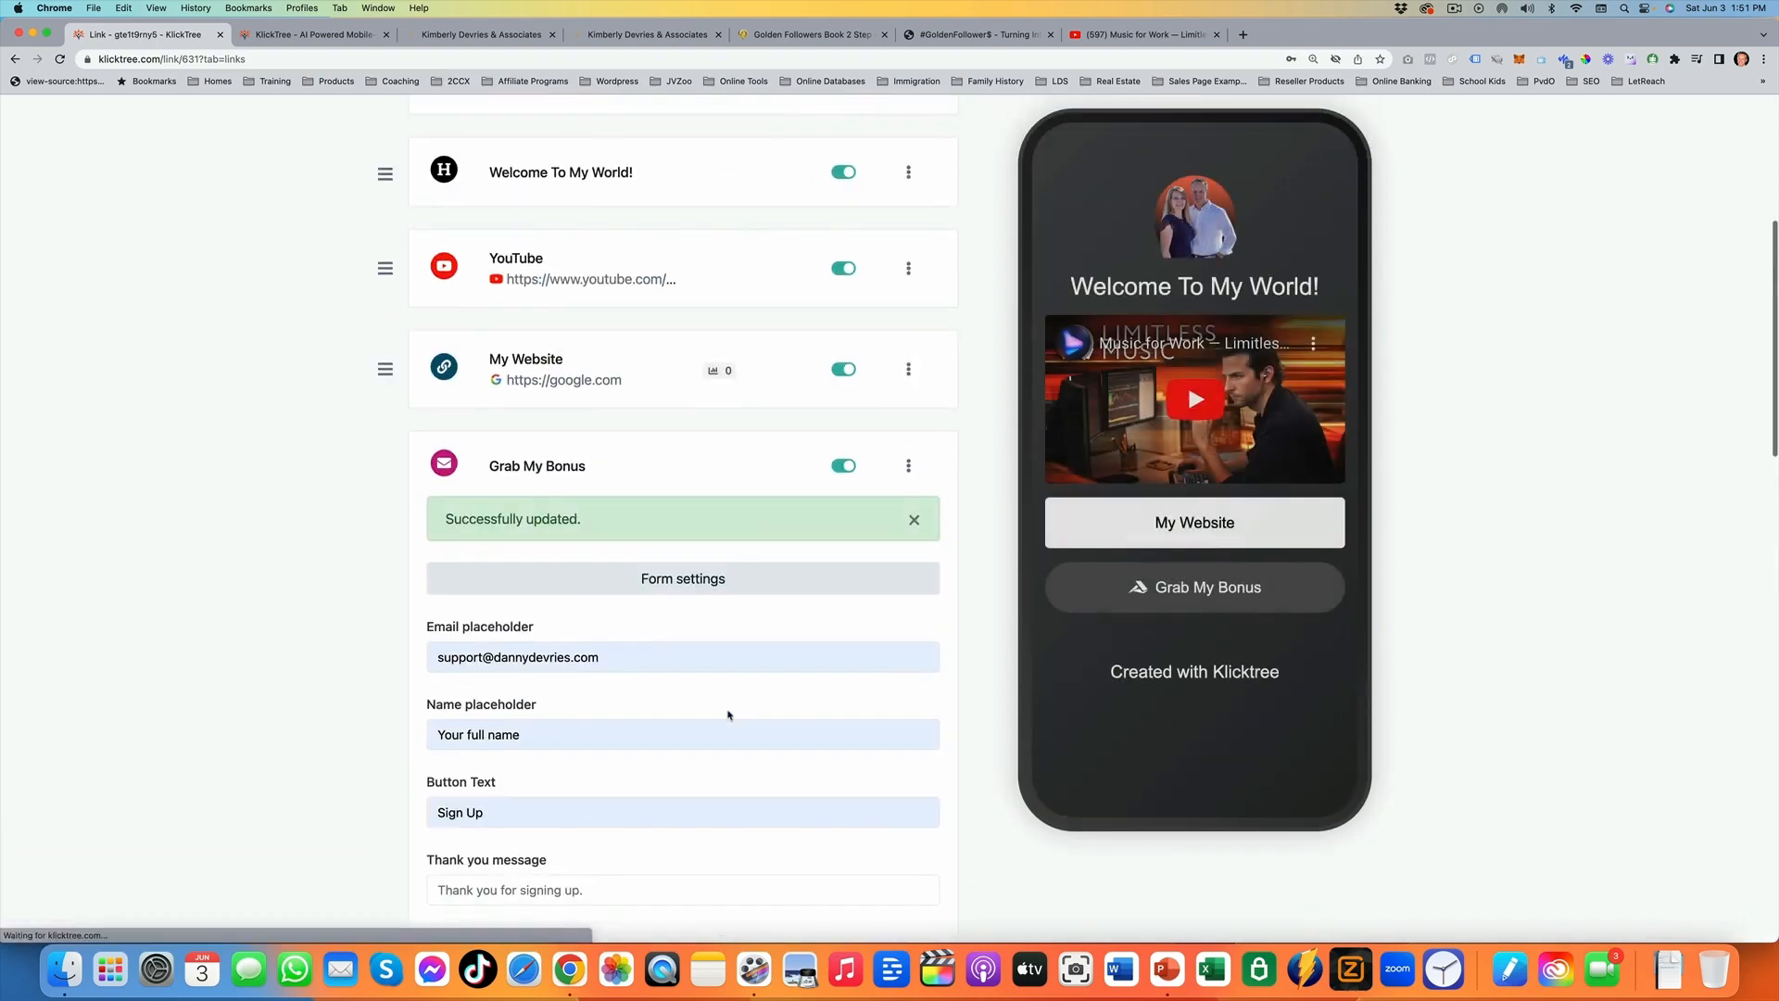
Collapse the Grab My Bonus block and add an Image block with an uploaded picture file
{"action": "left_click", "coordinate": [602, 467]}
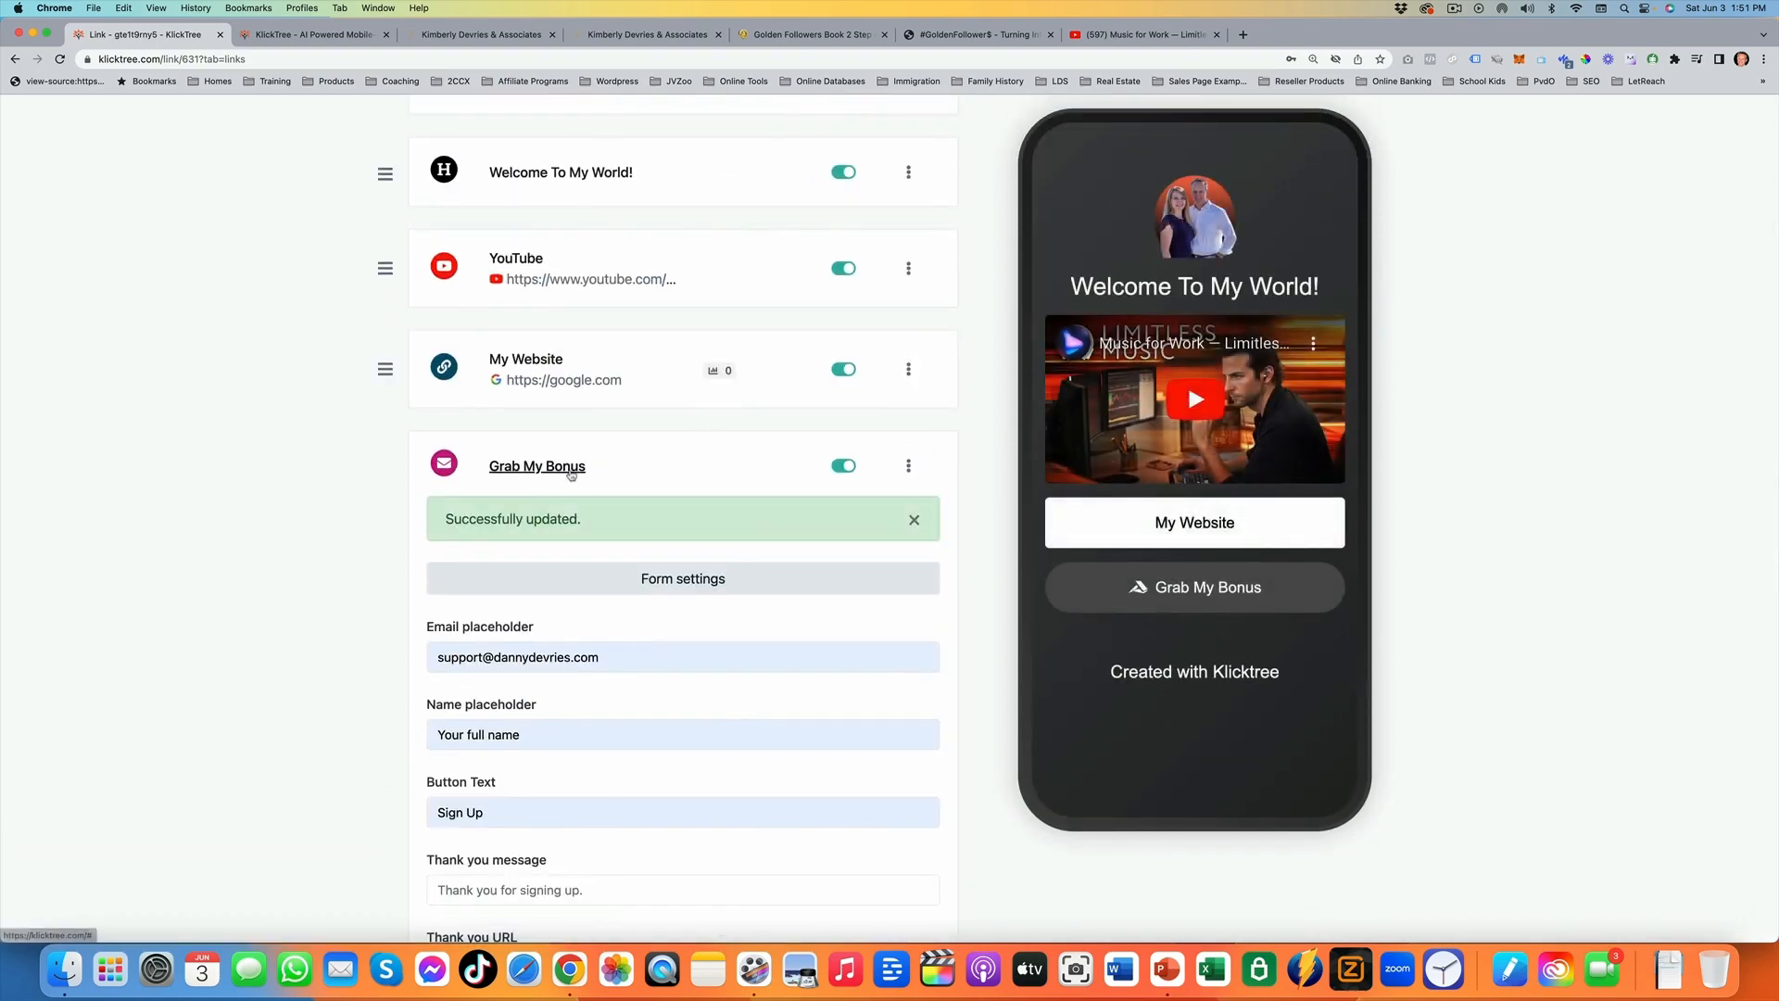
{"action": "scroll", "coordinate": [806, 467], "scroll_direction": "up", "scroll_amount": 5}
{"action": "left_click", "coordinate": [903, 461]}
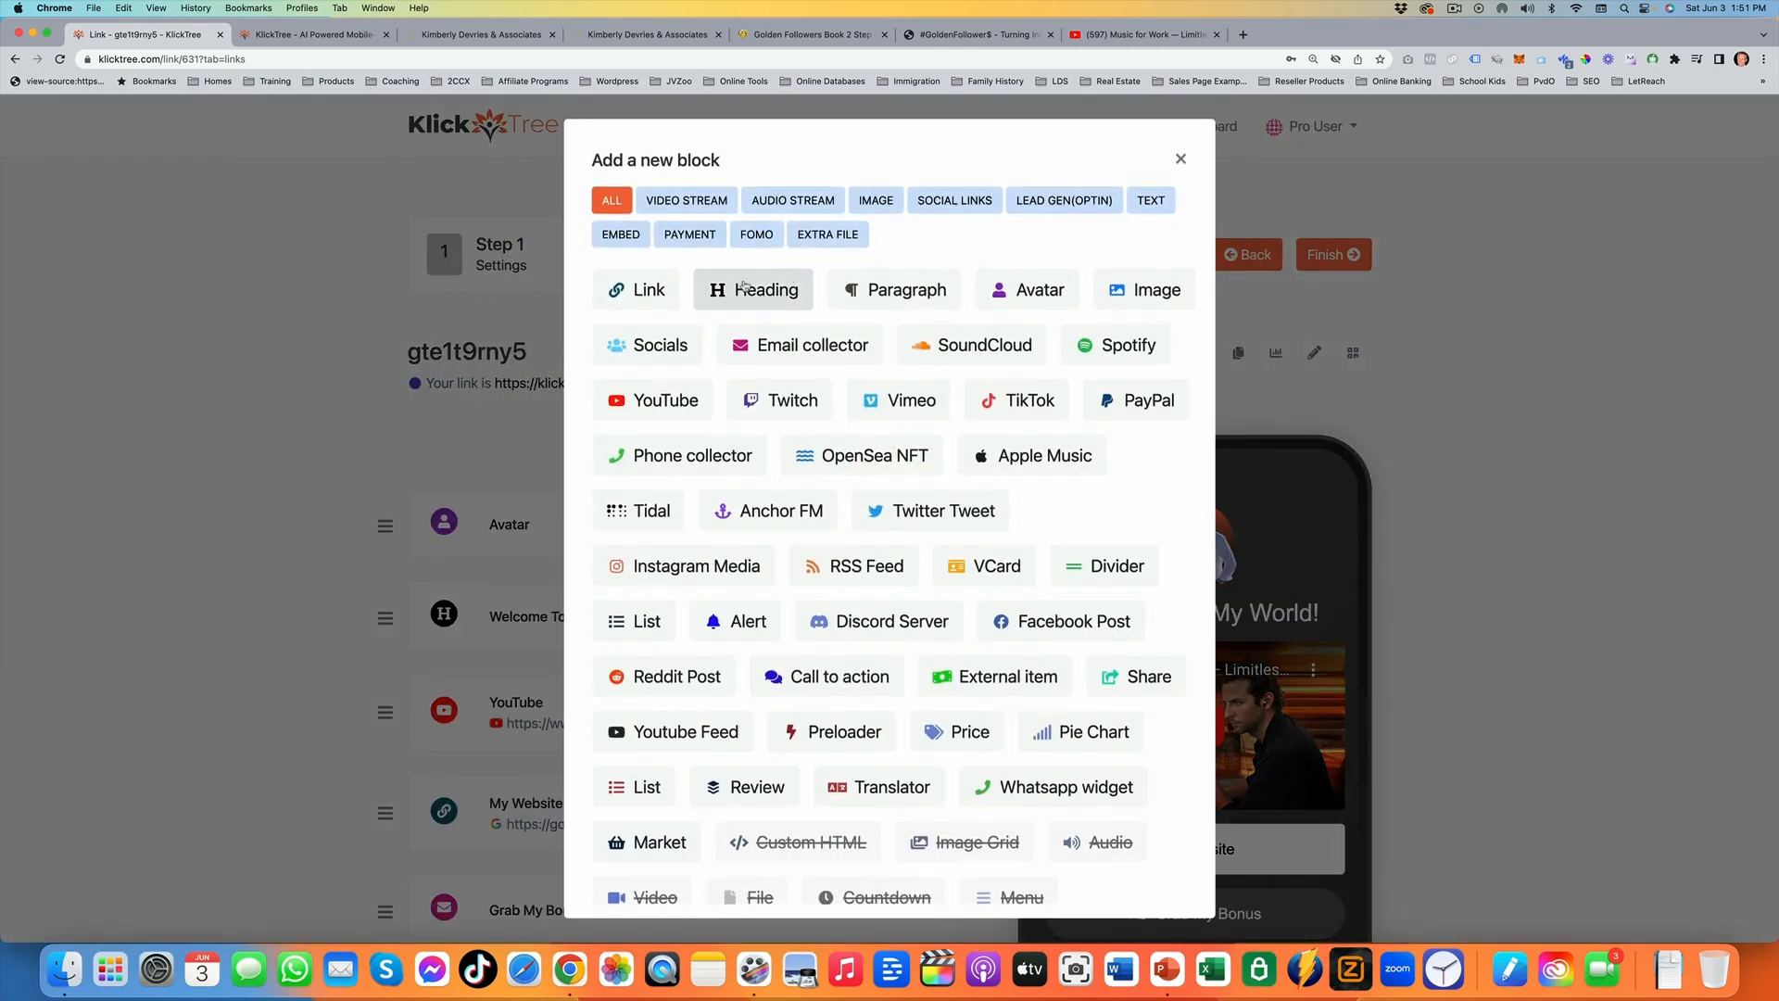
{"action": "left_click", "coordinate": [1117, 295]}
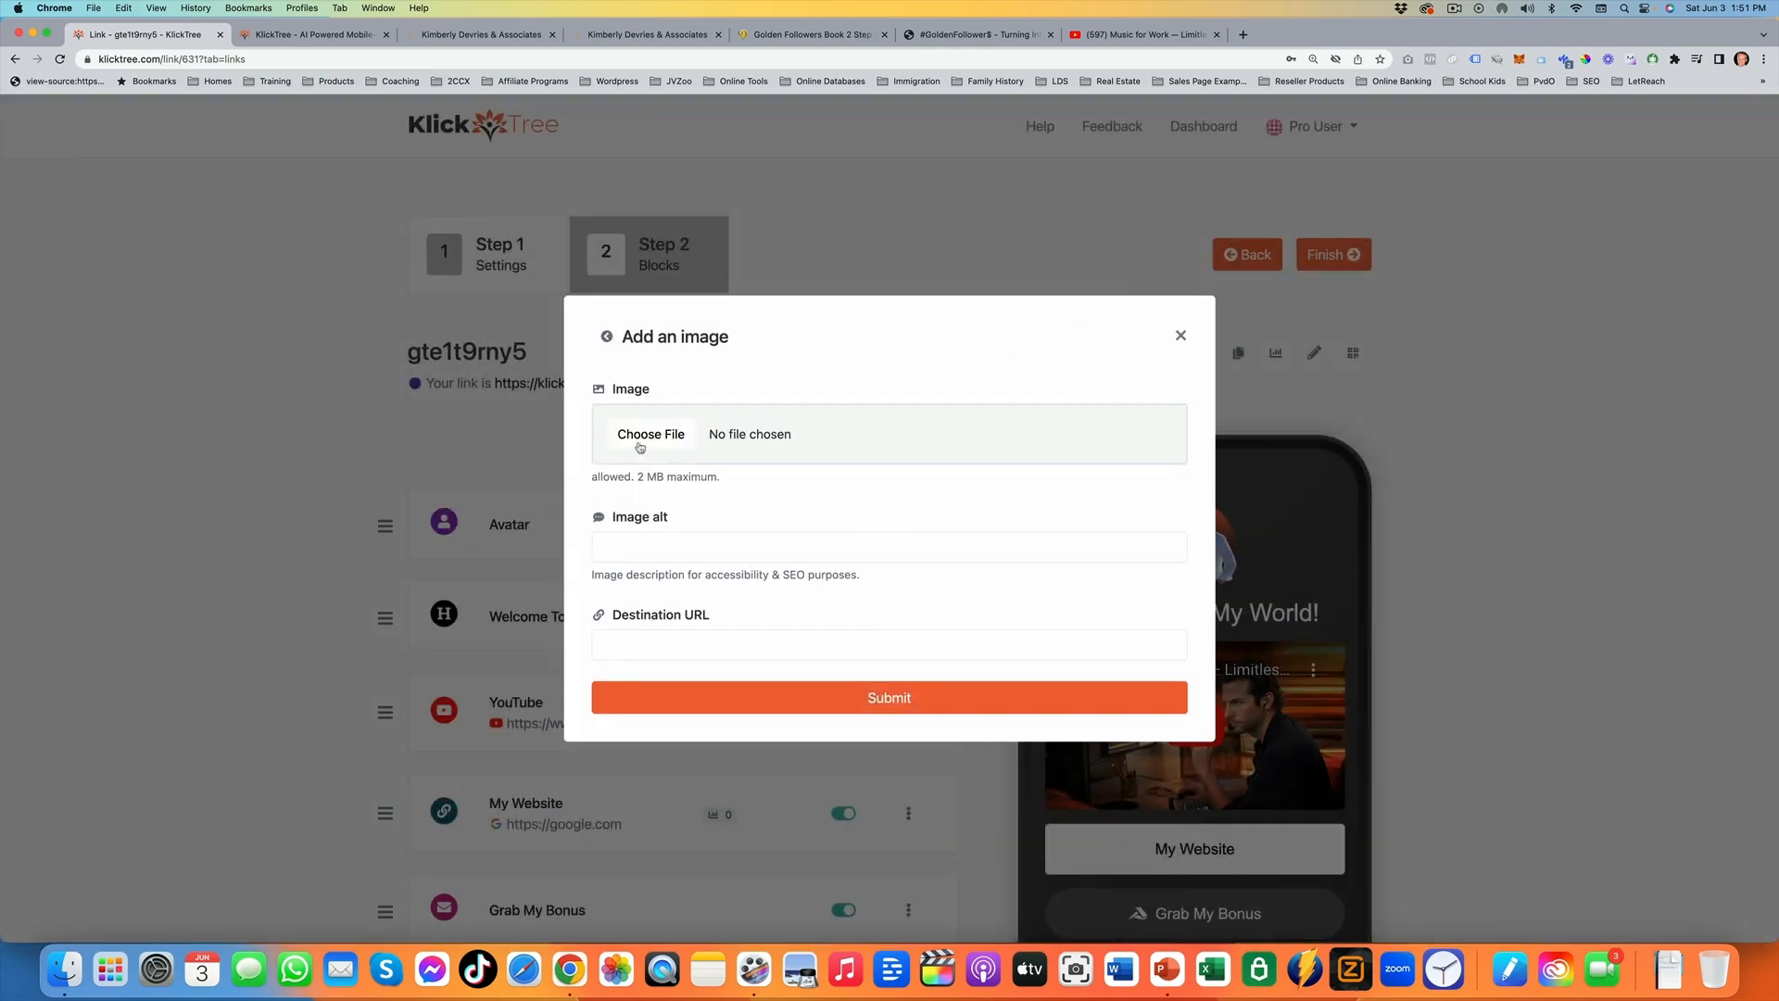
{"action": "left_click", "coordinate": [649, 443]}
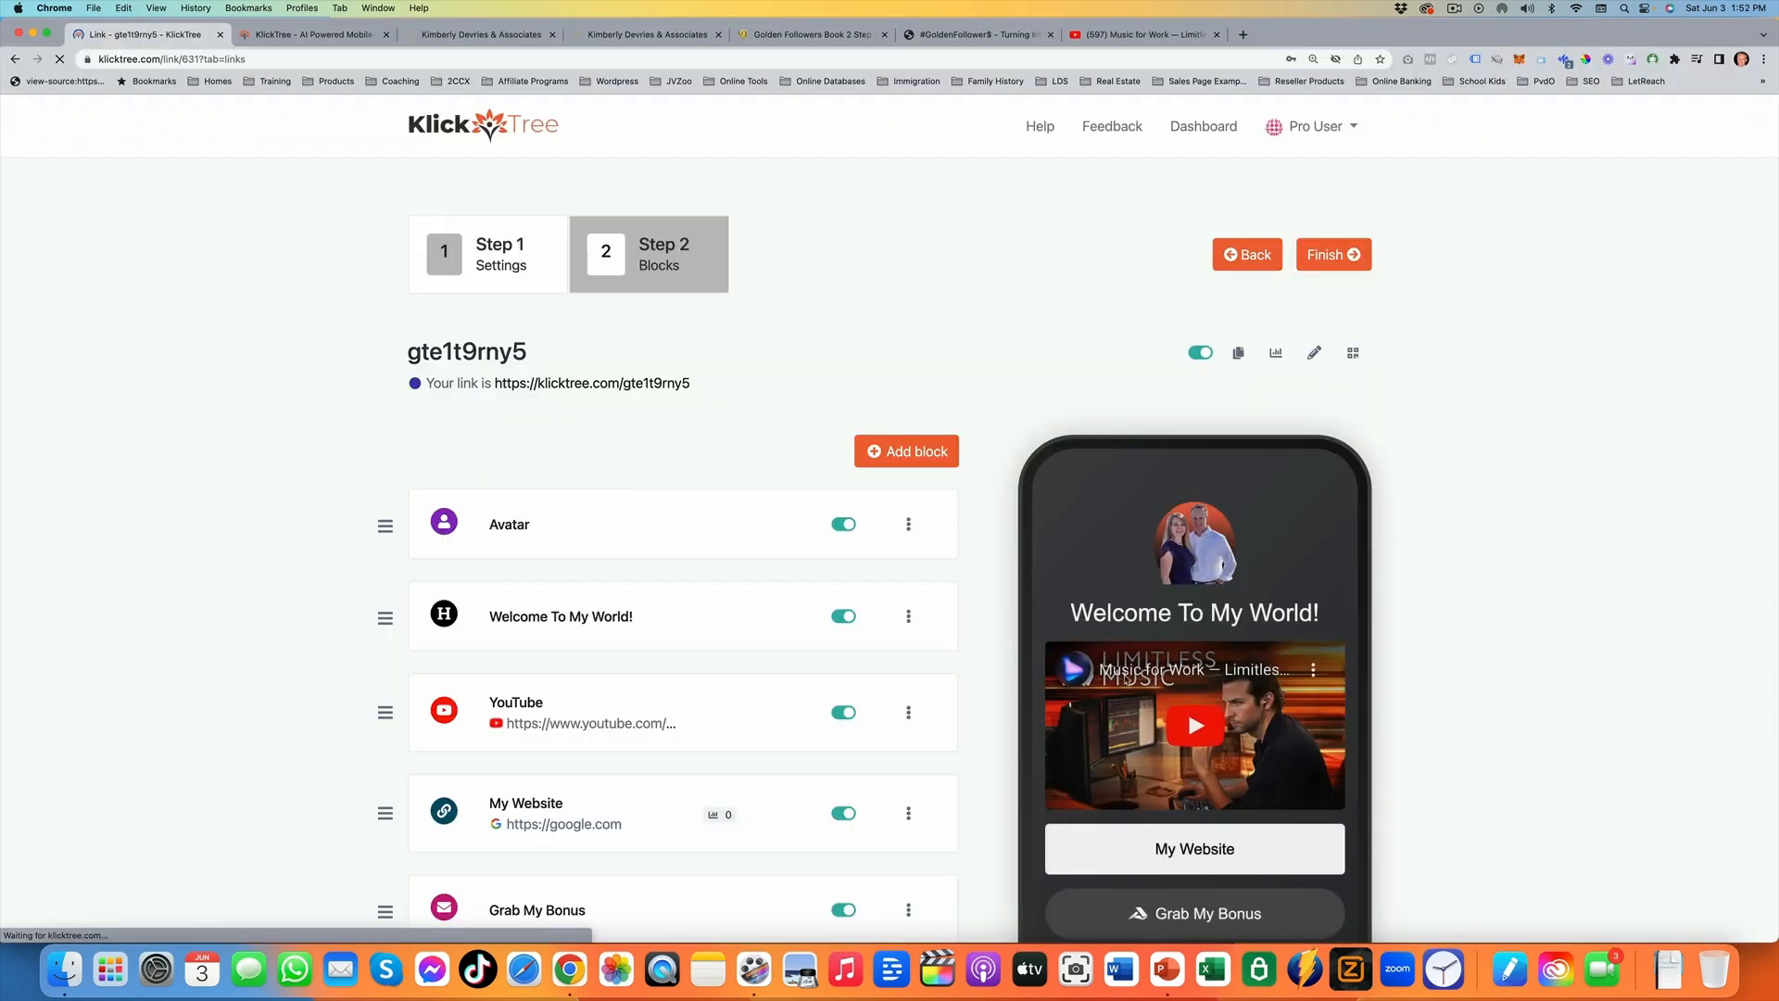
{"action": "scroll", "coordinate": [1186, 225], "scroll_direction": "down", "scroll_amount": 10}
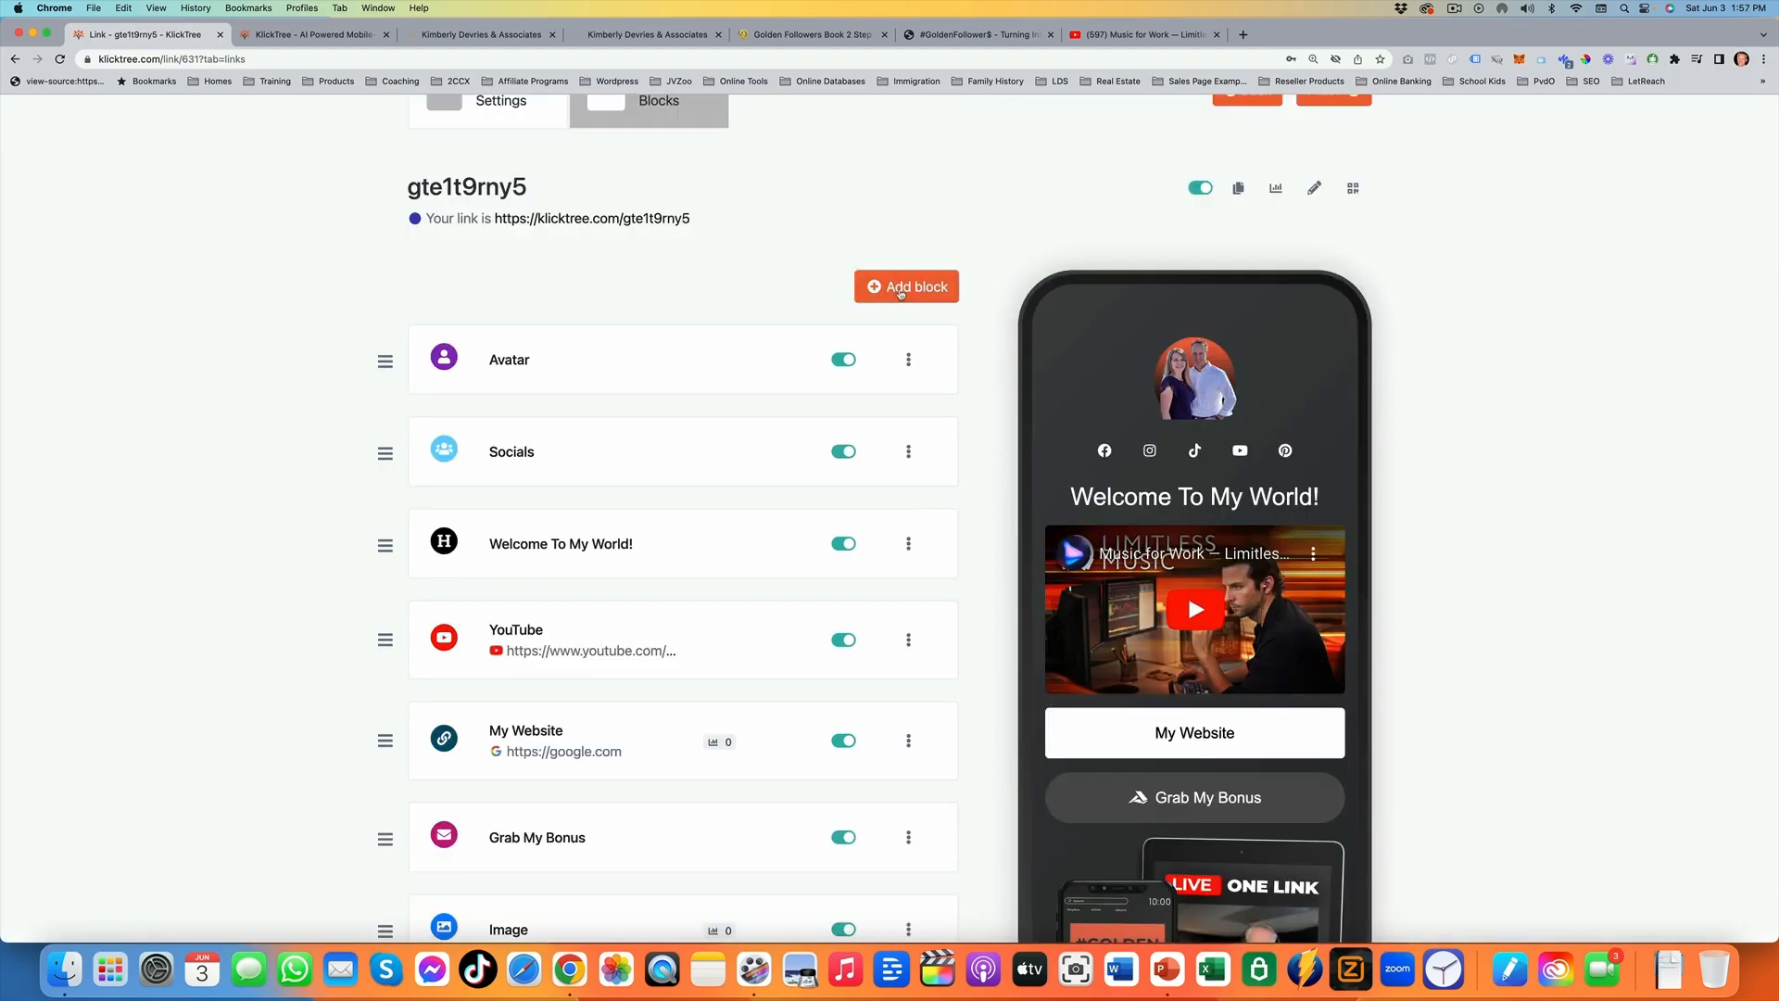
Add a VCard block and name it with the contact's first name
{"action": "left_click", "coordinate": [900, 295]}
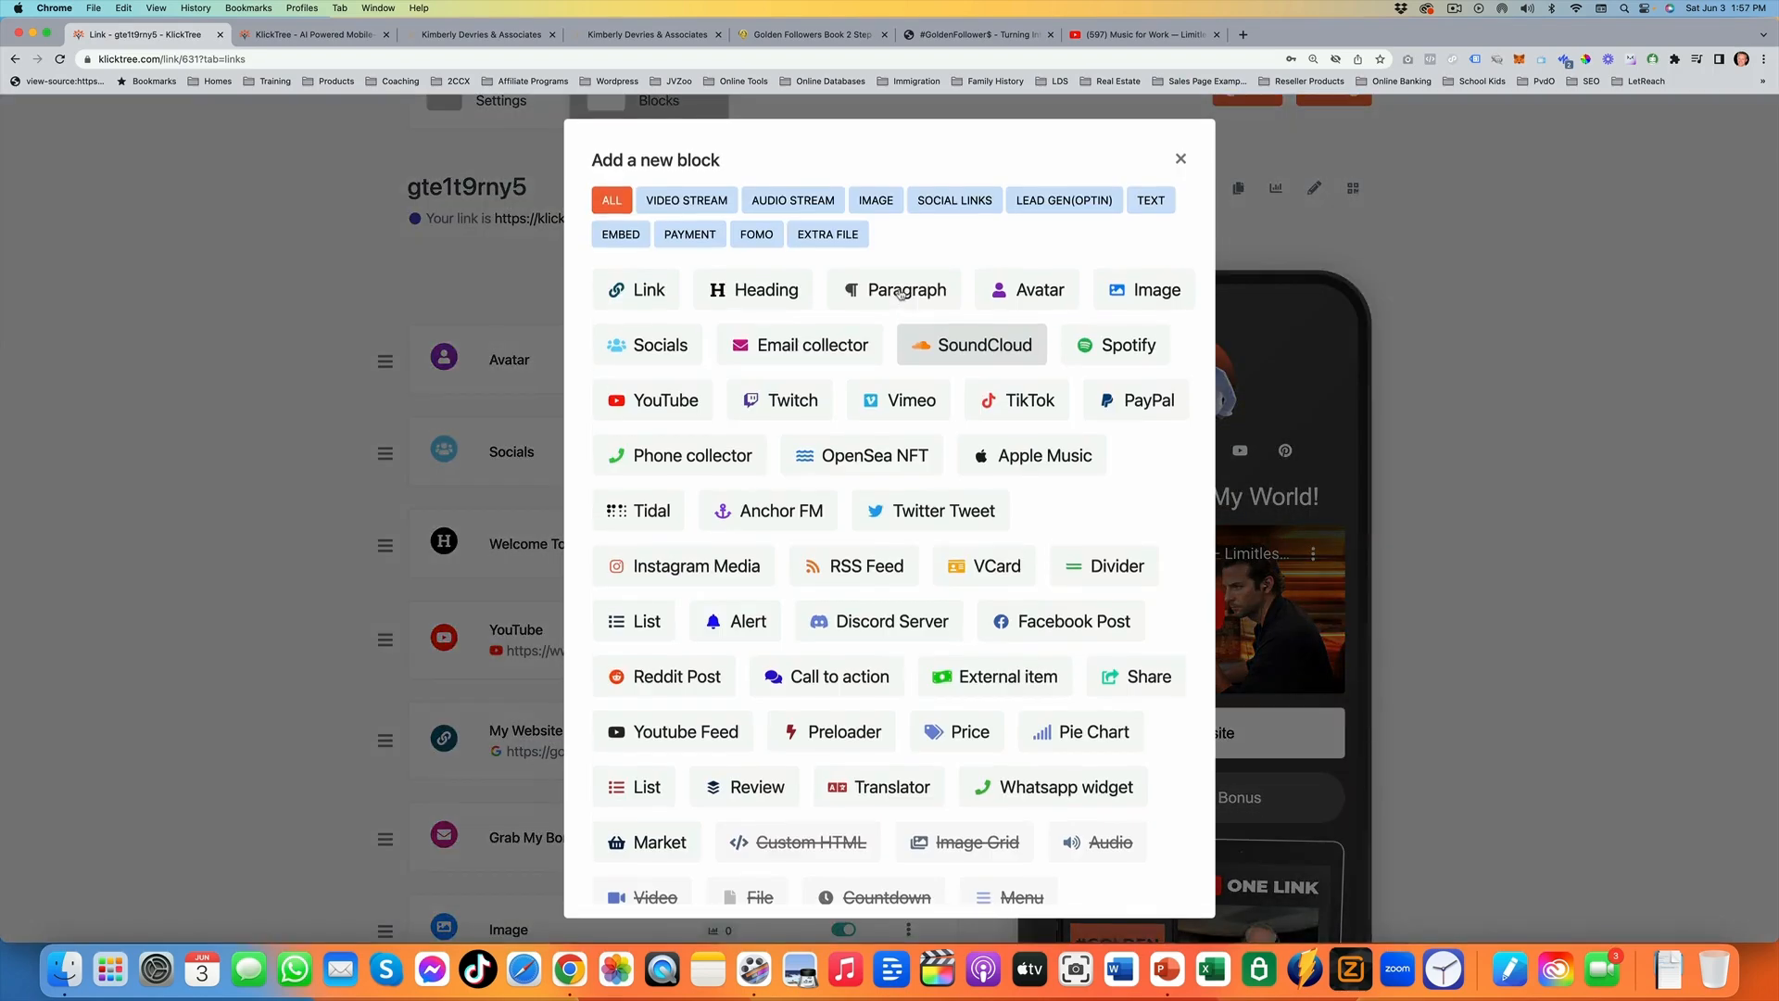
{"action": "left_click", "coordinate": [994, 568]}
{"action": "left_click", "coordinate": [745, 546]}
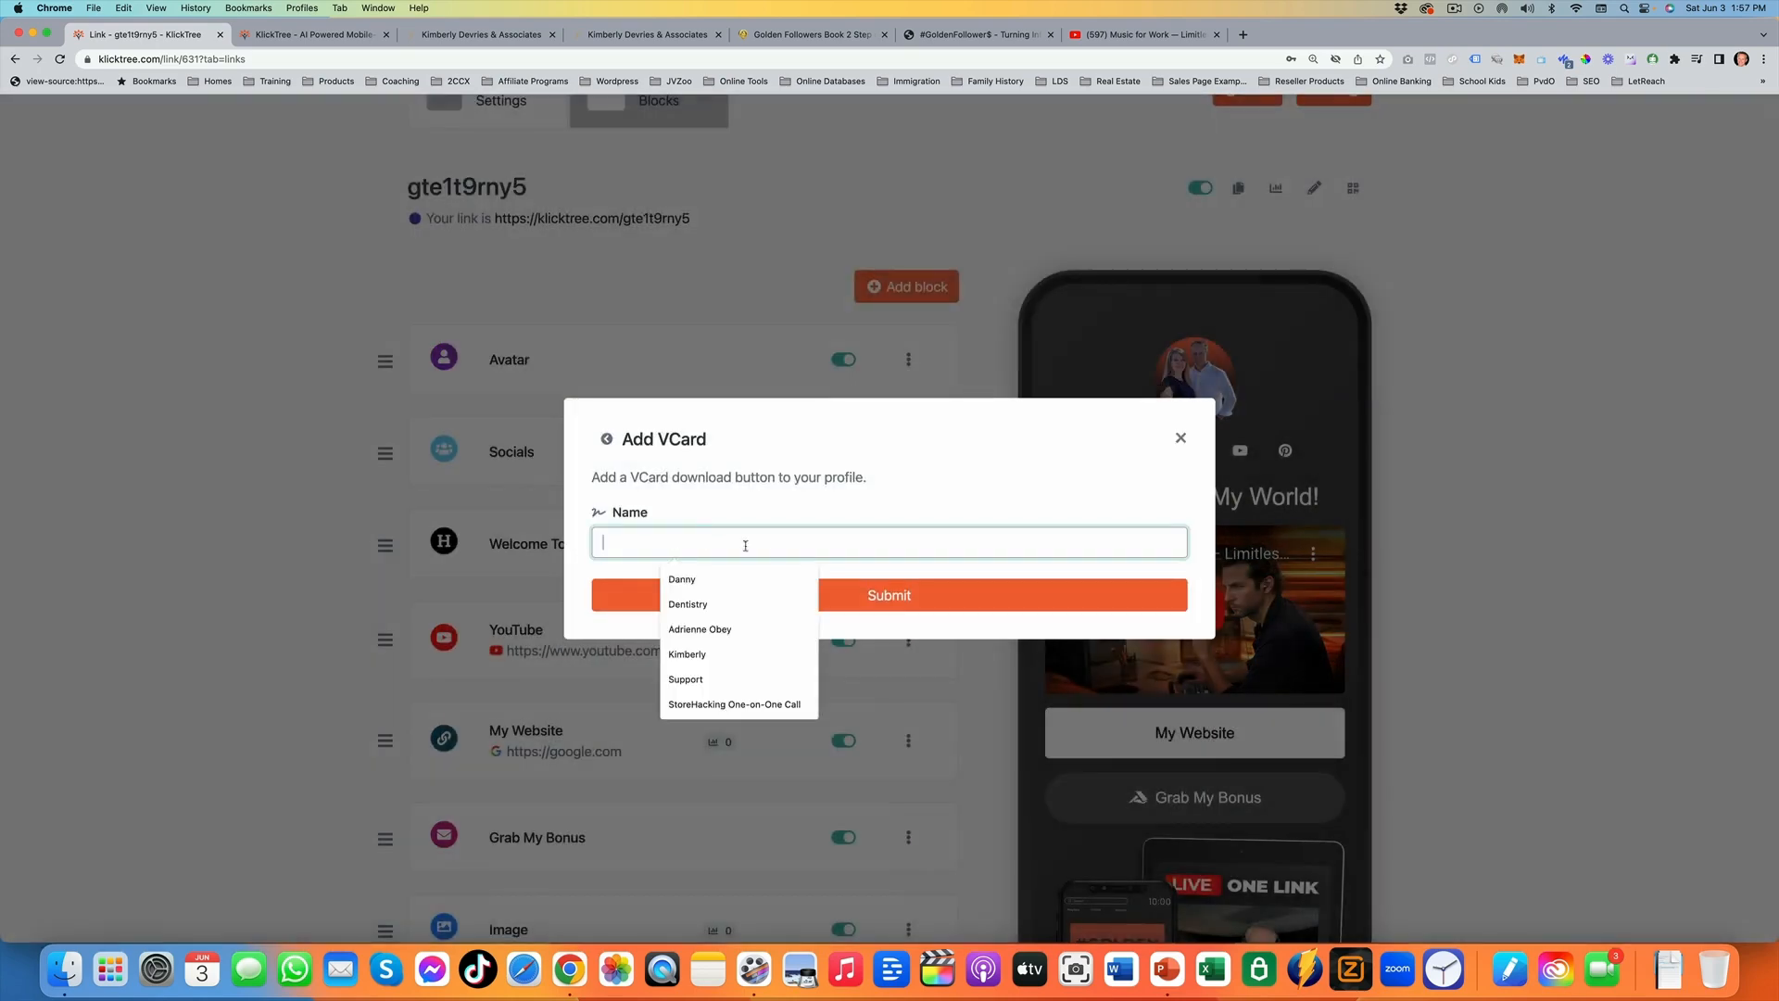
{"action": "left_click", "coordinate": [706, 655]}
{"action": "left_click", "coordinate": [951, 604]}
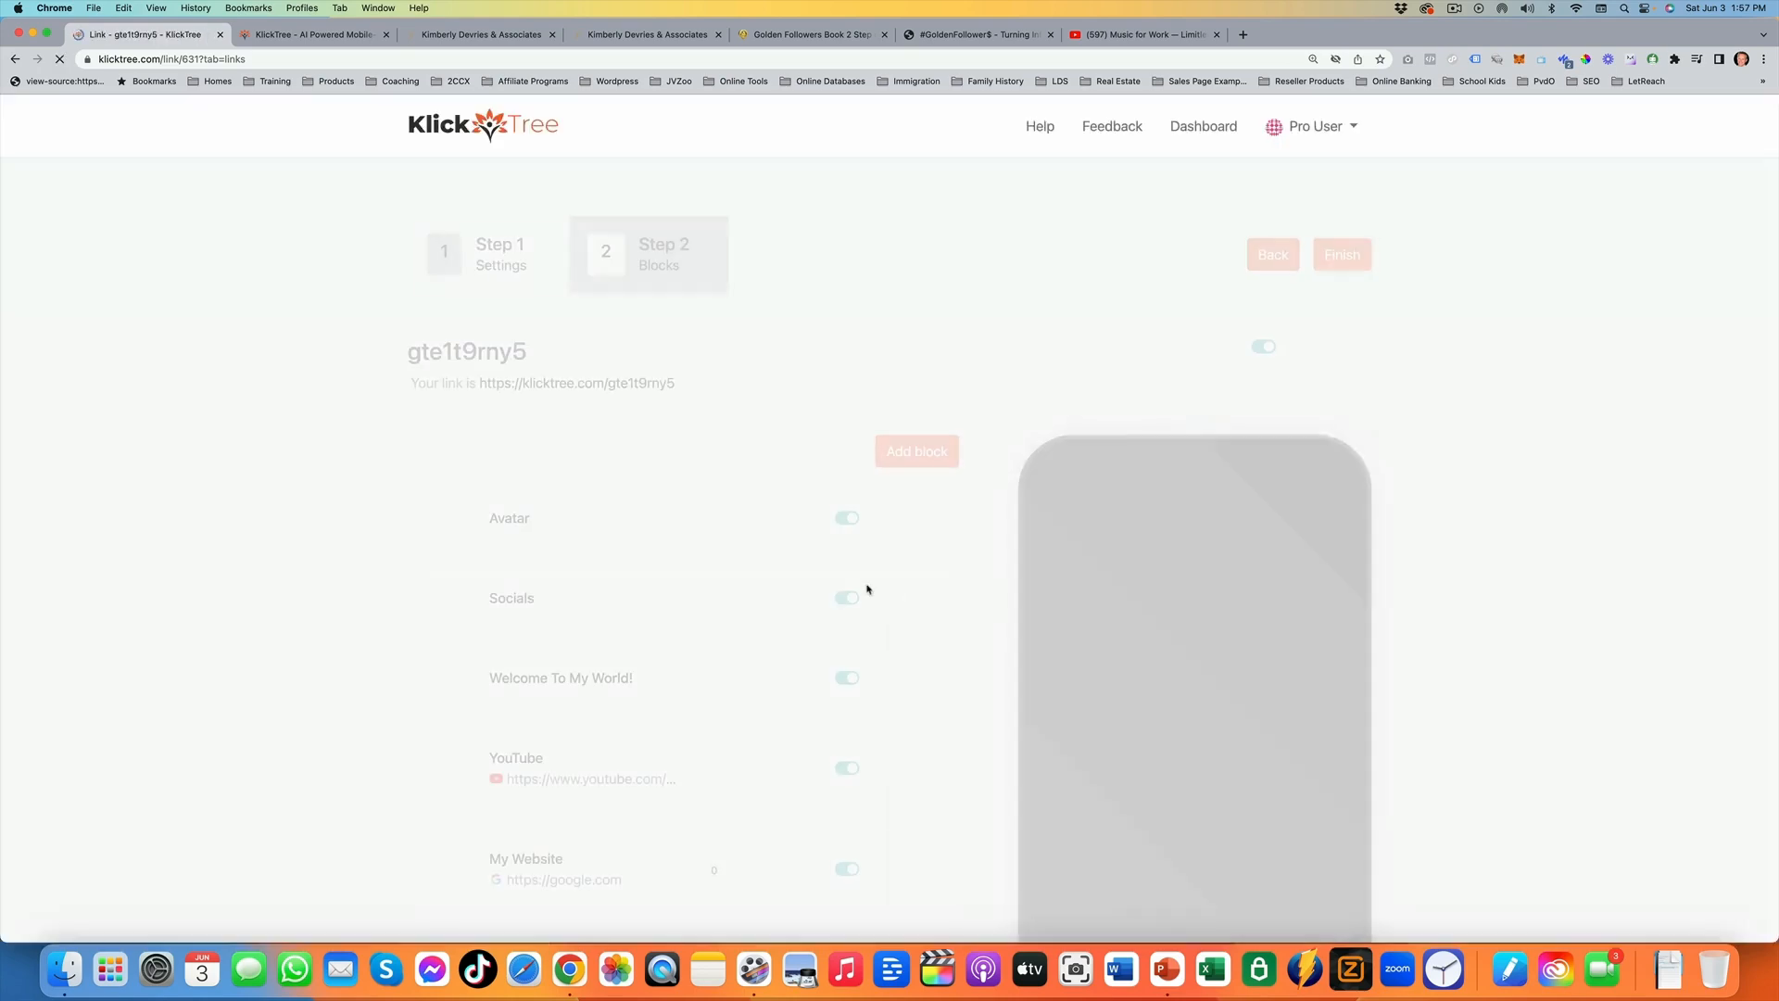
Expand the new VCard block's vcard settings and choose IMG_4223.jpg as the avatar
{"action": "scroll", "coordinate": [686, 562], "scroll_direction": "down", "scroll_amount": 5}
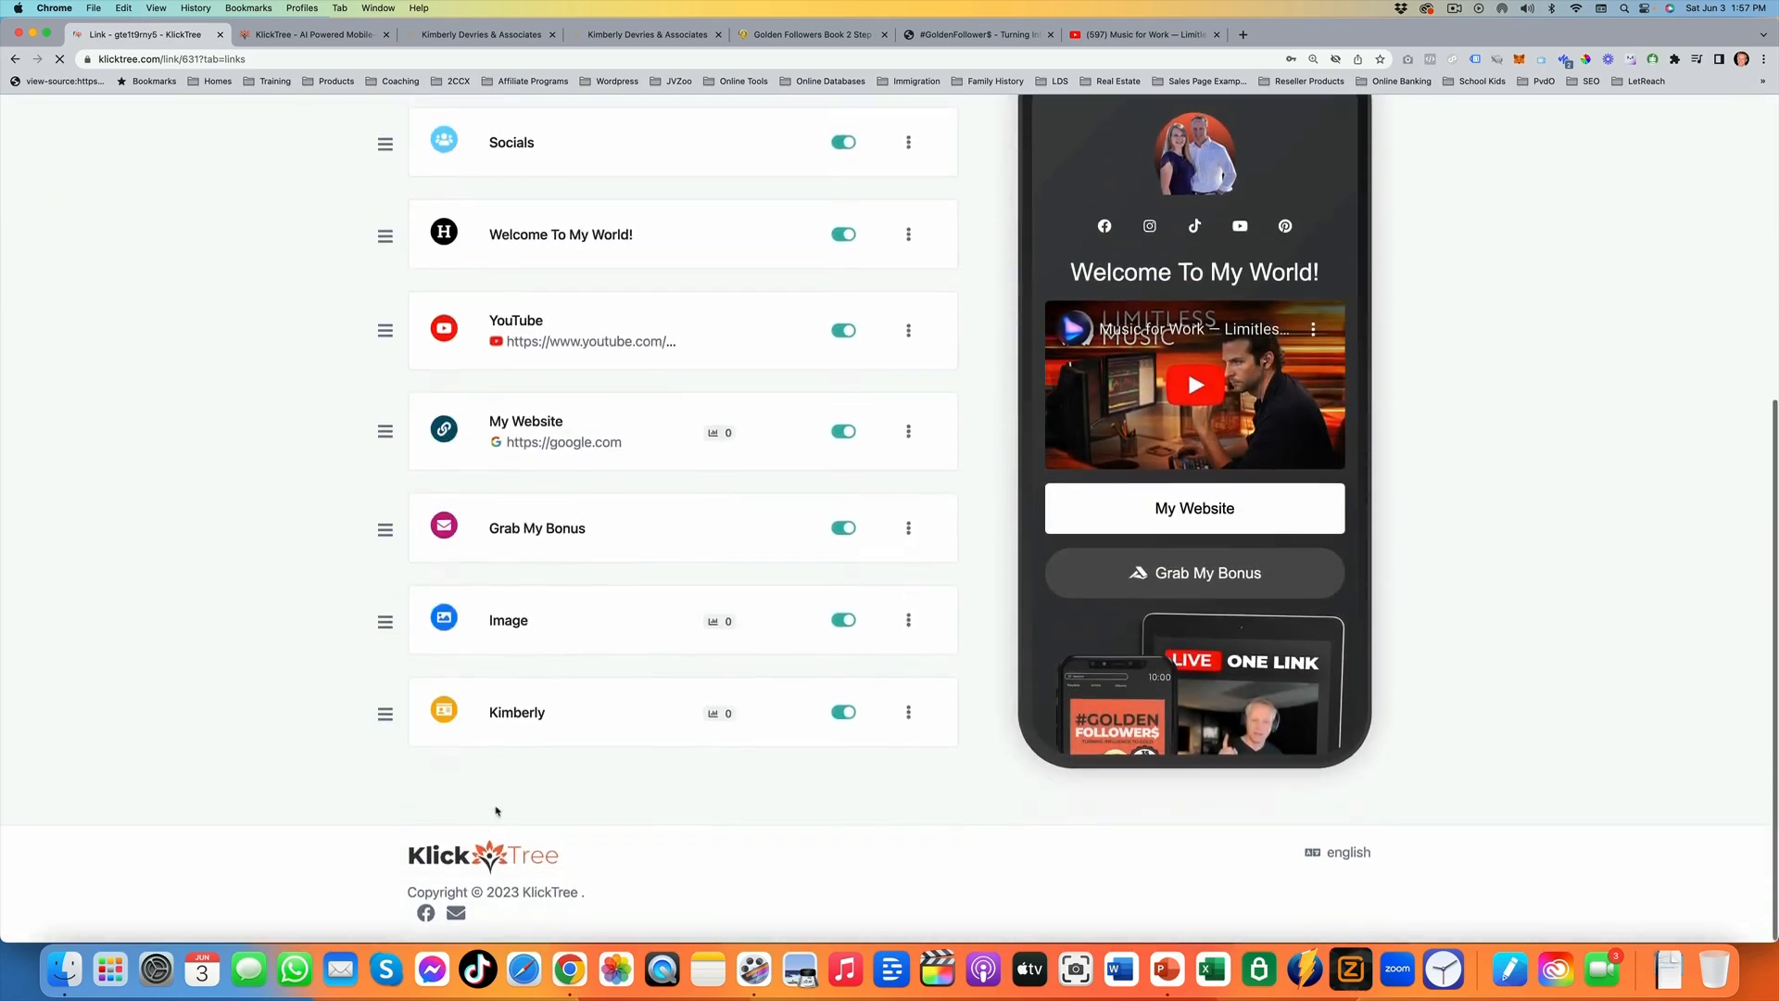
{"action": "left_click", "coordinate": [546, 712]}
{"action": "scroll", "coordinate": [469, 695], "scroll_direction": "down", "scroll_amount": 2}
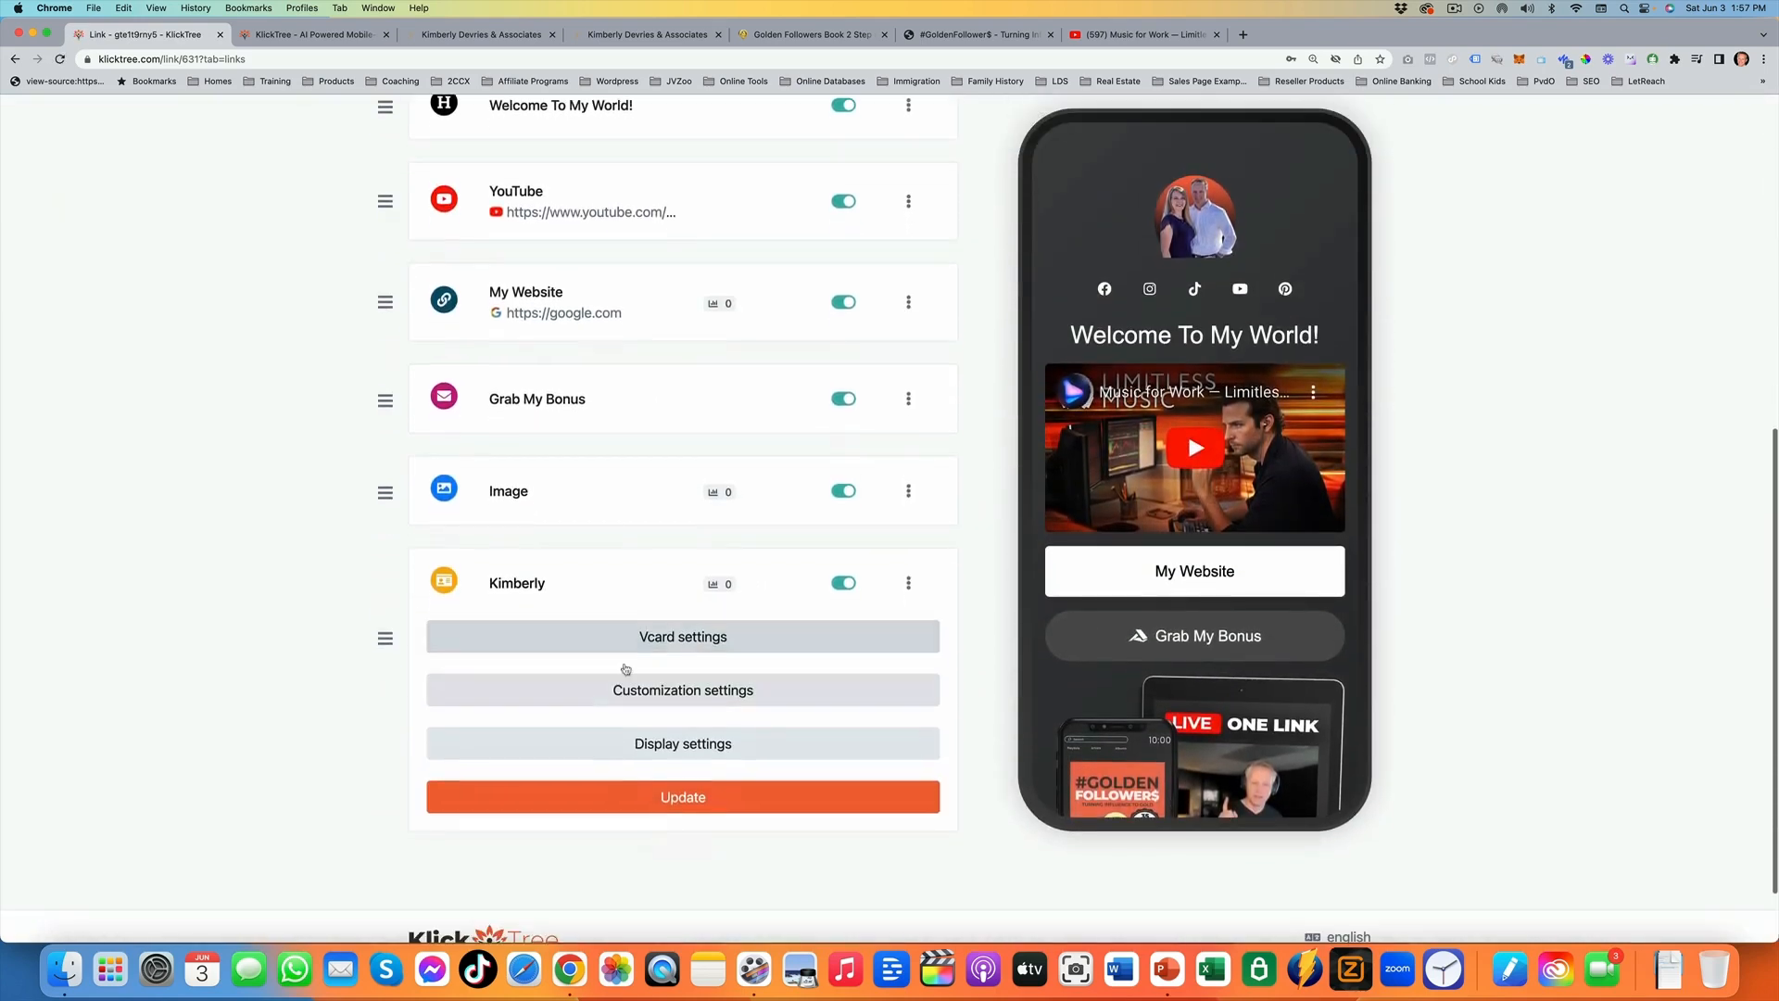
{"action": "left_click", "coordinate": [648, 634]}
{"action": "scroll", "coordinate": [490, 718], "scroll_direction": "down", "scroll_amount": 3}
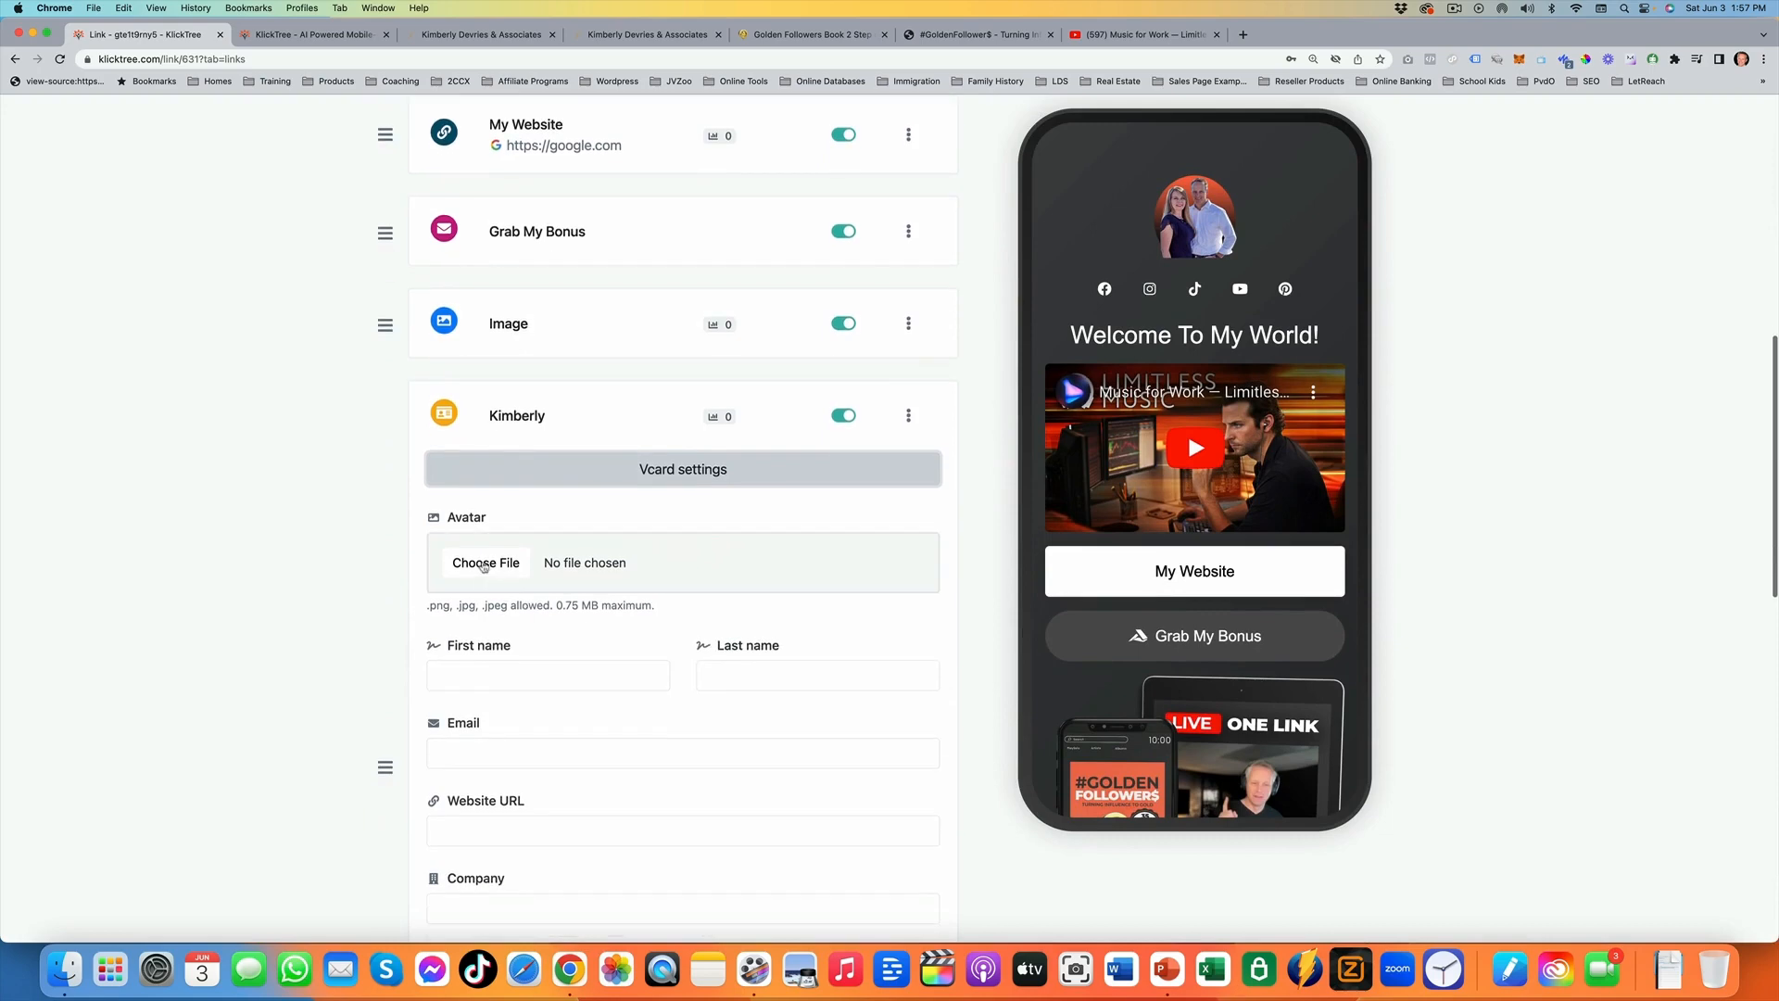
{"action": "left_click", "coordinate": [485, 560]}
{"action": "scroll", "coordinate": [1018, 495], "scroll_direction": "down", "scroll_amount": 1}
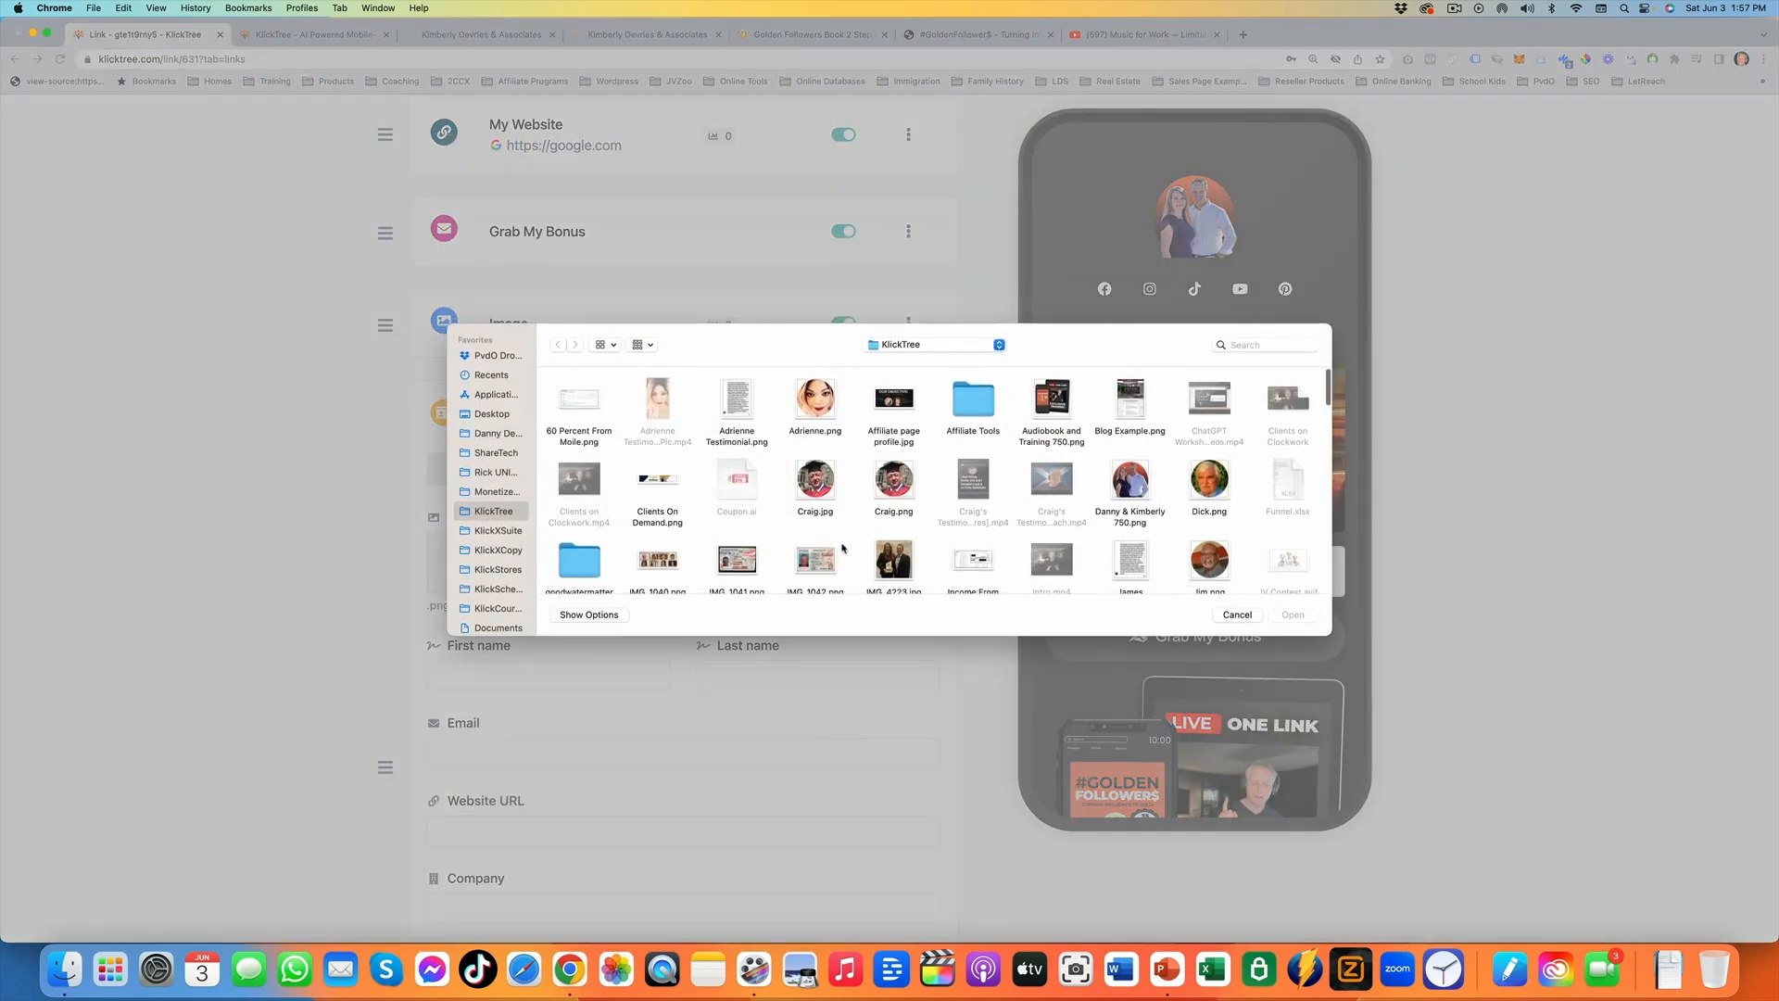
{"action": "scroll", "coordinate": [842, 548], "scroll_direction": "down", "scroll_amount": 3}
{"action": "double_click", "coordinate": [893, 509]}
Fill in the vcard's contact details from a saved address profile and replace the first name with the contact's own
{"action": "left_click", "coordinate": [507, 676]}
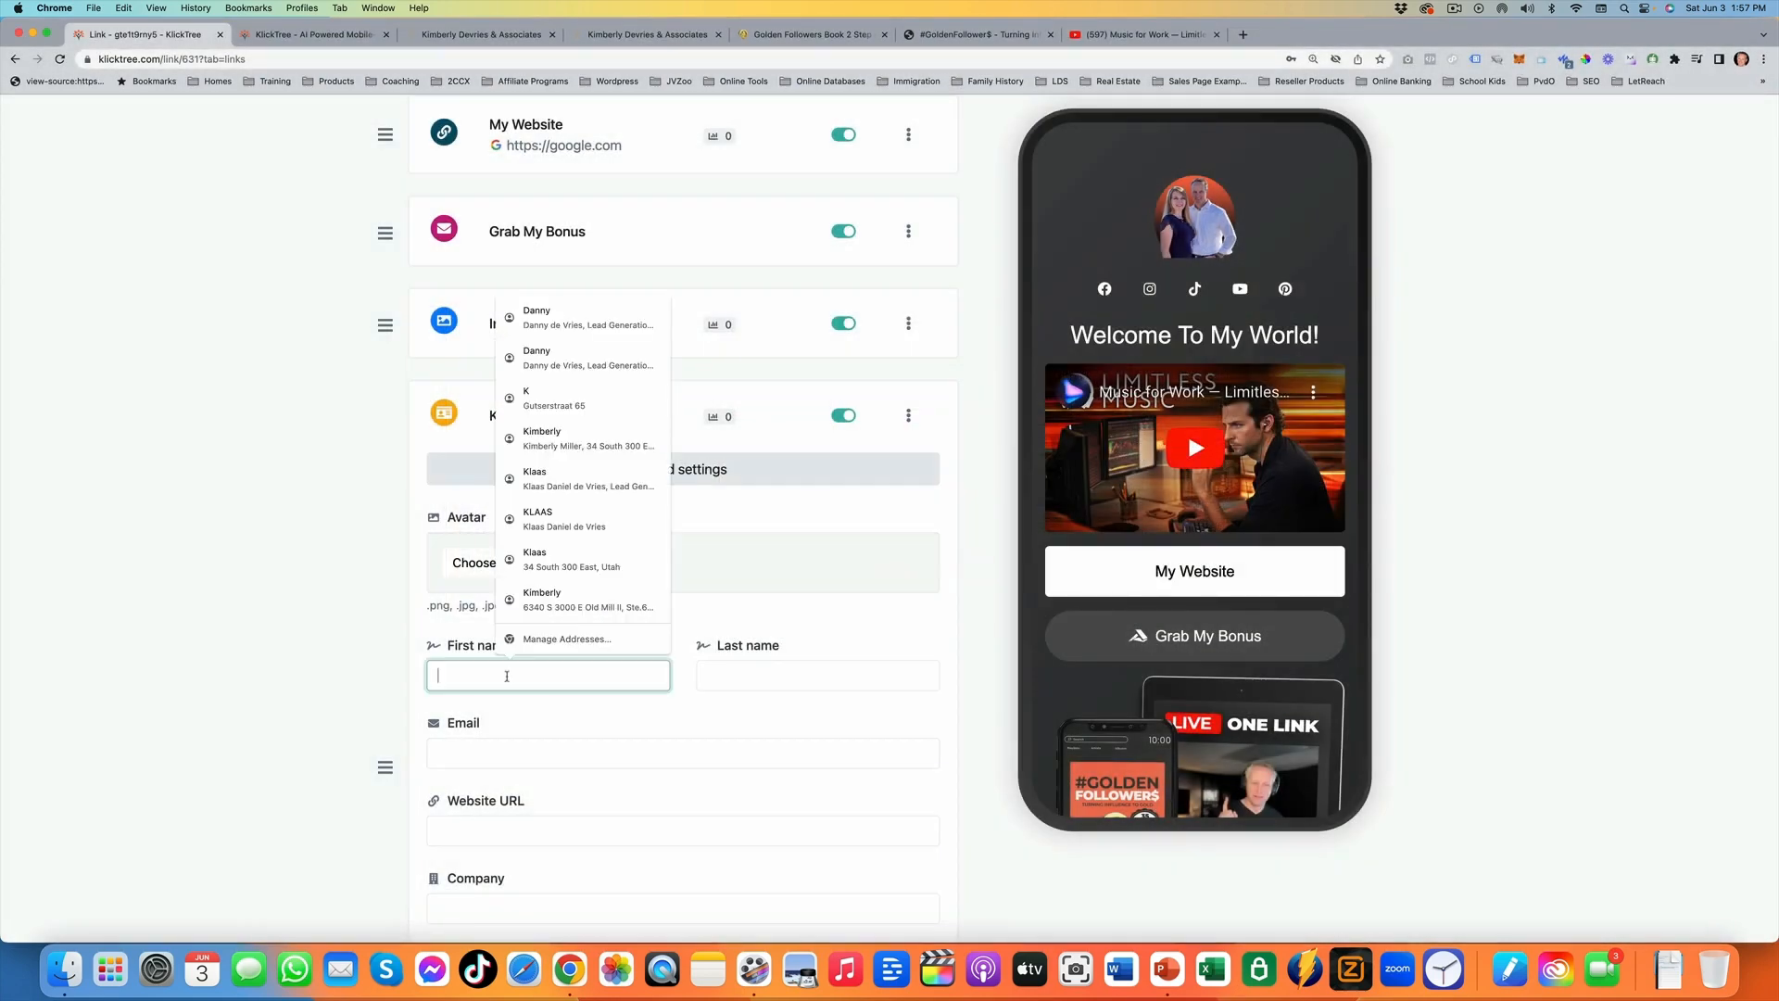
{"action": "left_click", "coordinate": [576, 325]}
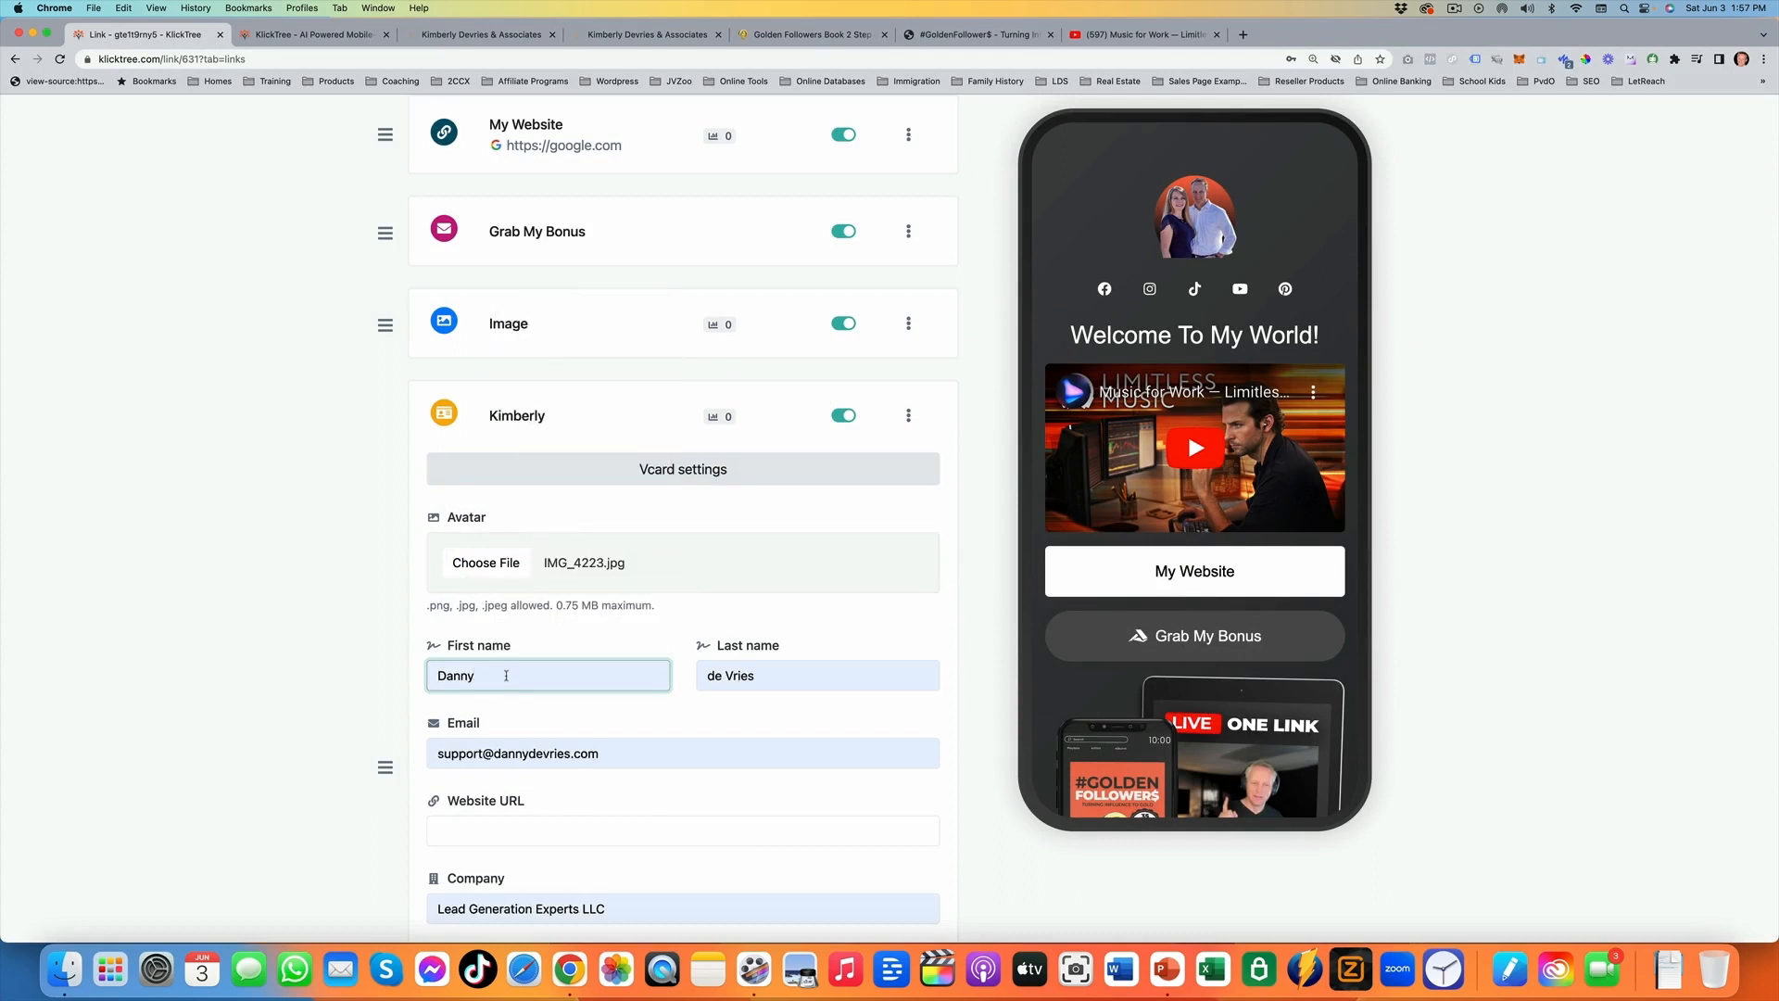
{"action": "left_click_drag", "start_coordinate": [507, 675], "coordinate": [372, 668]}
{"action": "type", "text": "Kimberly"}
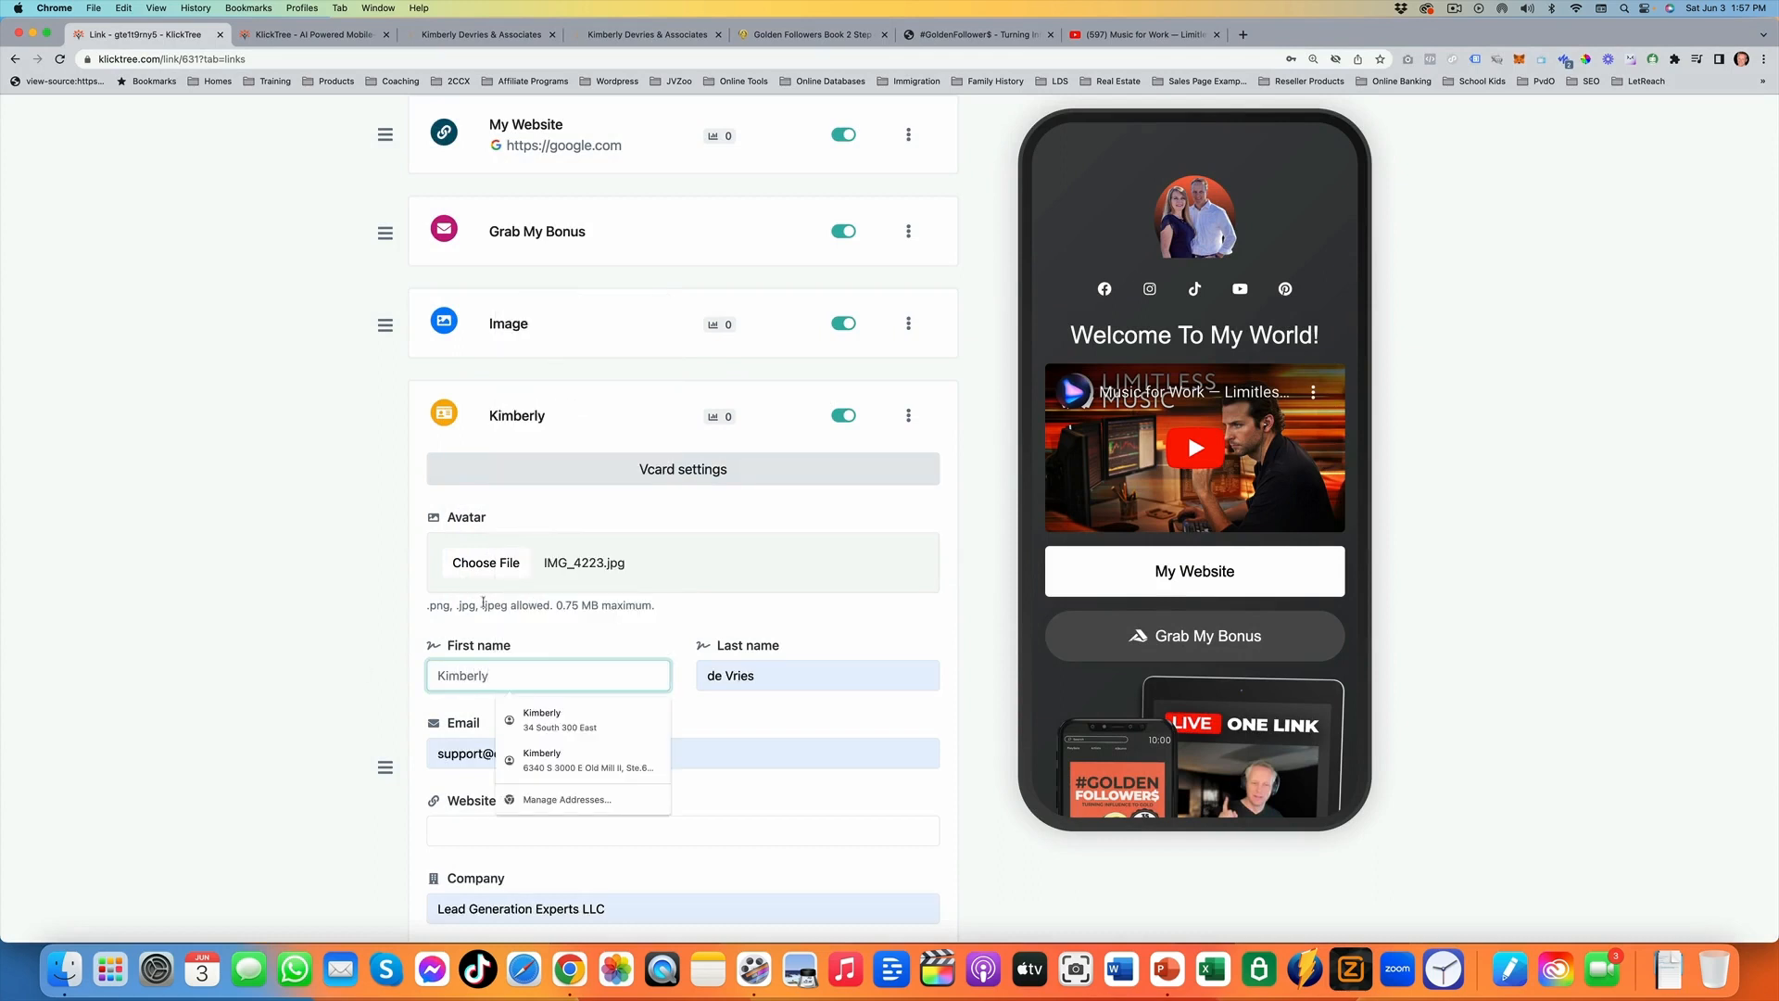
{"action": "key", "text": "Return"}
Save the VCard block's settings and decline storing the address in the browser
{"action": "scroll", "coordinate": [473, 574], "scroll_direction": "down", "scroll_amount": 10}
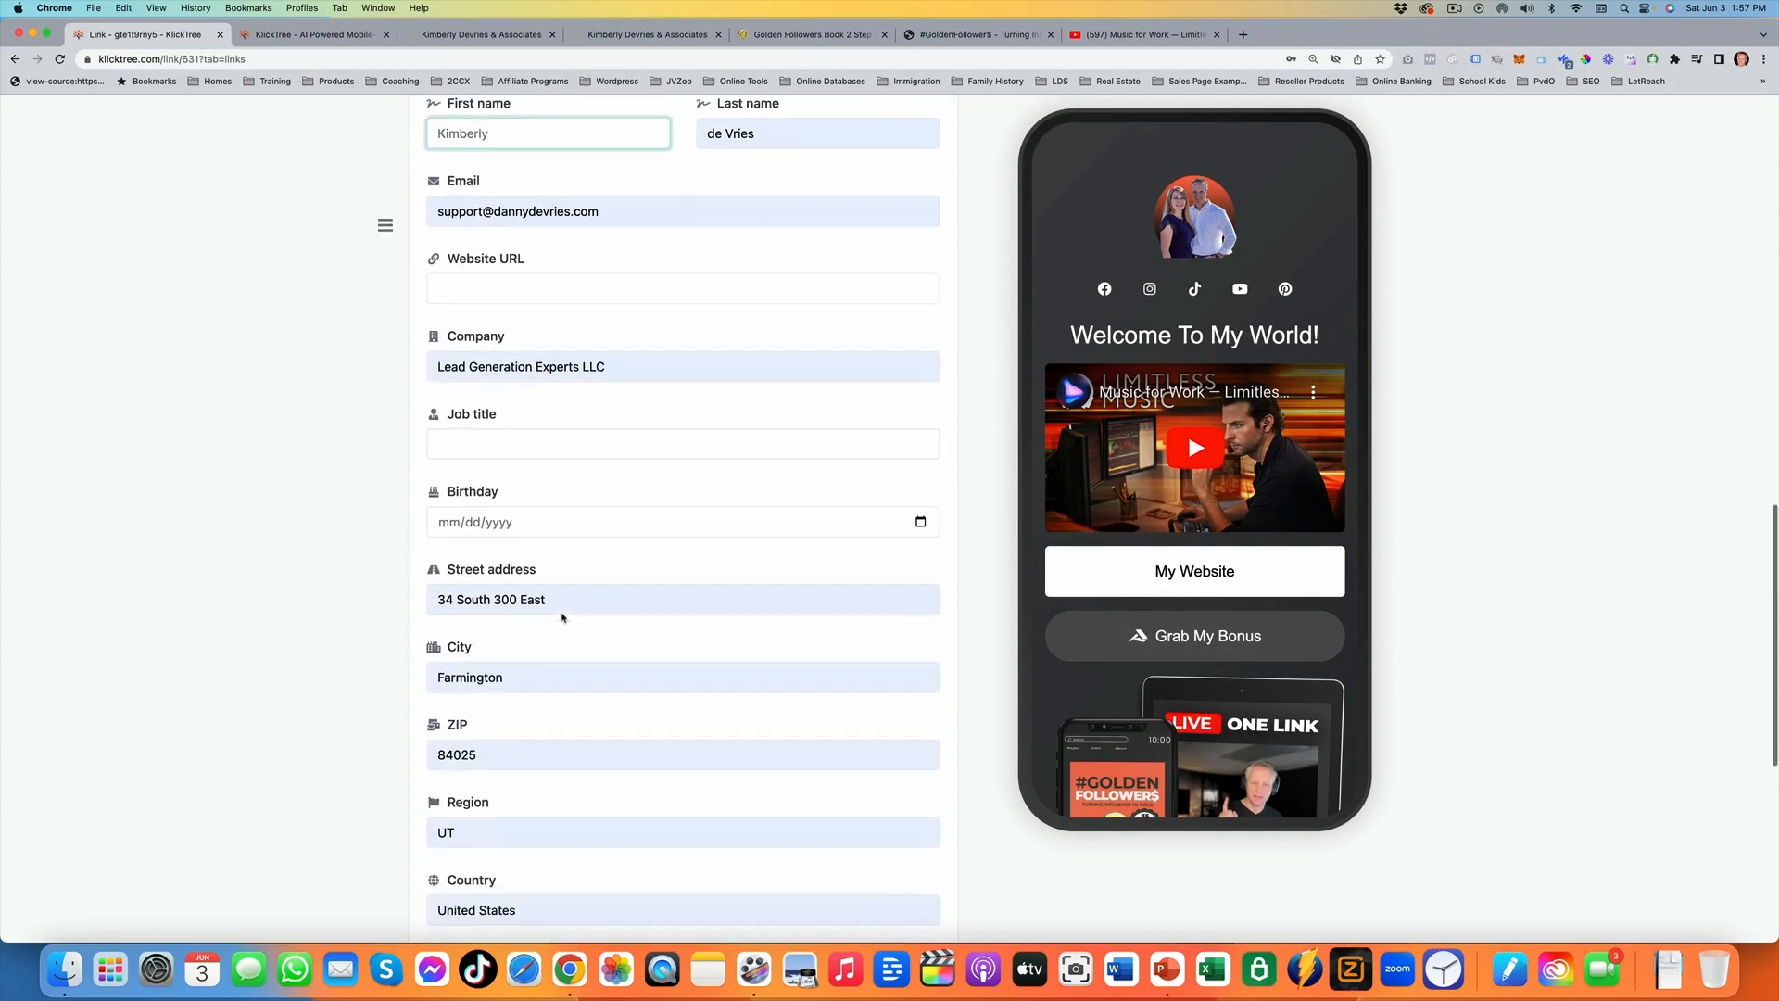
{"action": "scroll", "coordinate": [754, 681], "scroll_direction": "down", "scroll_amount": 2}
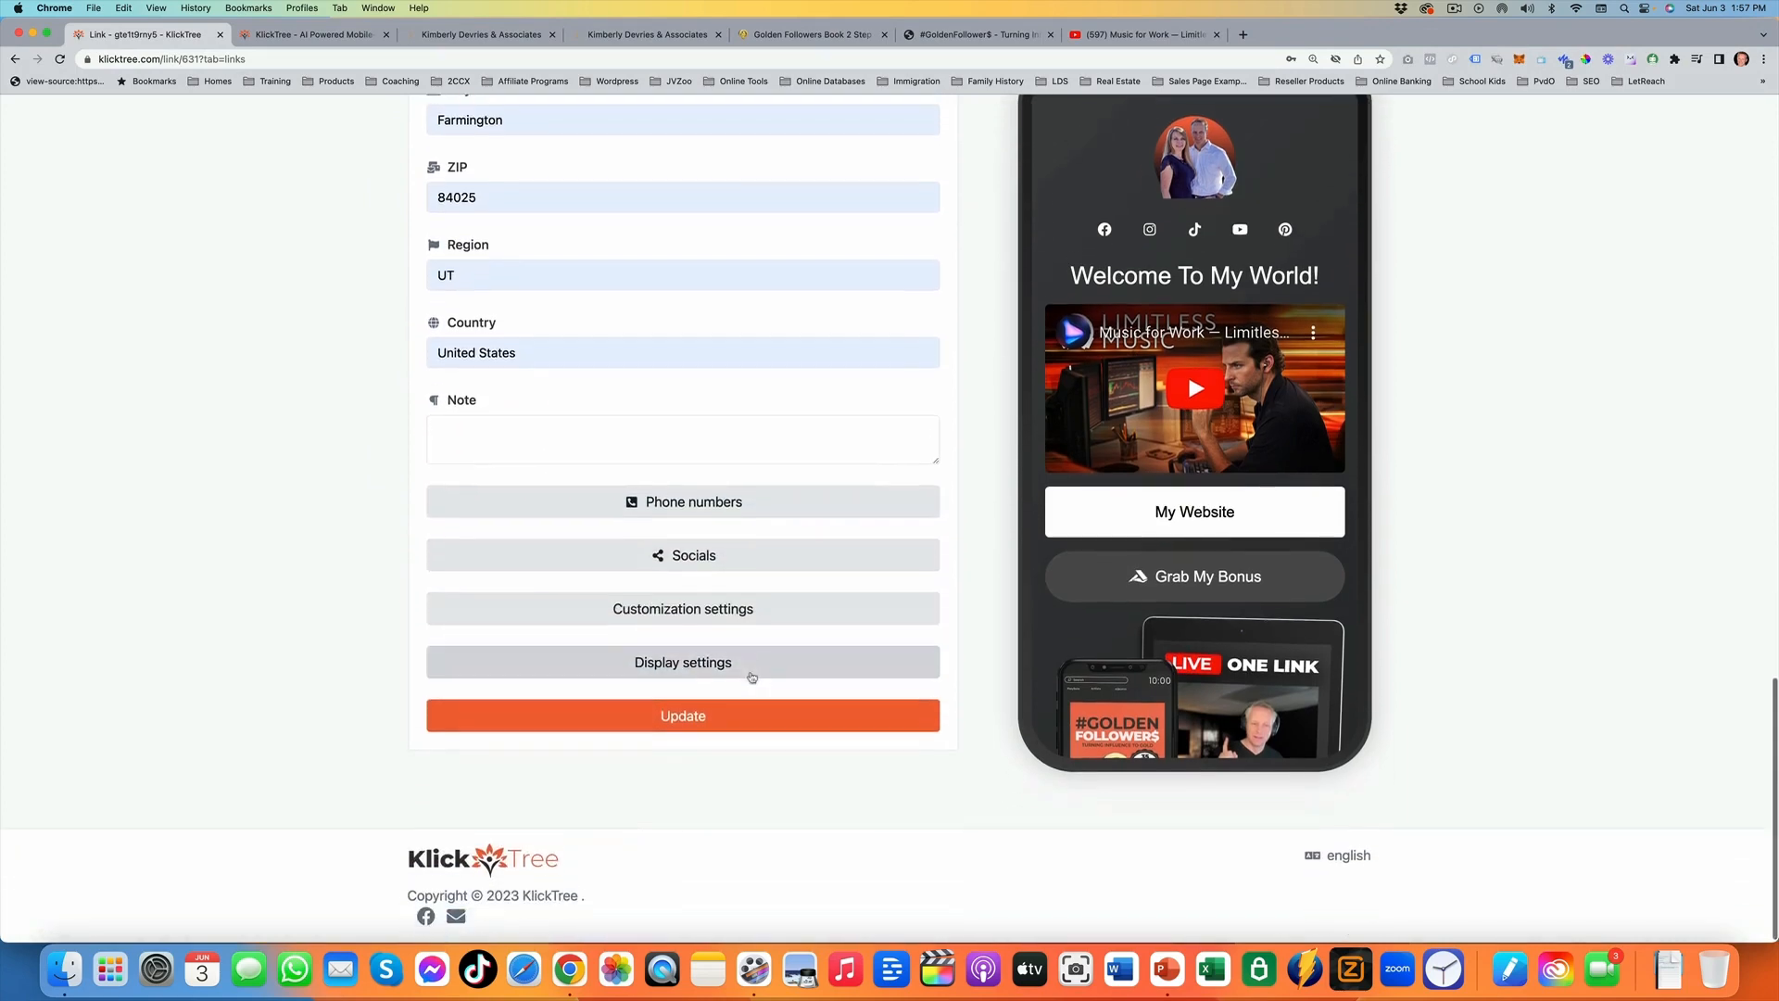
{"action": "left_click", "coordinate": [802, 704]}
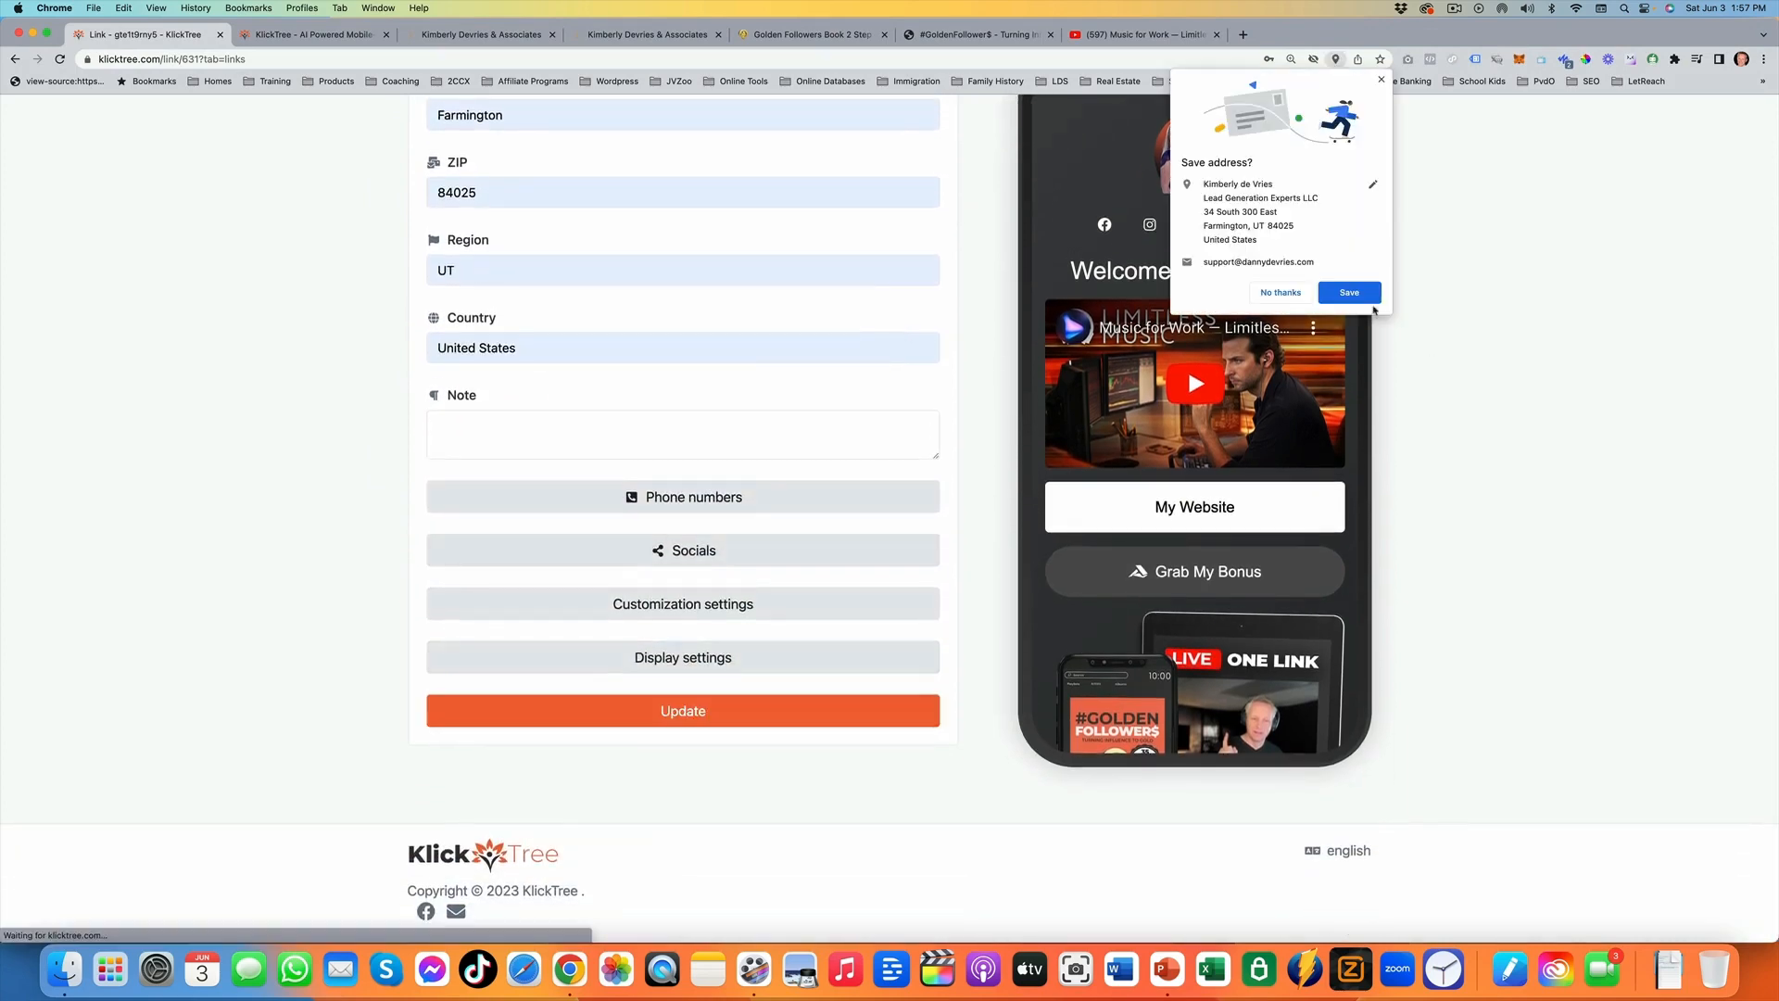
{"action": "left_click", "coordinate": [1280, 292]}
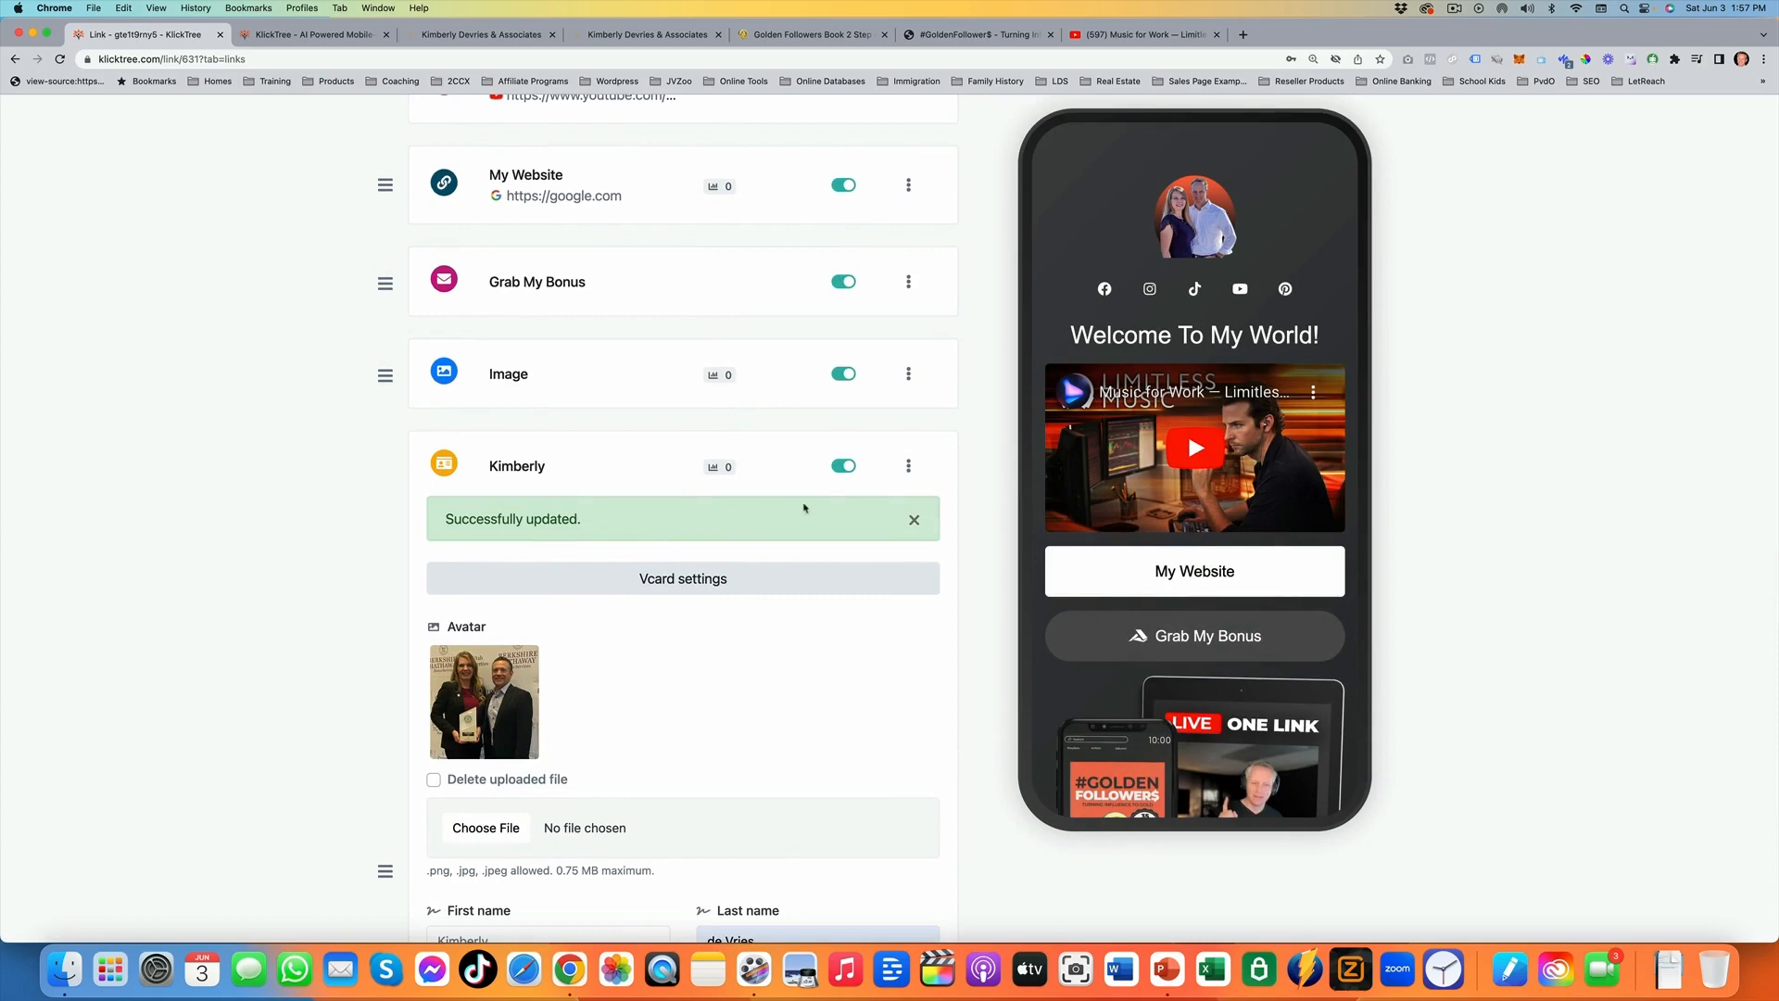
Rename the VCard block's button to "Grab My VCard" in its customization settings and save the change
{"action": "scroll", "coordinate": [1187, 806], "scroll_direction": "down", "scroll_amount": 8}
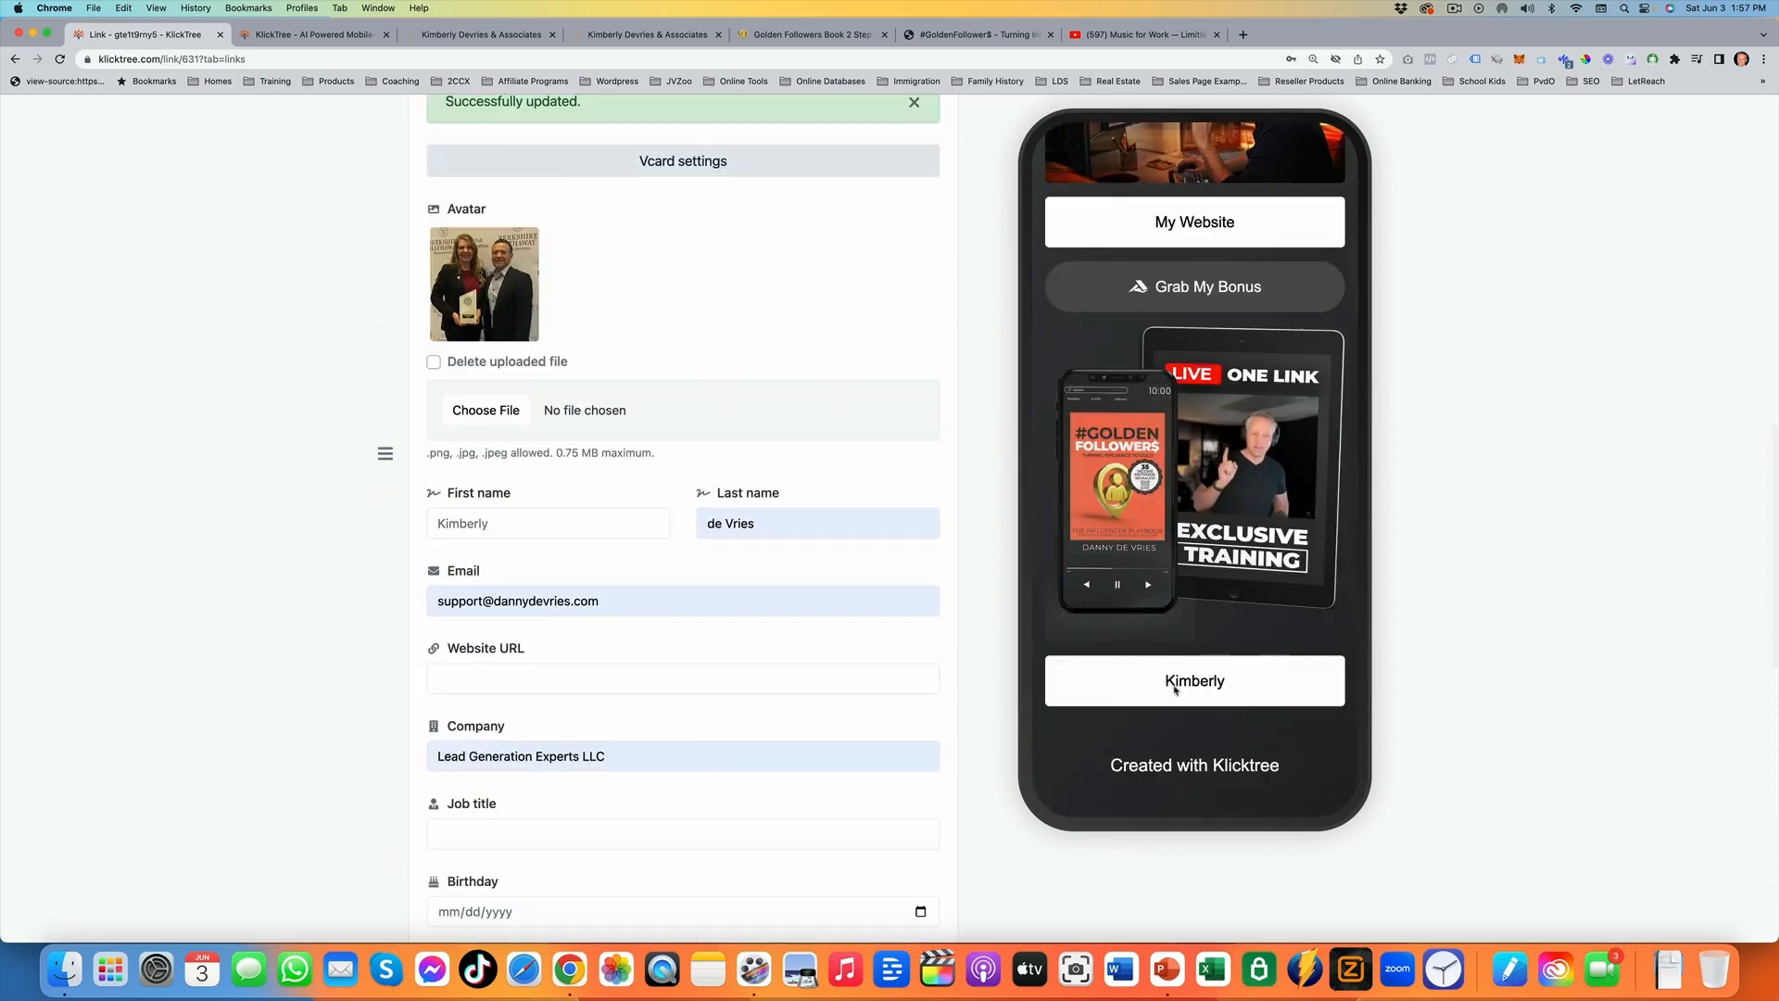
{"action": "scroll", "coordinate": [686, 556], "scroll_direction": "down", "scroll_amount": 10}
{"action": "left_click", "coordinate": [661, 789]}
{"action": "left_click_drag", "start_coordinate": [662, 789], "coordinate": [401, 787]}
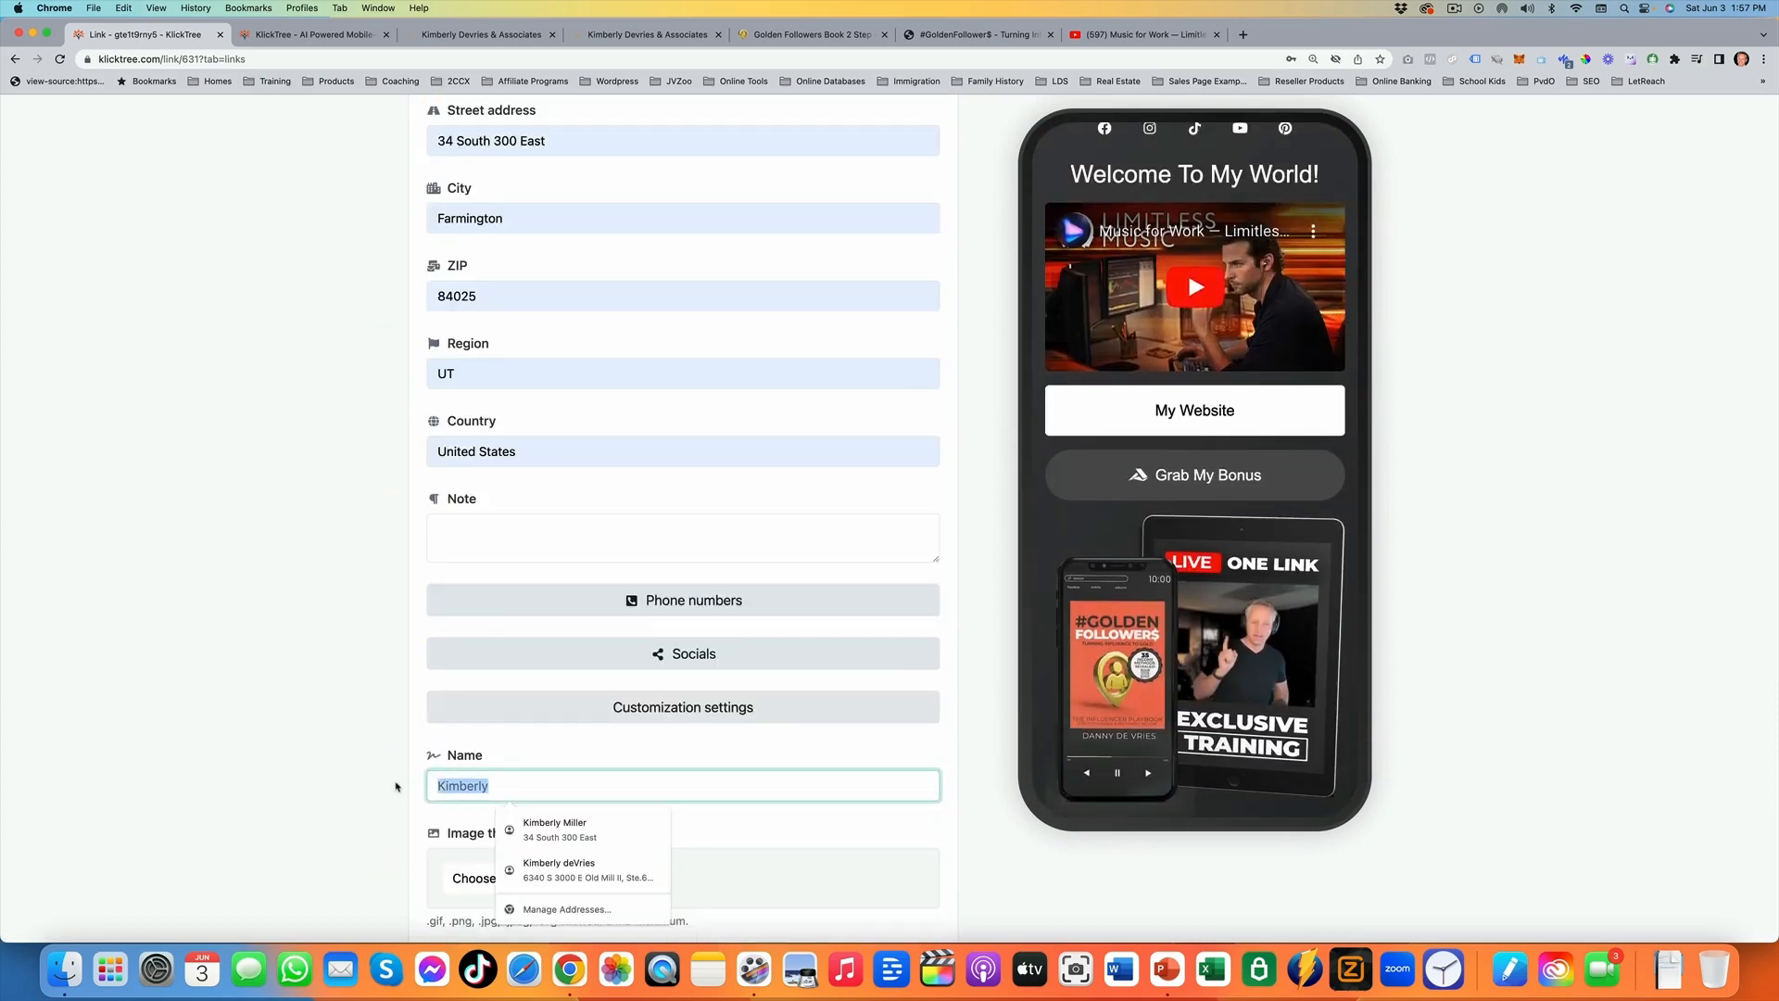
{"action": "type", "text": "Grab My VCard"}
{"action": "scroll", "coordinate": [621, 718], "scroll_direction": "down", "scroll_amount": 5}
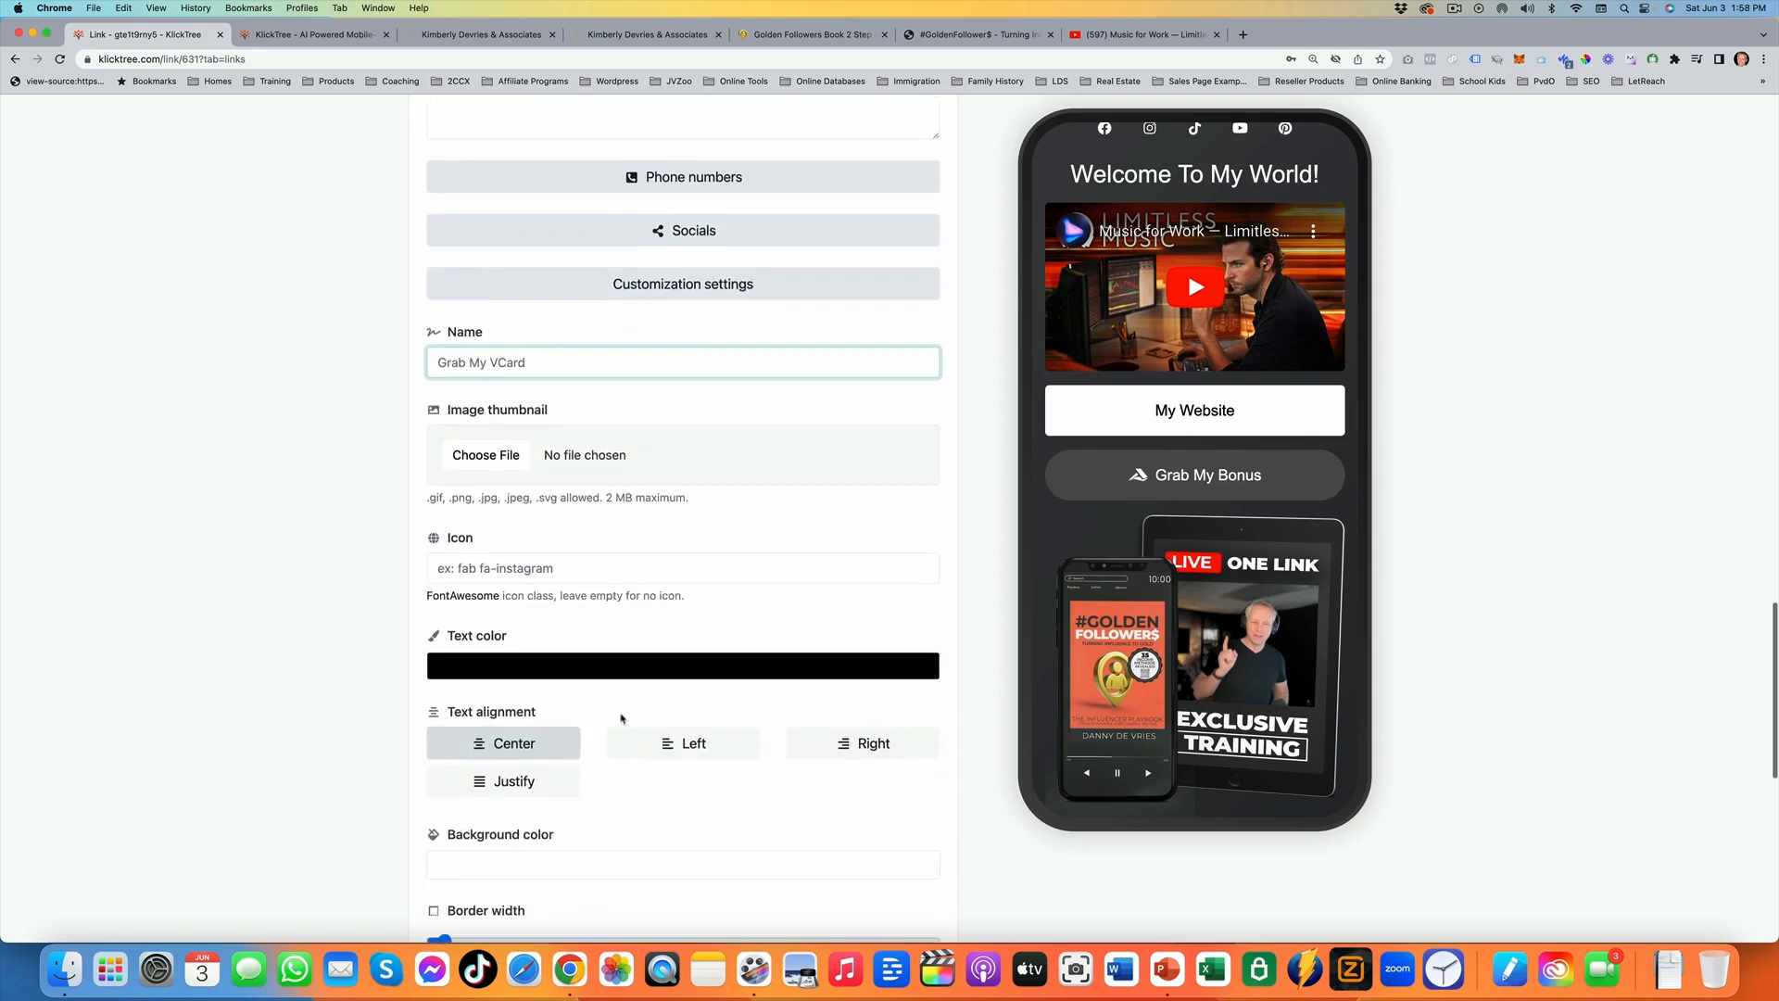
{"action": "scroll", "coordinate": [620, 718], "scroll_direction": "down", "scroll_amount": 9}
{"action": "left_click", "coordinate": [620, 709]}
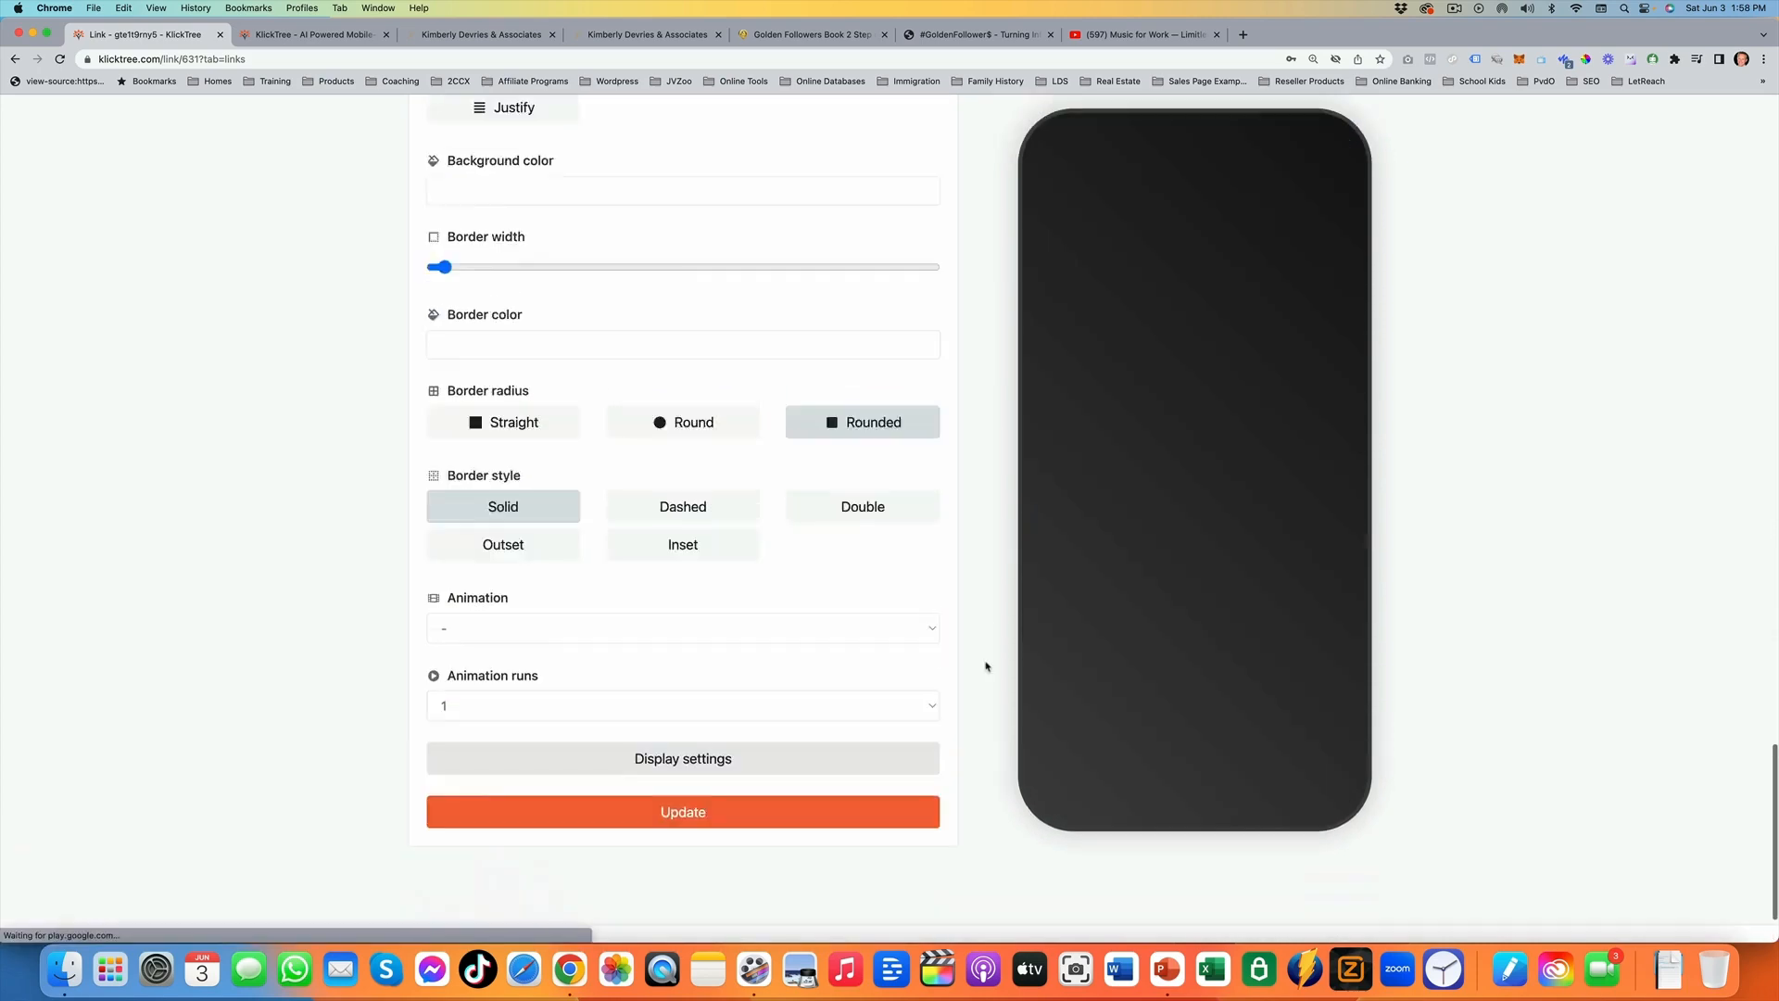
{"action": "scroll", "coordinate": [1236, 634], "scroll_direction": "down", "scroll_amount": 10}
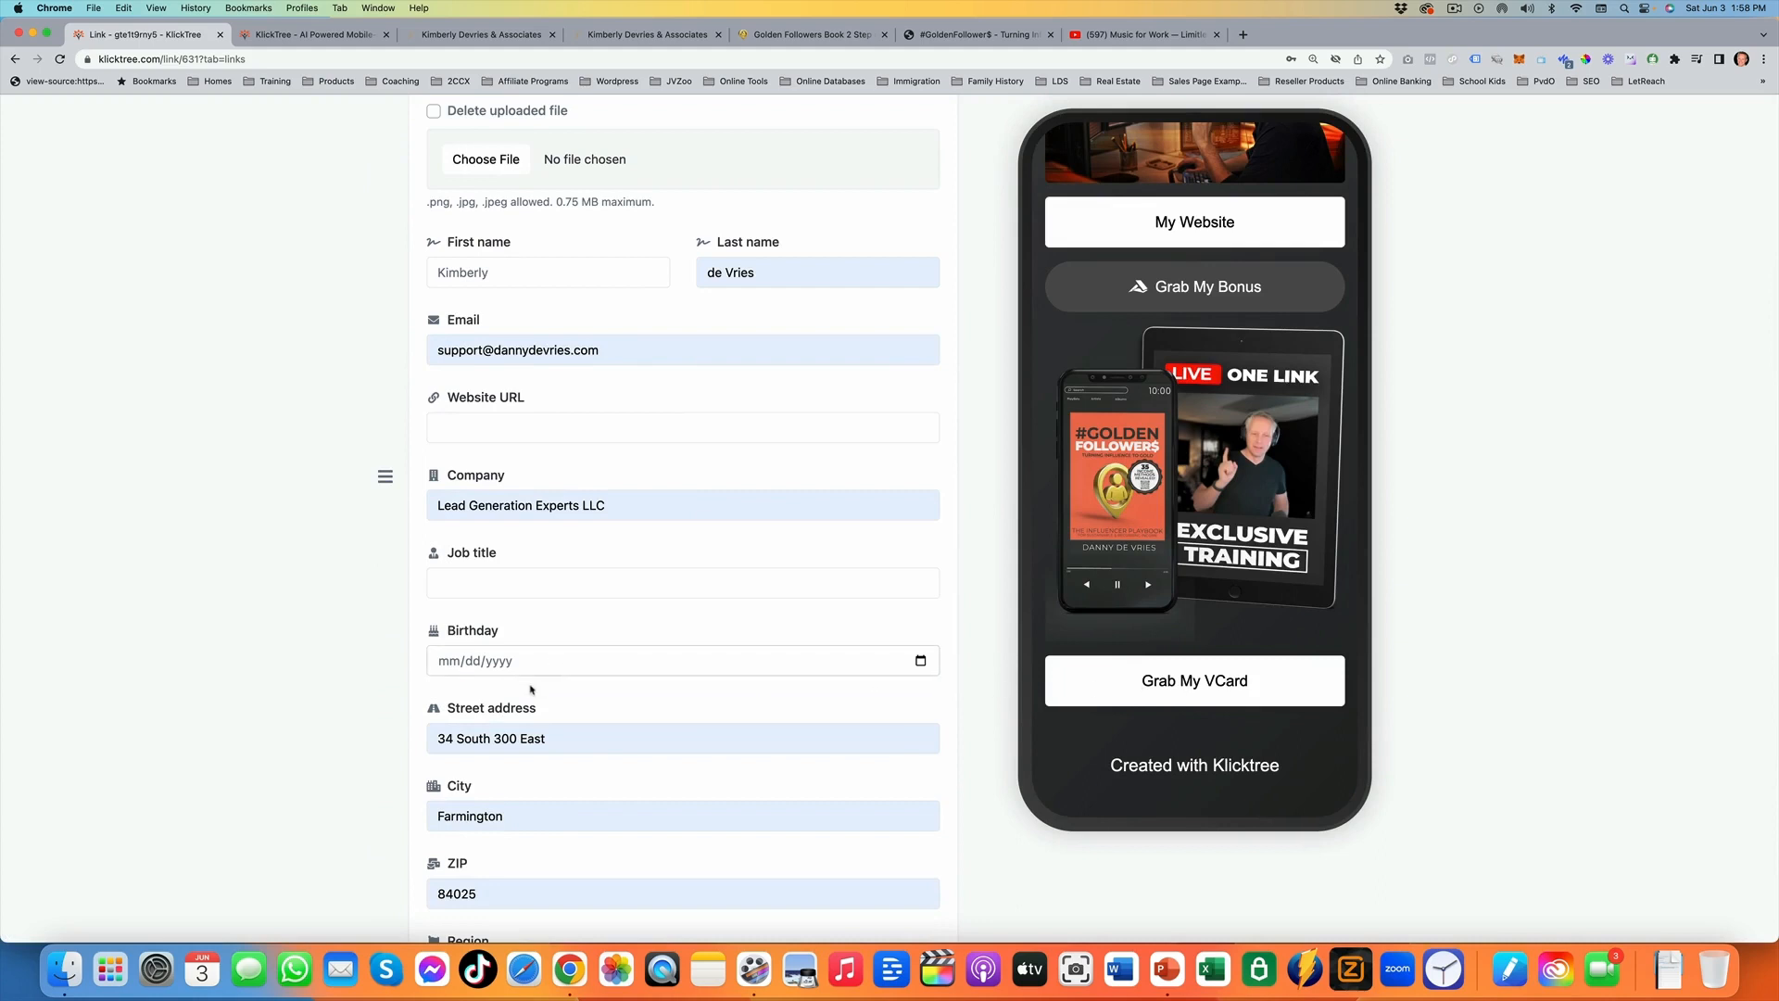
Collapse the VCard block and move it up near the start of the block list
{"action": "scroll", "coordinate": [528, 685], "scroll_direction": "up", "scroll_amount": 7}
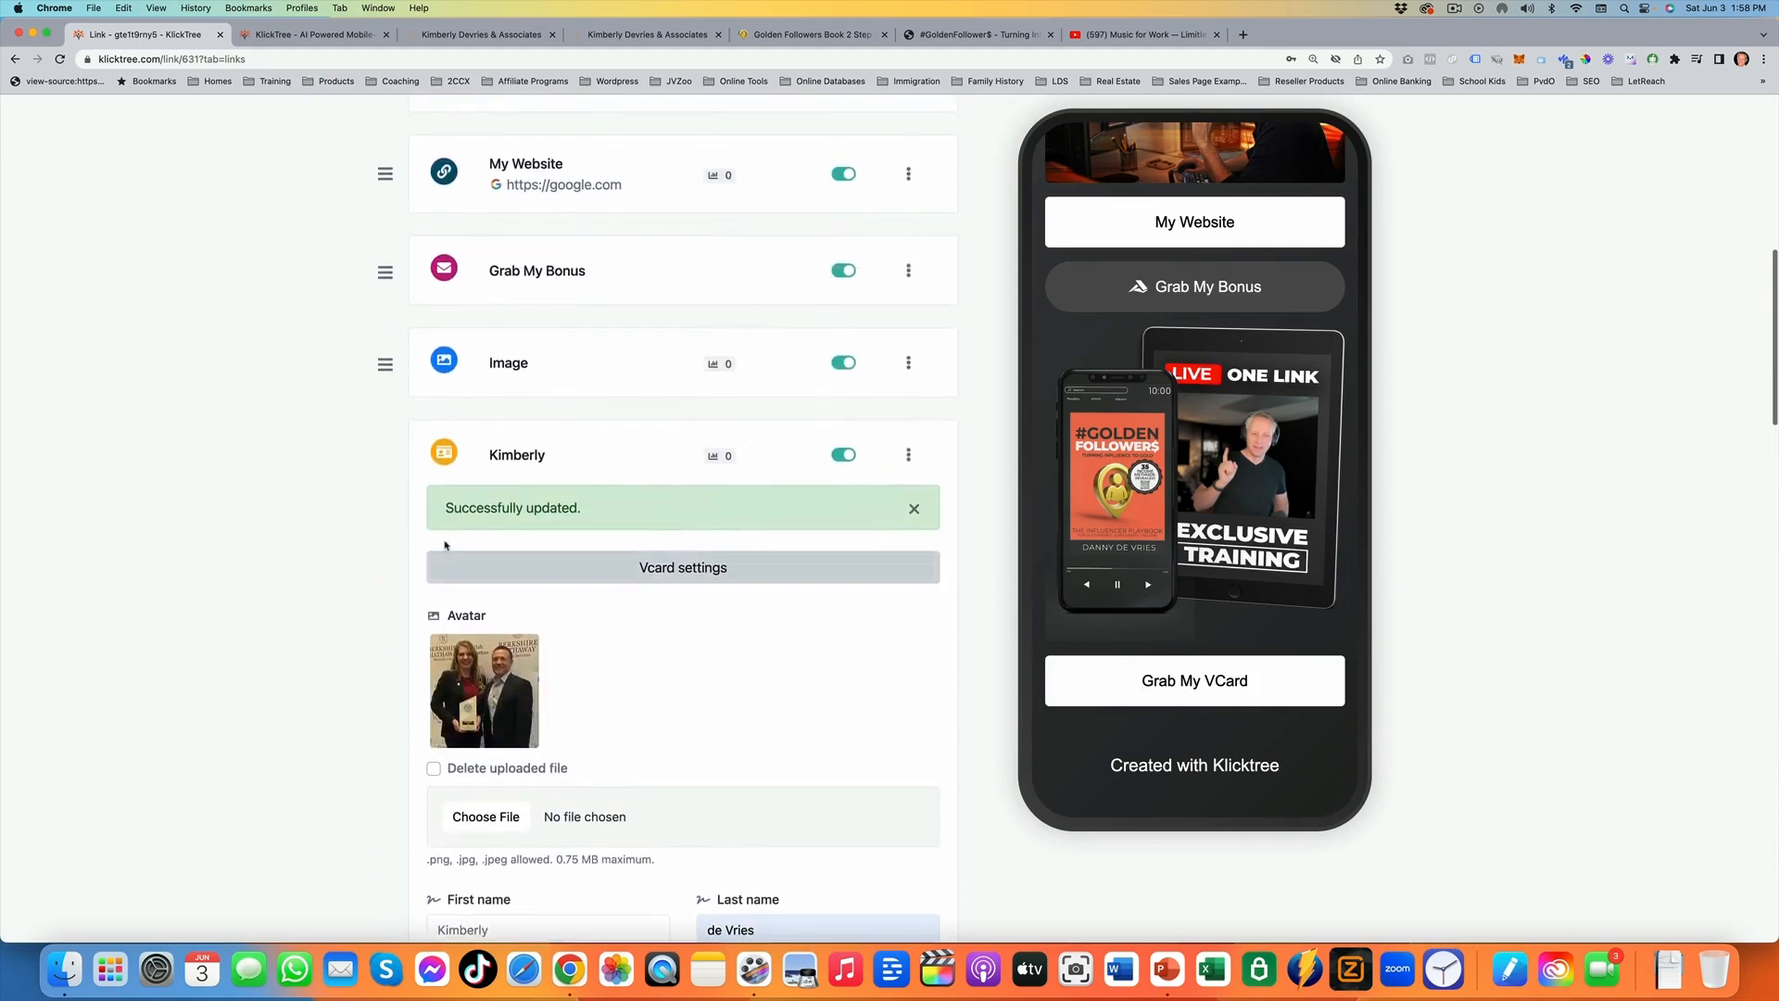
{"action": "left_click", "coordinate": [515, 455]}
{"action": "left_click_drag", "start_coordinate": [380, 713], "coordinate": [425, 185]}
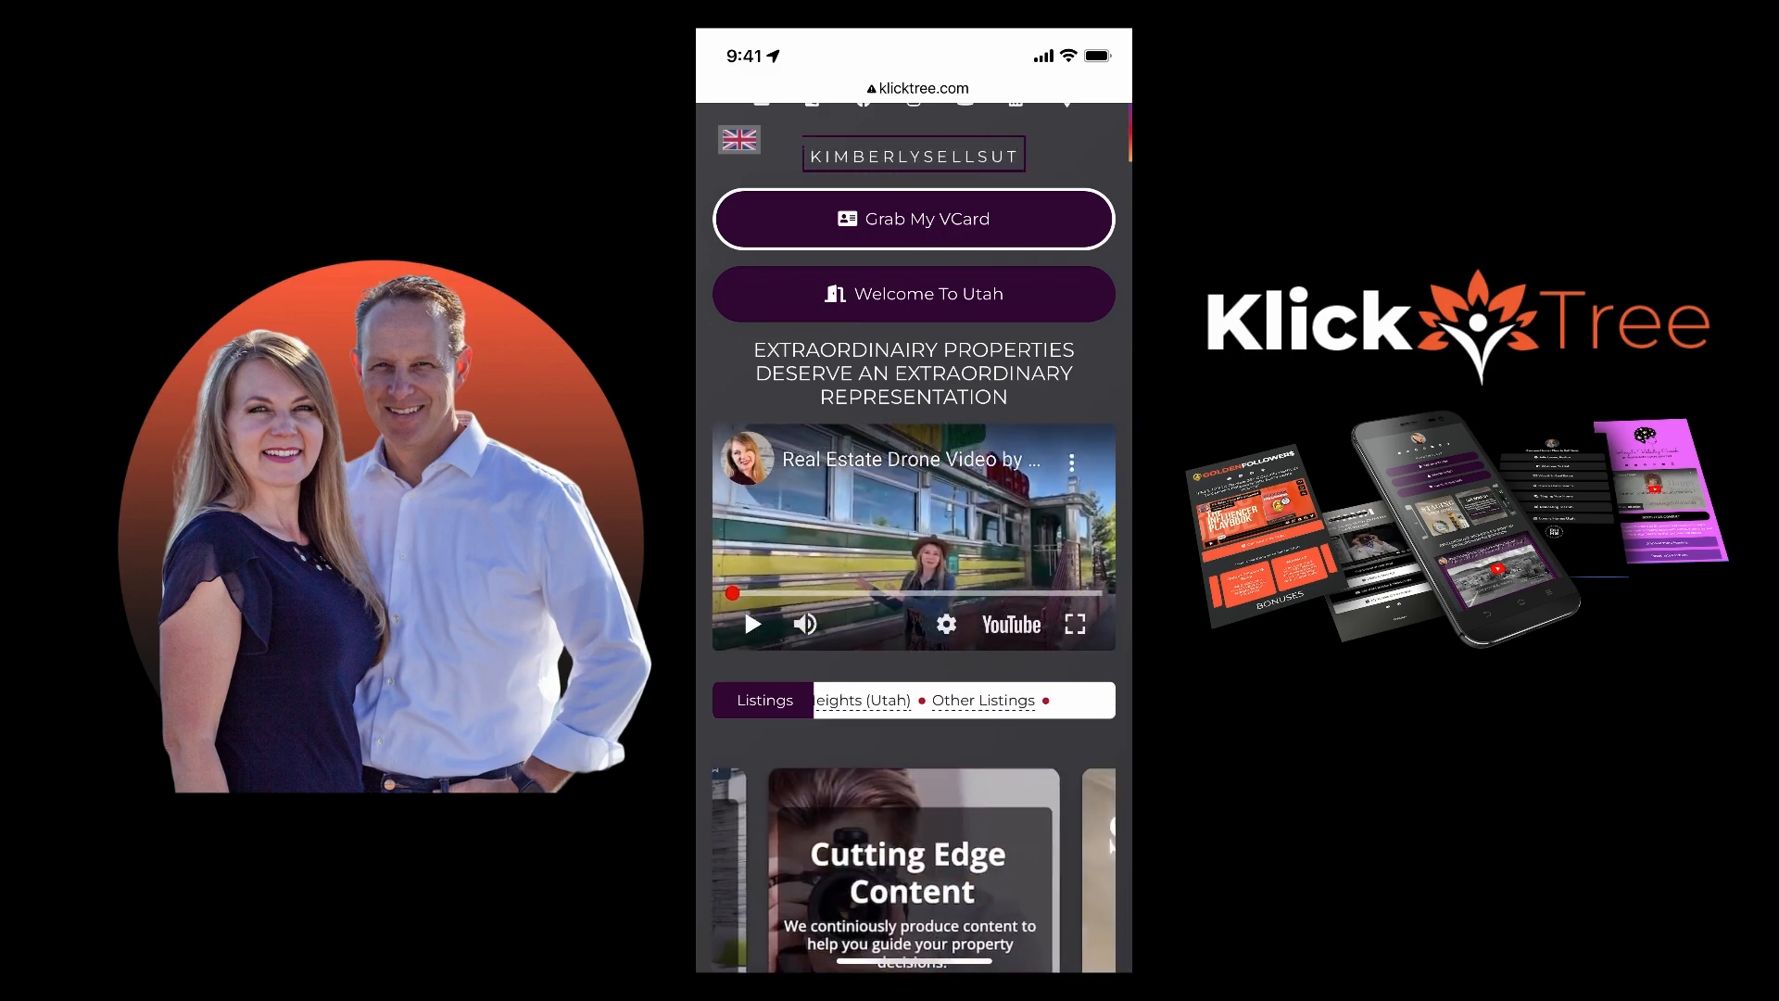
Look through the sample real estate link page on the phone and open its Call Me Now! call option
{"action": "scroll", "coordinate": [914, 537], "scroll_direction": "down", "scroll_amount": 5}
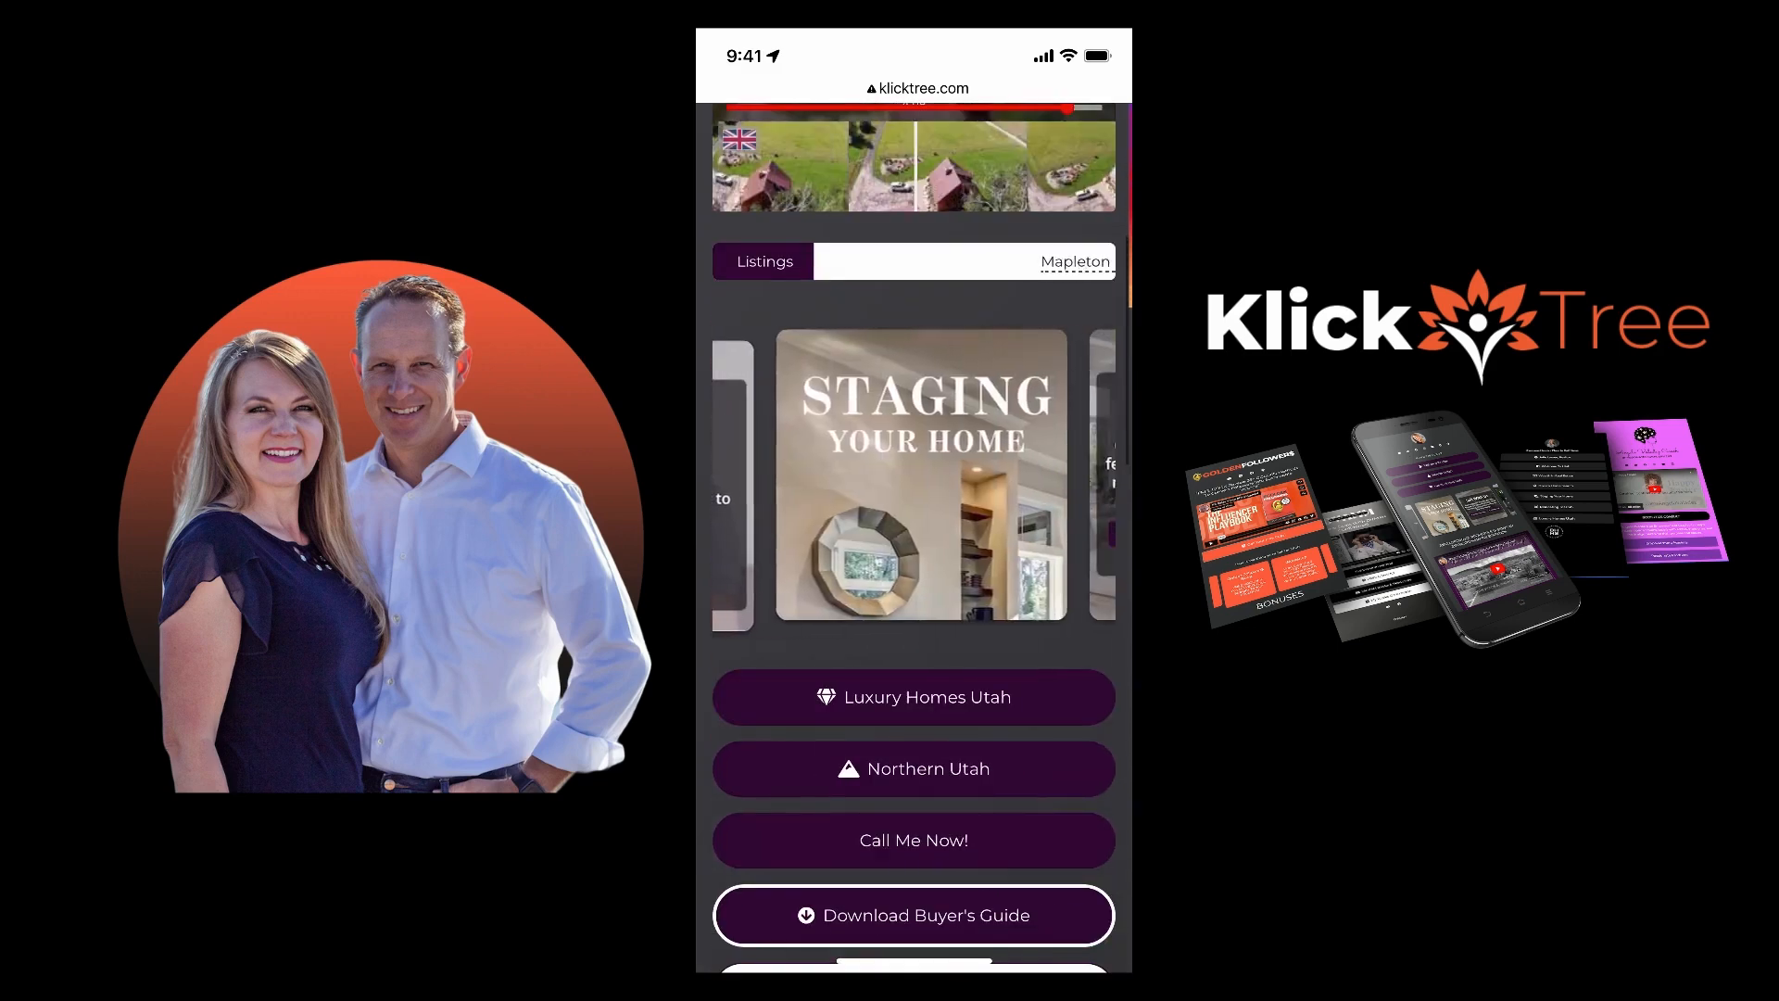
{"action": "scroll", "coordinate": [913, 538], "scroll_direction": "up", "scroll_amount": 2}
{"action": "scroll", "coordinate": [913, 537], "scroll_direction": "down", "scroll_amount": 2}
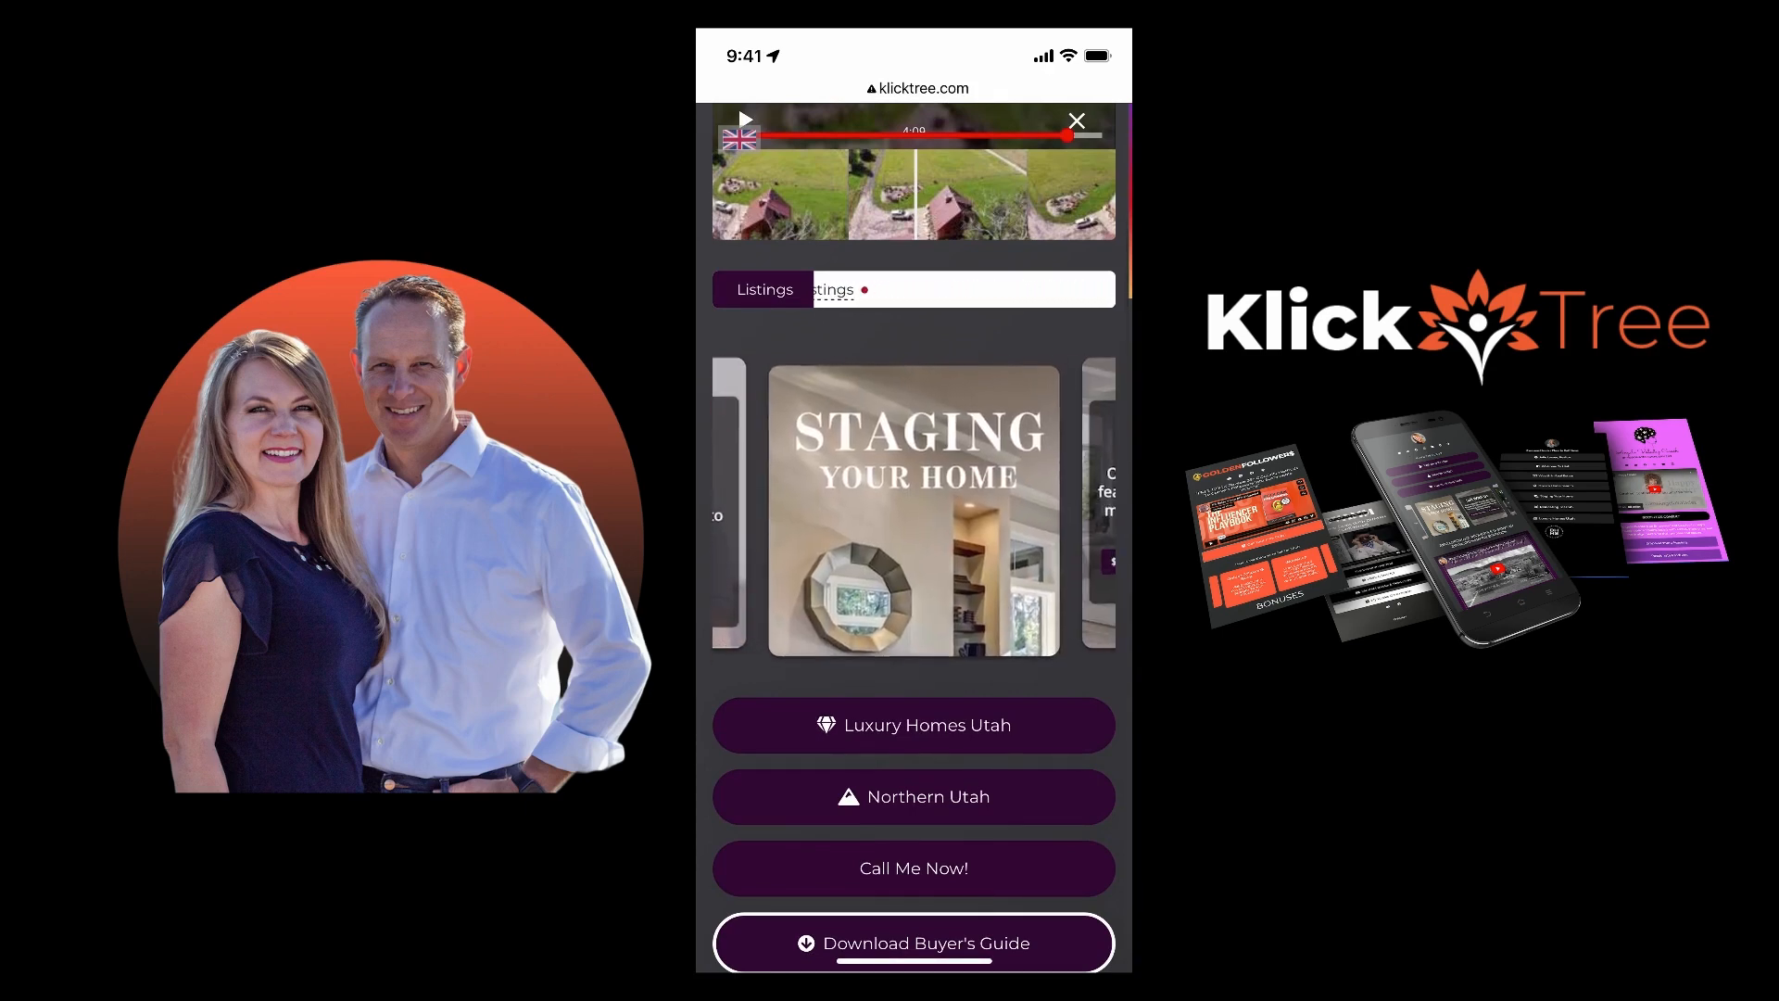
{"action": "scroll", "coordinate": [914, 538], "scroll_direction": "down", "scroll_amount": 2}
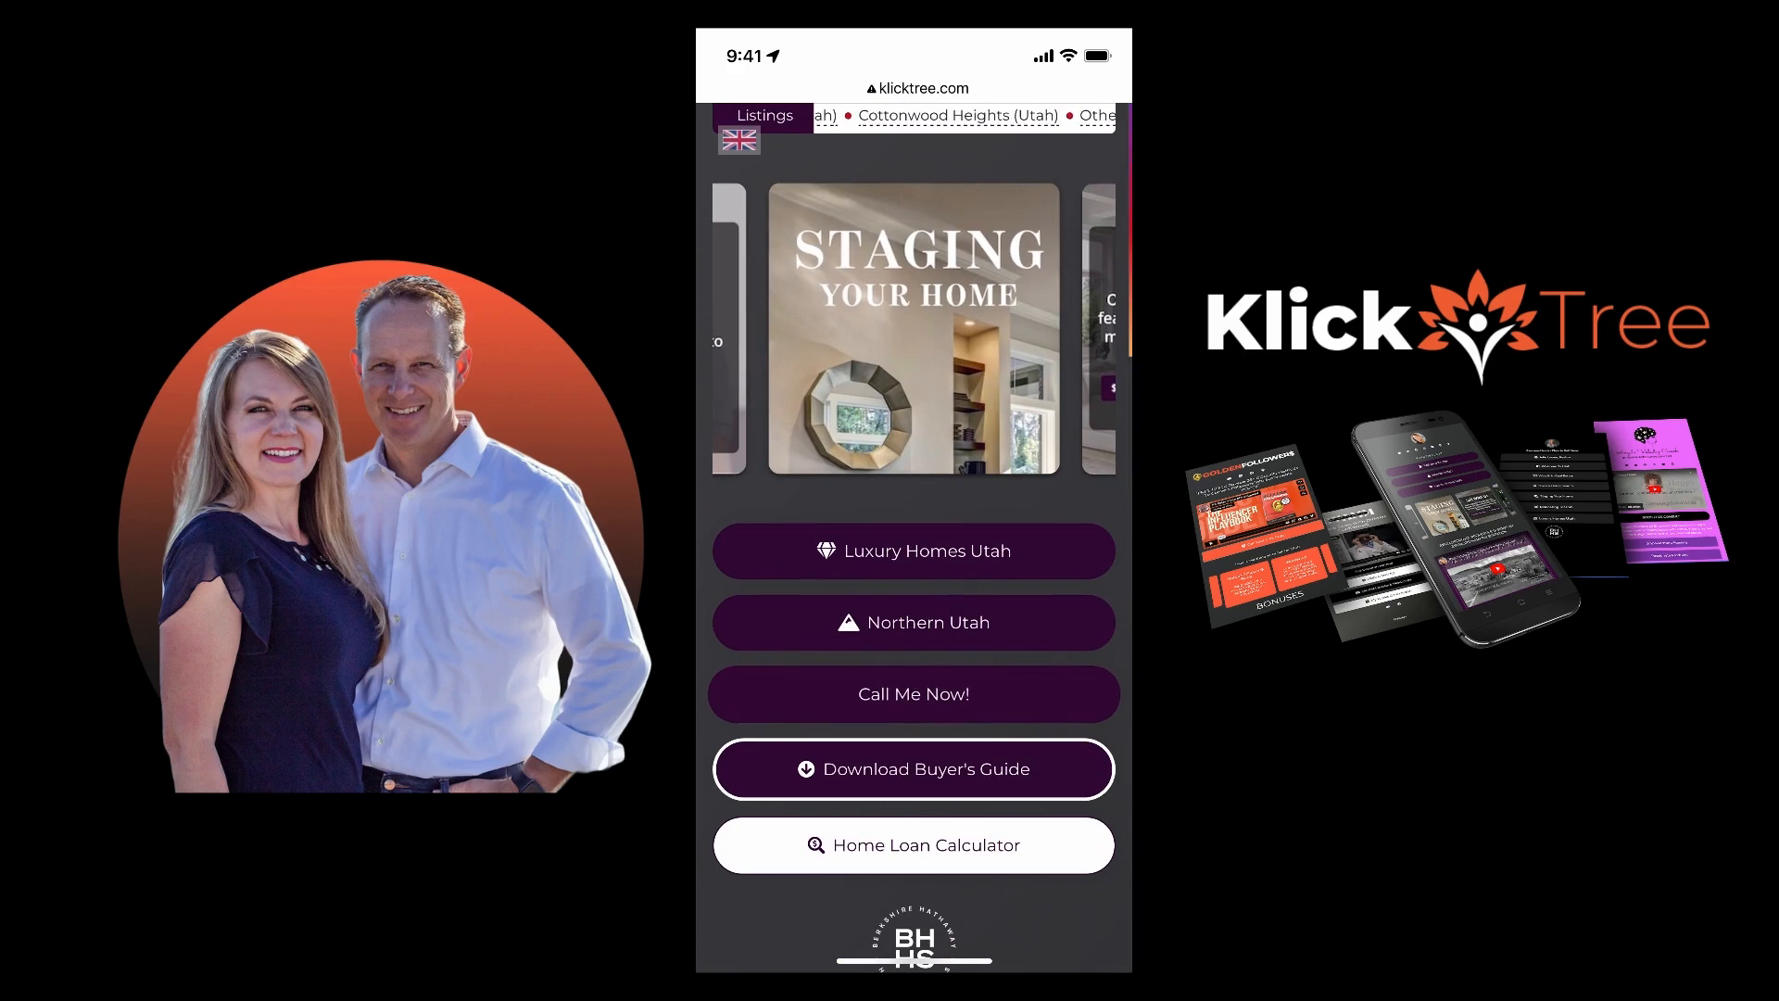
{"action": "left_click", "coordinate": [914, 694]}
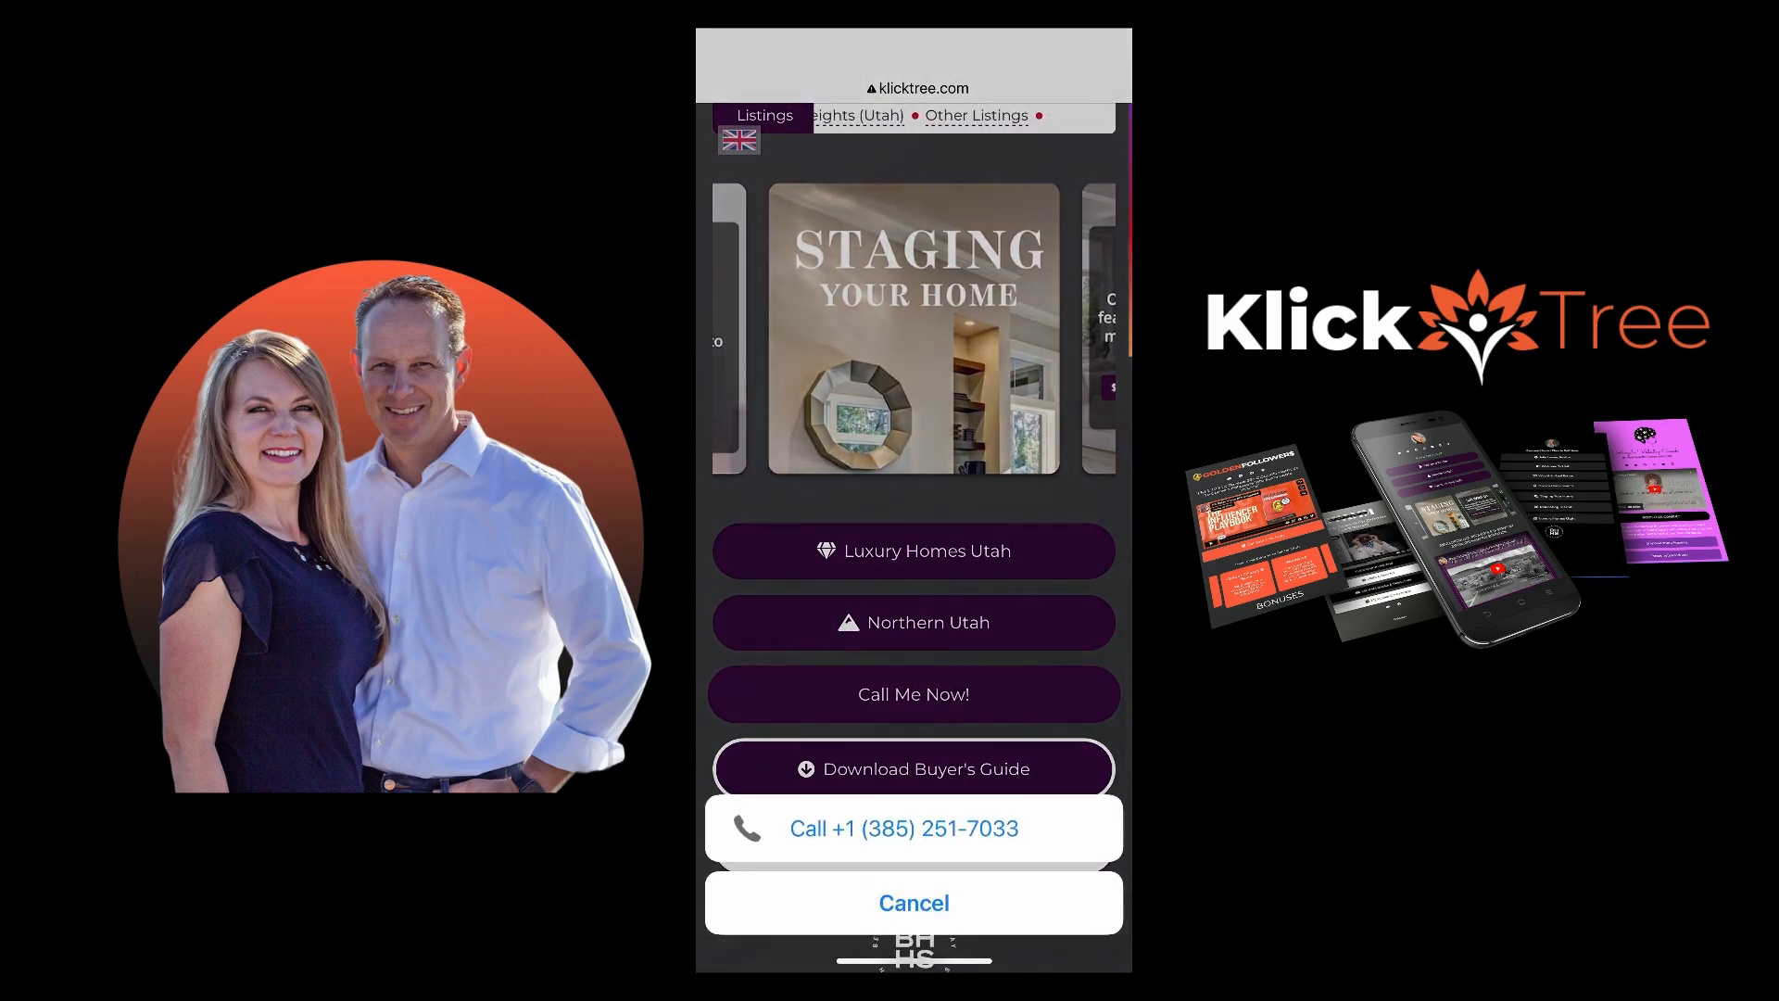